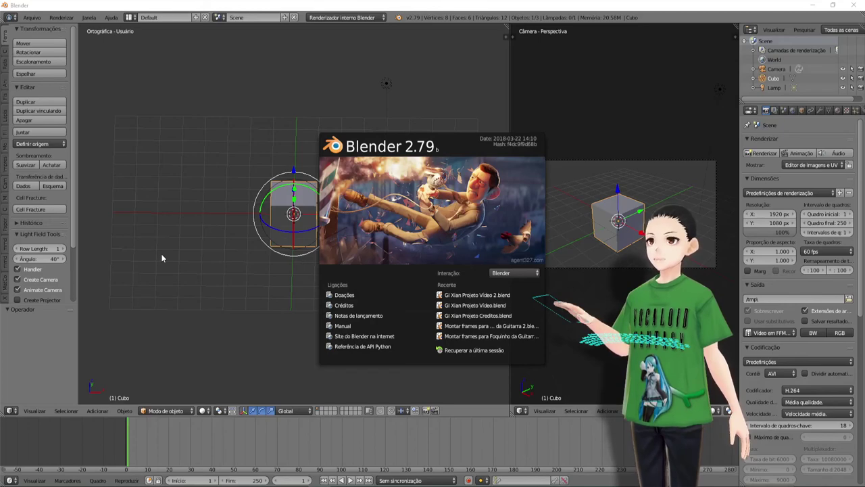
Dismiss the splash screen and start the Screencast Keys display for the 3D view.
left_click(243, 237)
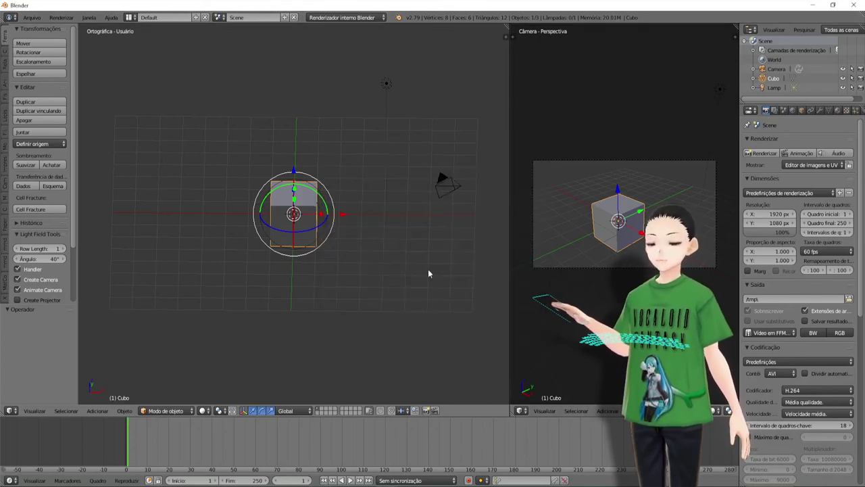
key("n")
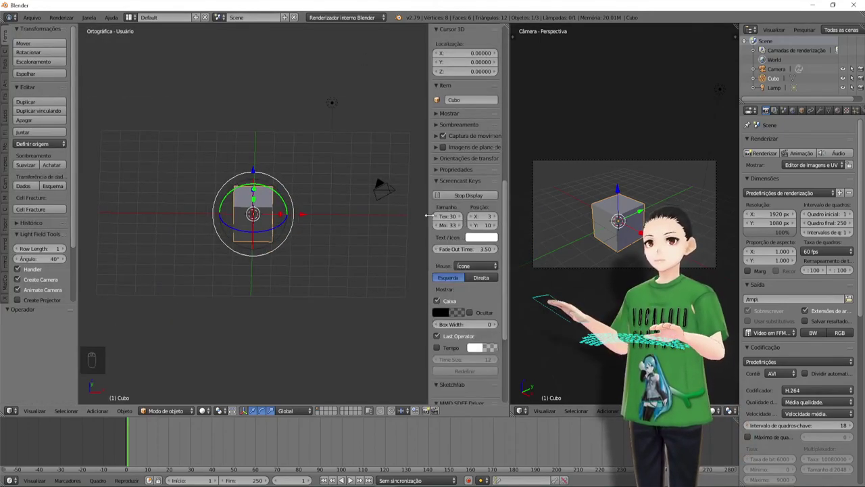
key("n")
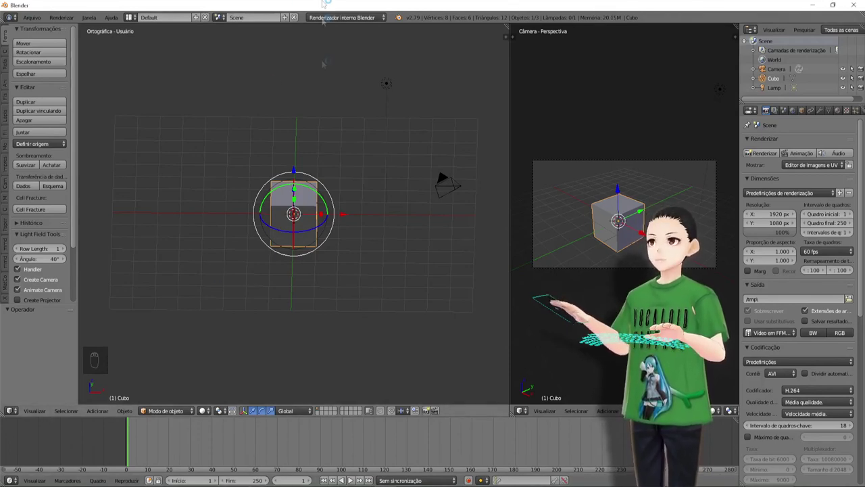
Enter Edit Mode on the cube, scale the whole mesh up and raise it 1.742 along Z.
key("Tab")
scroll(290, 241, "up", 4)
middle_click_drag(289, 241, 240, 223)
key("s")
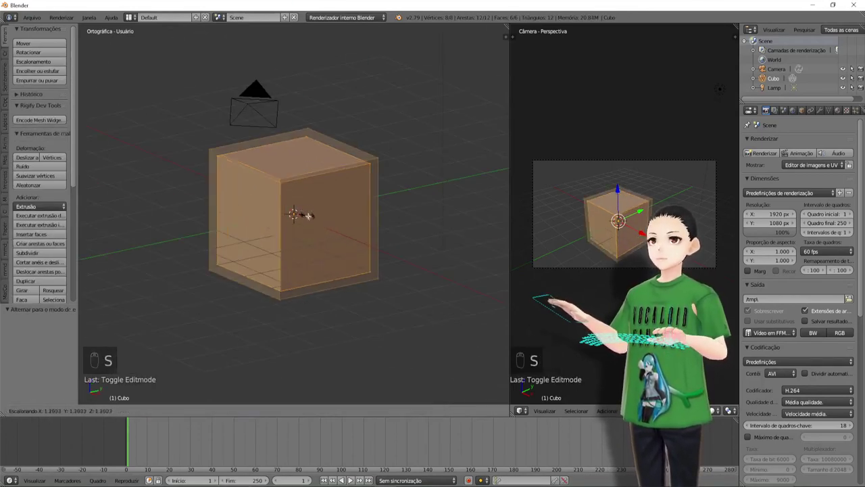
left_click(315, 217)
left_click_drag(293, 166, 295, 83)
Add a centred vertical loop cut that splits the cube into two halves.
middle_click_drag(217, 228, 282, 223)
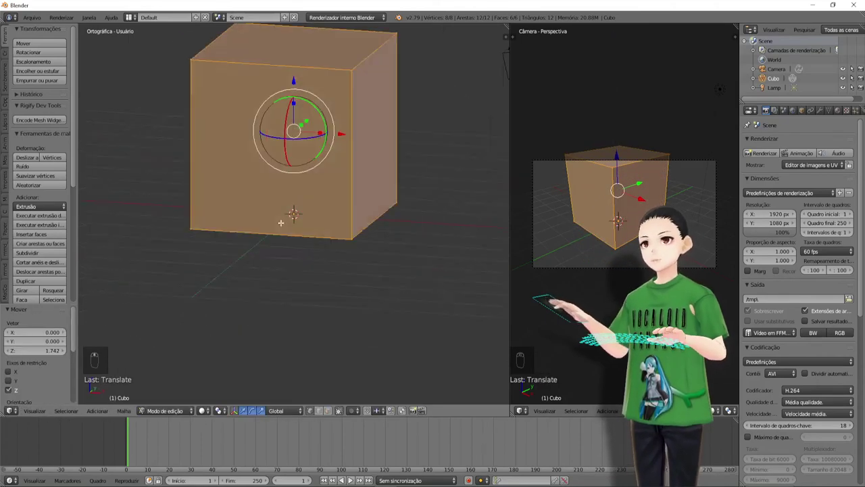
key("ctrl+r")
left_click(291, 226)
right_click(295, 257)
Show the cube in wireframe and delete all vertices of its left half.
key("z")
middle_click_drag(303, 276, 302, 325)
key("a")
key("n")
key("n")
key("b")
left_click_drag(165, 54, 235, 322)
key("x")
left_click(232, 304)
Add a Mirror modifier on X with clipping enabled and move the remaining half mesh 0.038 along X.
left_click(820, 110)
left_click(801, 142)
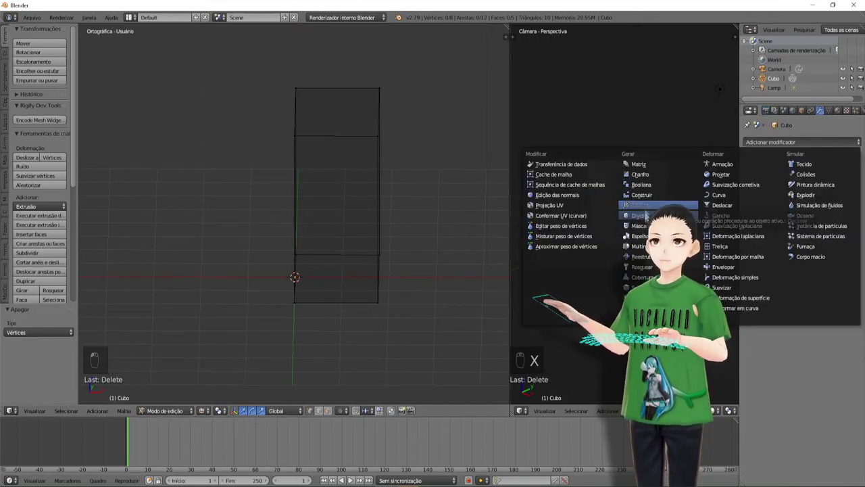
left_click(638, 236)
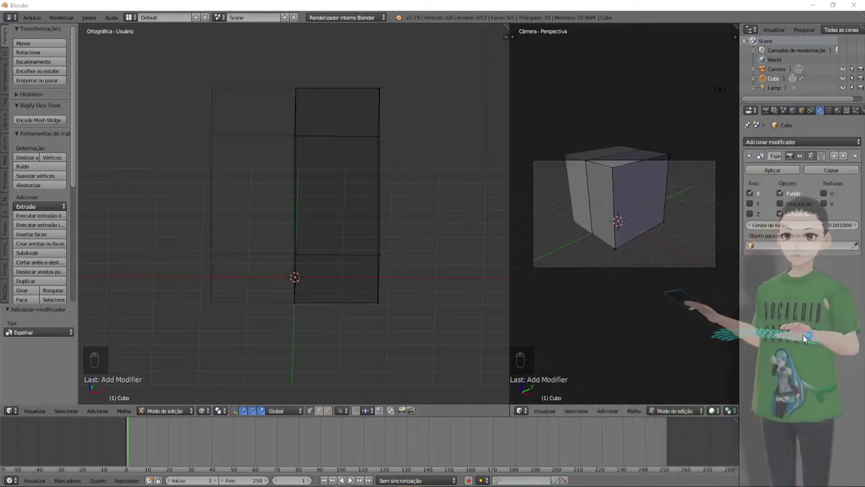
left_click(780, 202)
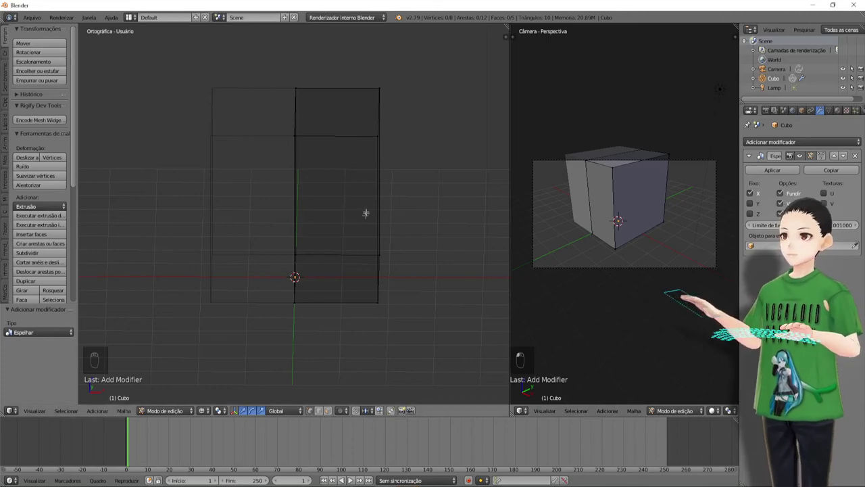
key("a")
left_click_drag(388, 195, 391, 196)
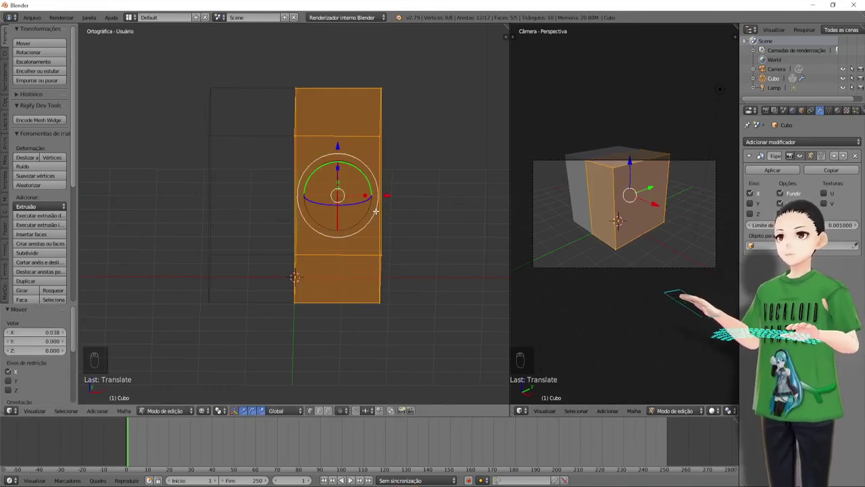
Add three horizontal loop cuts around the half cube, spread over its height.
middle_click_drag(402, 199, 354, 210)
key("ctrl+r")
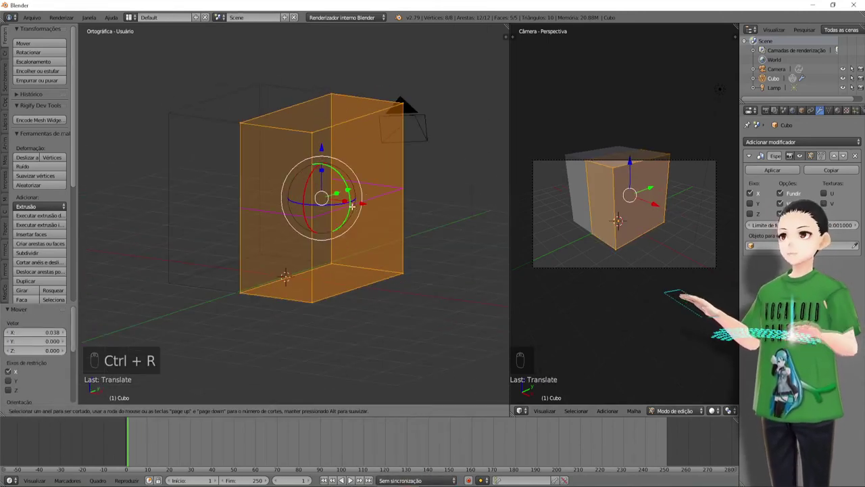
left_click(353, 211)
left_click(345, 161)
key("ctrl+r")
left_click(361, 203)
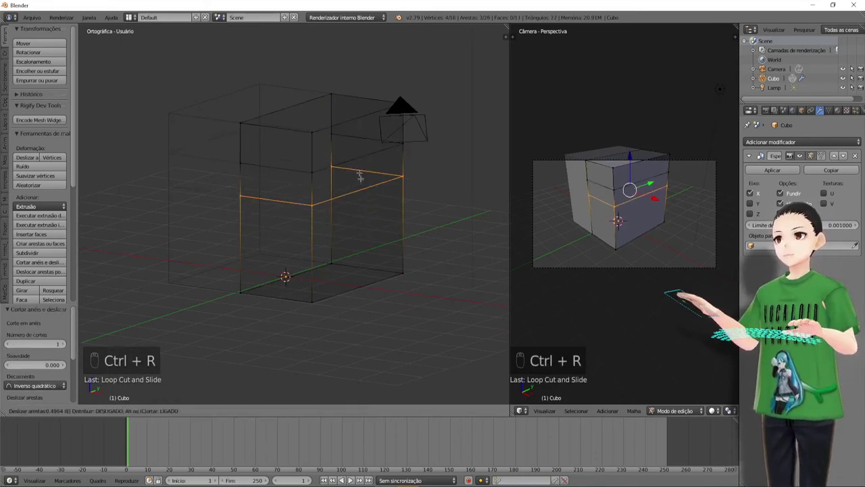
left_click(359, 174)
middle_click_drag(350, 247, 303, 242)
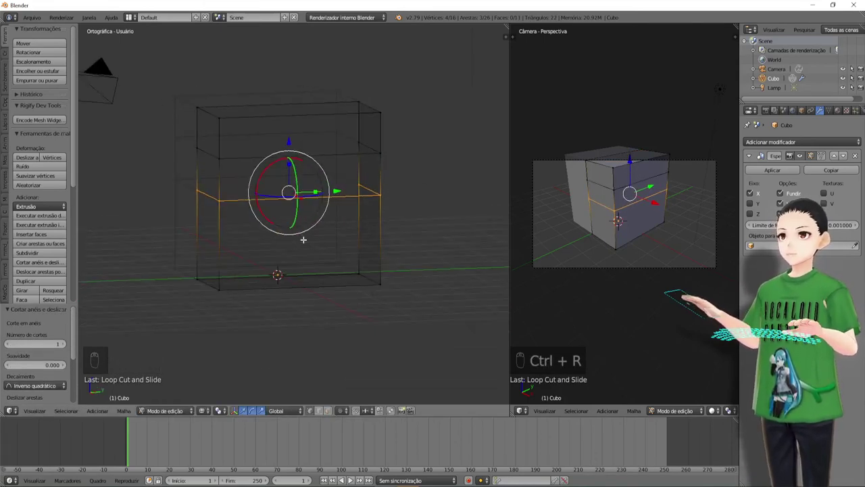
key("ctrl+r")
left_click(304, 244)
left_click(348, 245)
Box-select the lower front vertices and pull them outward along Y.
key("a")
key("b")
left_click_drag(164, 211, 309, 295)
left_click_drag(245, 261, 228, 259)
Select two upper front vertices on the mirror line and move them -0.068 along Y.
middle_click_drag(227, 237, 285, 225)
scroll(243, 182, "up", 3)
right_click(201, 188)
right_click(202, 114, "shift")
middle_click_drag(271, 153, 213, 153)
left_click_drag(196, 146, 191, 146)
scroll(265, 174, "down", 3)
Add another horizontal loop cut around the top section and slide it close to the upper edge.
middle_click_drag(265, 173, 304, 121)
scroll(341, 192, "up", 2)
key("ctrl+r")
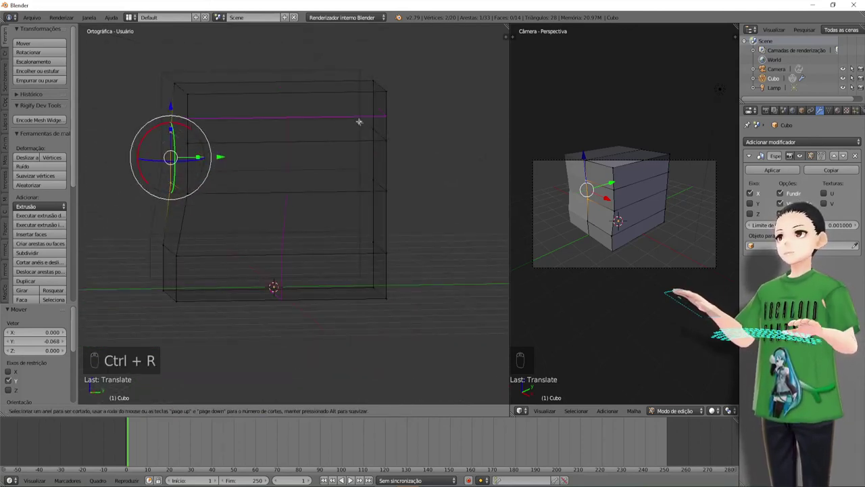
left_click(359, 121)
left_click(254, 94)
Box-select the topmost vertices and scale them inward to bevel the top of the head.
key("a")
key("b")
left_click_drag(174, 66, 401, 95)
key("s")
left_click(307, 127)
Select the middle front face above the protruding lower part and extrude it 0.031 along its normal.
middle_click_drag(306, 127, 372, 140)
scroll(356, 169, "up", 3)
key("a")
middle_click_drag(344, 197, 226, 177)
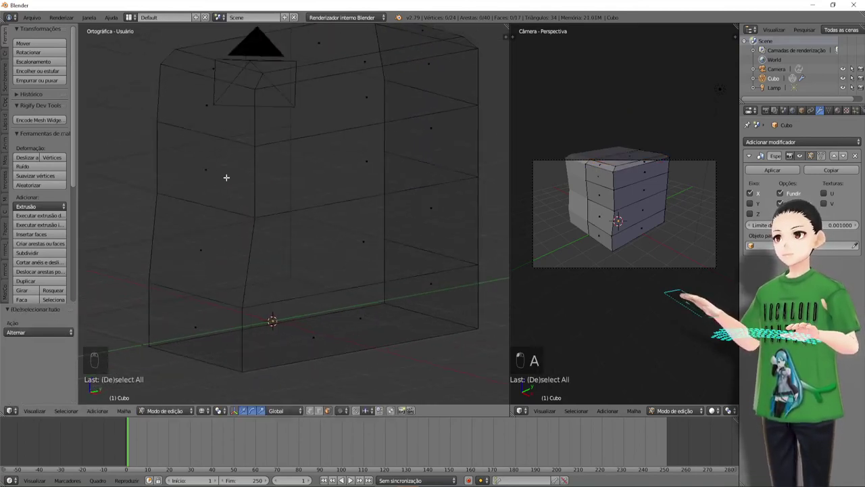
right_click(226, 177)
key("e")
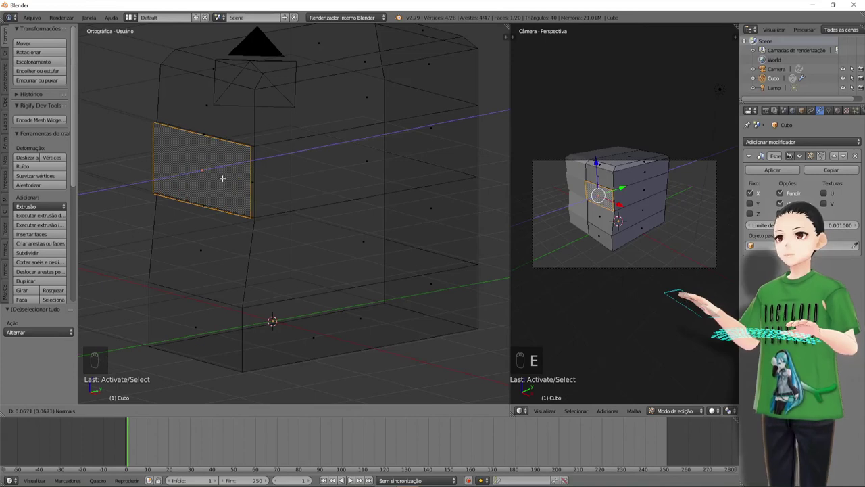
left_click(247, 194)
Move the extruded front face 0.019 along Y, close to the surface behind it.
scroll(248, 195, "up", 3)
middle_click_drag(277, 206, 382, 239)
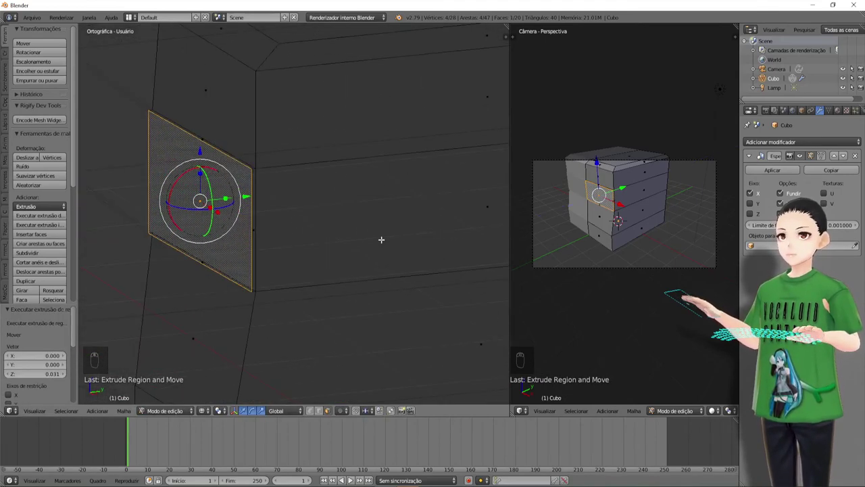
scroll(274, 221, "up", 2)
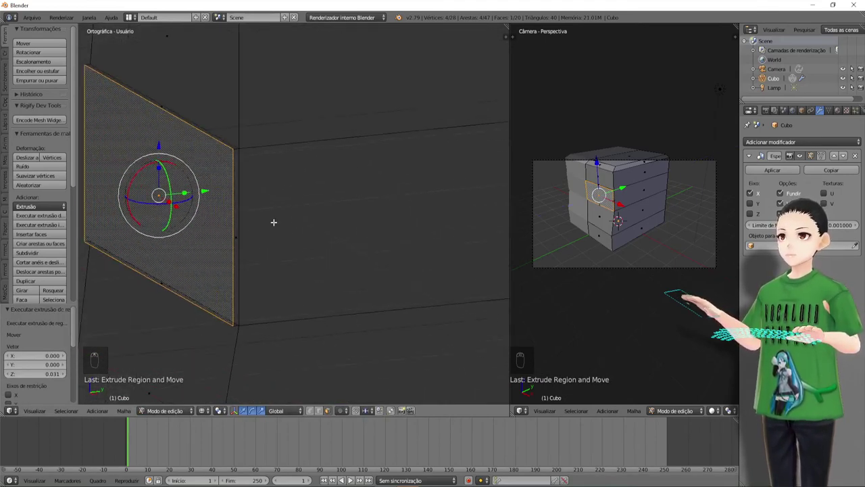
key("a")
right_click(242, 234)
right_click(173, 270, "shift")
middle_click_drag(173, 270, 275, 305, "shift")
key("a")
right_click(261, 249)
left_click_drag(307, 228, 315, 228)
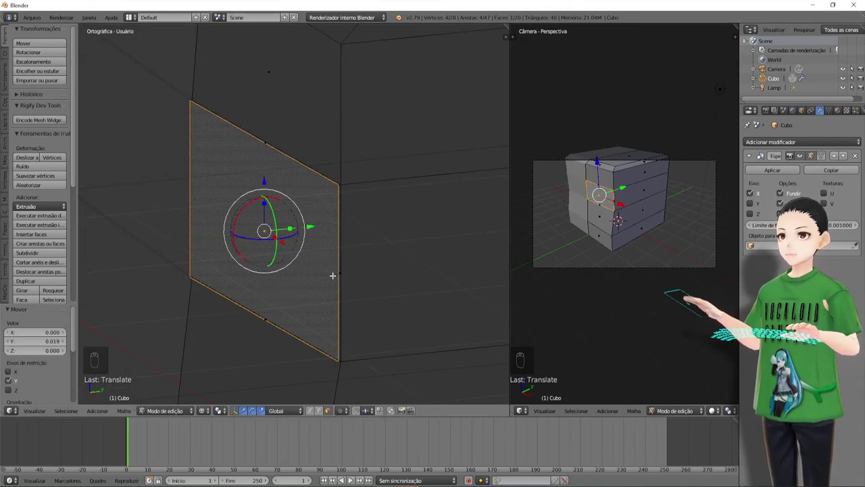
Select the thin border faces around the extruded front face and delete only the faces.
scroll(325, 284, "up", 2)
key("a")
right_click(284, 358)
right_click(341, 295, "shift")
right_click(285, 139, "shift")
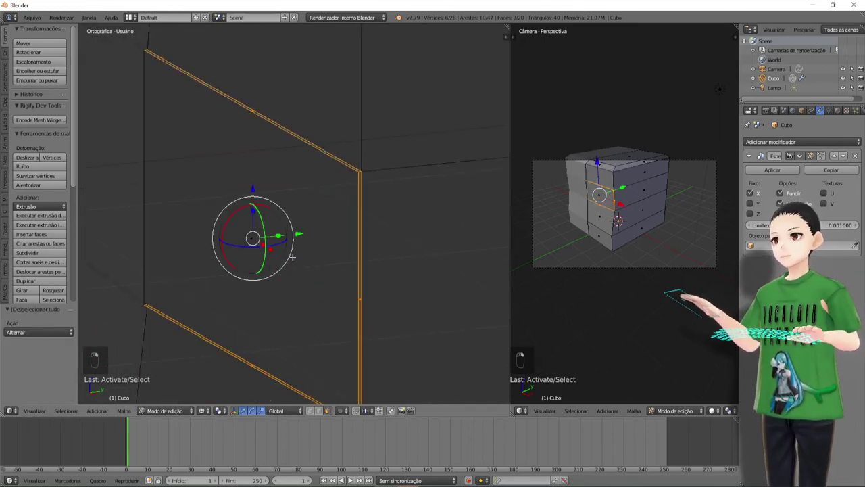
key("x")
left_click(292, 297)
Select the four corner vertices of the opening behind the front face and fill them with a new face.
scroll(292, 298, "up", 2)
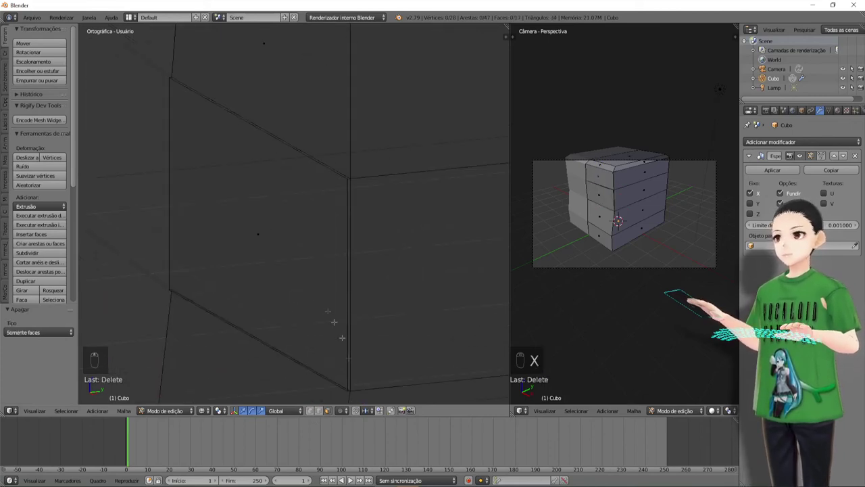
left_click(310, 410)
right_click(350, 390)
scroll(365, 375, "up", 2)
middle_click_drag(379, 360, 345, 246, "shift")
middle_click_drag(174, 220, 240, 264, "shift")
right_click(151, 253, "shift")
scroll(223, 211, "down", 1)
middle_click_drag(240, 205, 258, 303, "shift")
right_click(406, 212, "shift")
right_click(194, 89, "shift")
right_click(194, 88, "shift")
key("f")
key("a")
Create a material named Pele for the cube and switch the 3D view to solid shading.
middle_click_drag(241, 250, 379, 243)
left_click(838, 110)
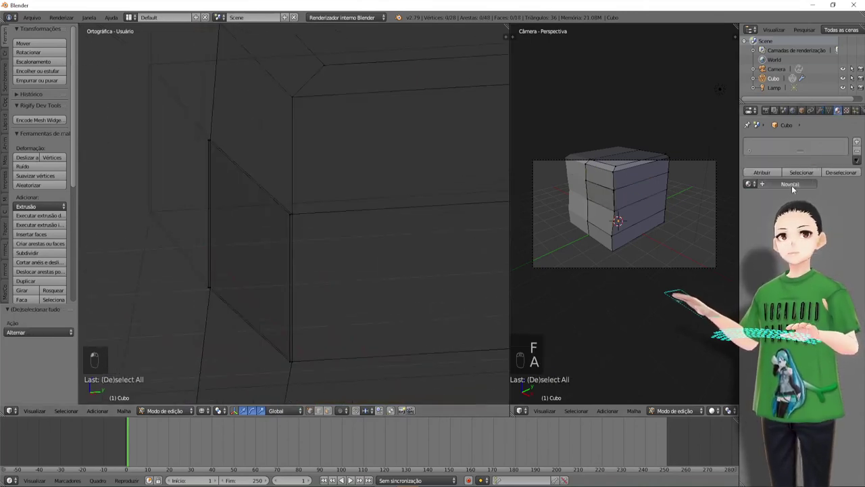
left_click(791, 184)
type("Pele")
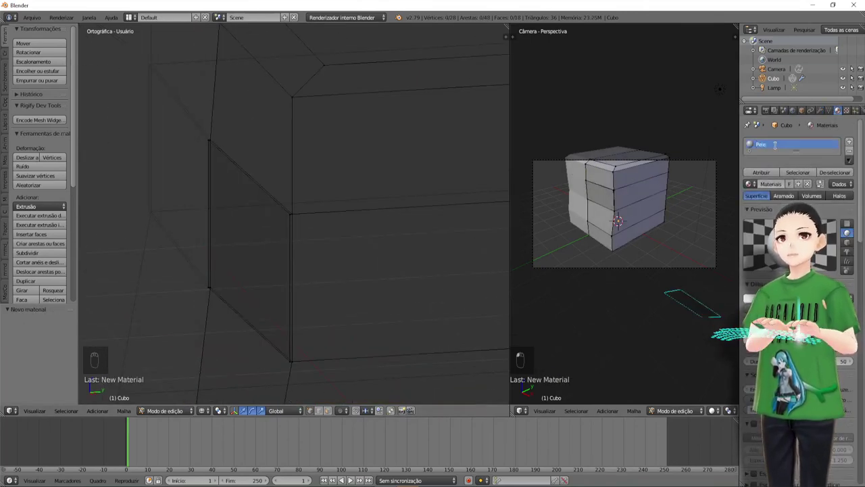
key("Return")
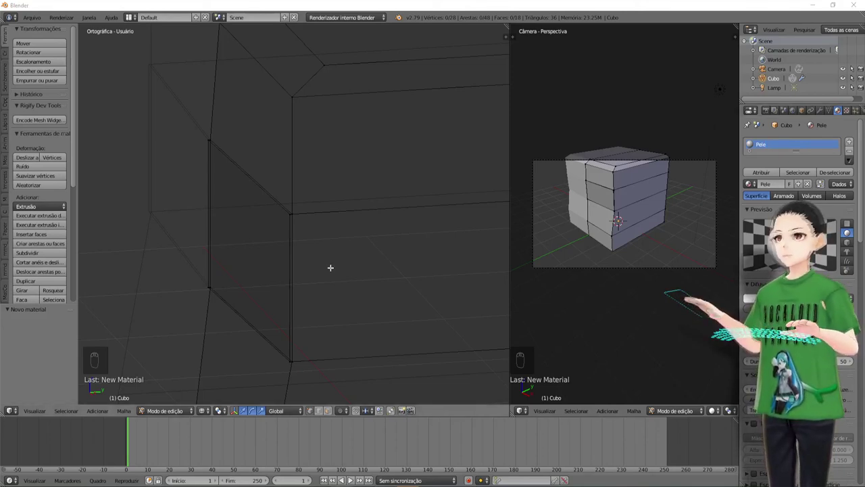
left_click(202, 411)
left_click(220, 379)
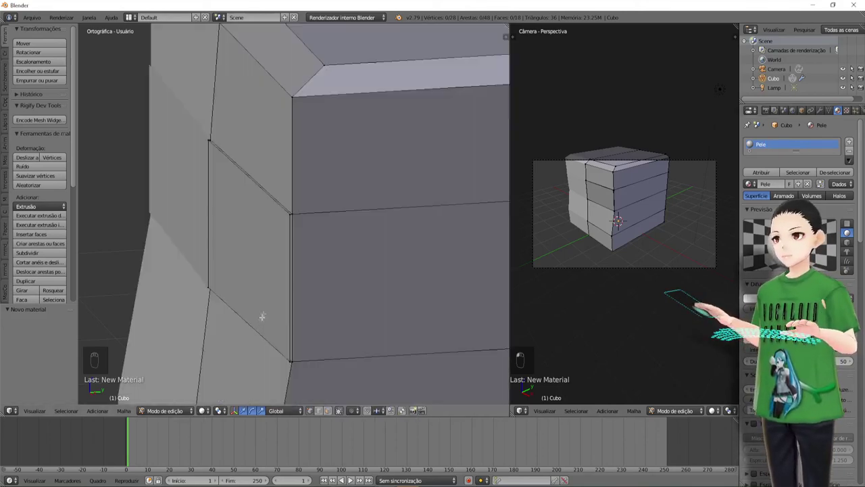
Select the four short edges connecting the raised front face to the head at its corners and delete them.
scroll(263, 316, "up", 6)
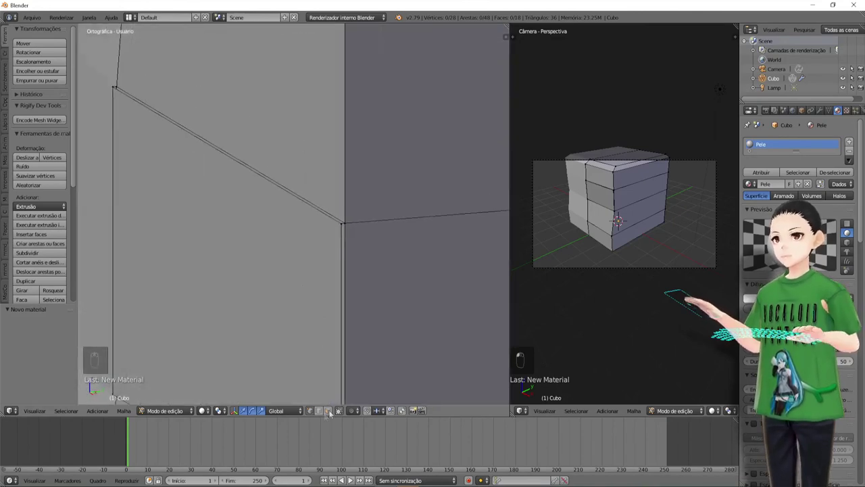
left_click(319, 410)
right_click(343, 223)
right_click(115, 87, "shift")
scroll(261, 209, "down", 2)
middle_click_drag(261, 209, 253, 127, "shift")
right_click(324, 352, "shift")
key("z")
scroll(166, 270, "up", 3)
middle_click_drag(166, 270, 292, 269, "shift")
right_click(195, 284, "shift")
key("x")
left_click(240, 248)
key("z")
scroll(233, 354, "down", 4)
mouse_move(297, 251)
middle_mouse_down()
mouse_move(317, 249)
mouse_move(301, 251)
middle_mouse_up()
Change the diffuse colour of the Pele material to light turquoise.
left_click_drag(796, 151, 784, 164)
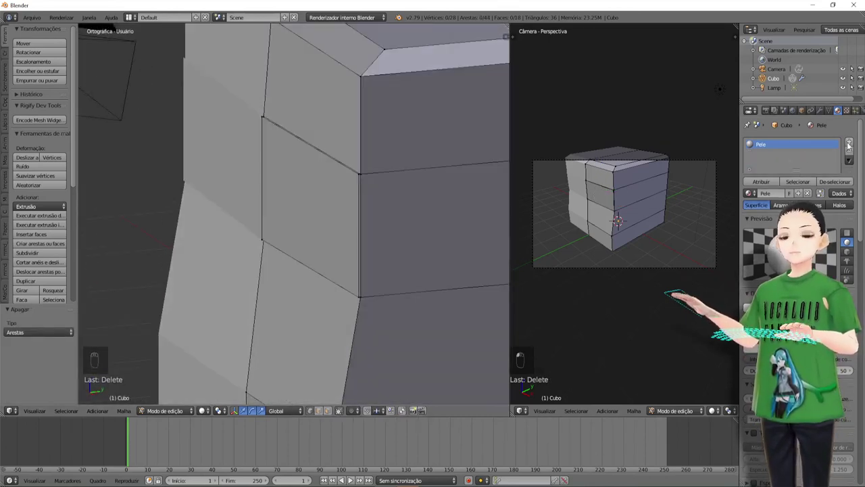
left_click(747, 308)
left_click(745, 226)
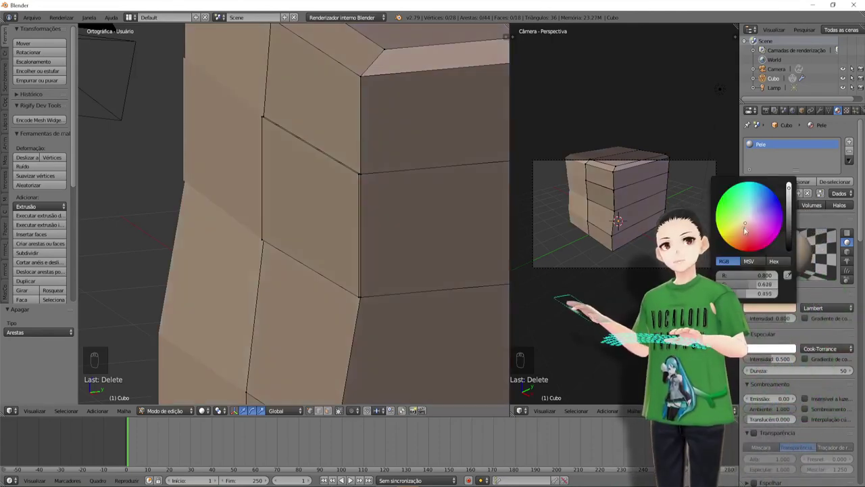
left_click(752, 206)
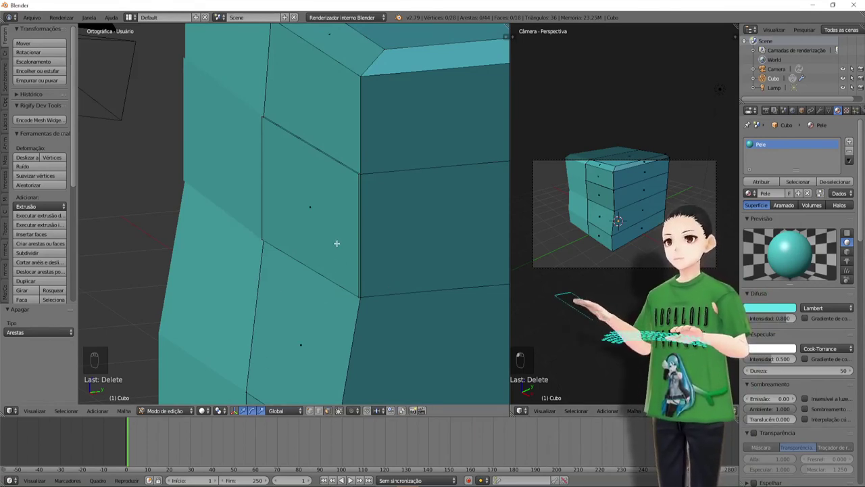
Add a second material slot with a new material and name it Olhos.
left_click(849, 142)
left_click(782, 206)
double_click(776, 154)
type("Olhos")
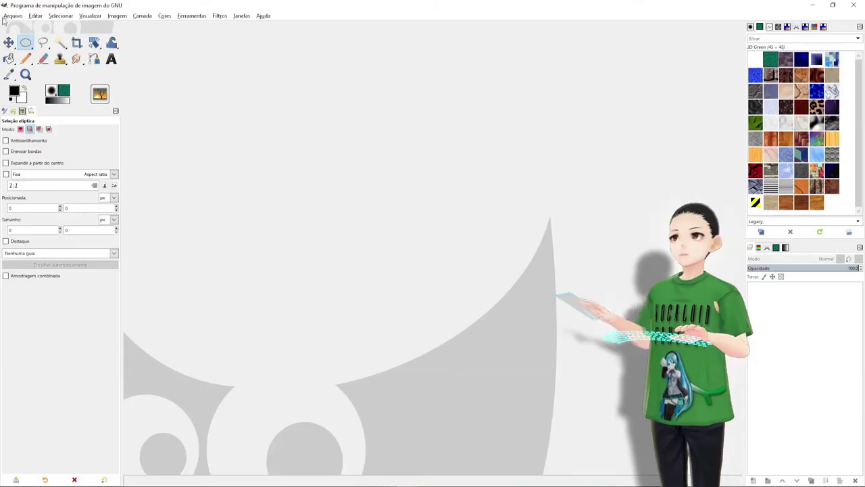
Switch to GIMP and create a new image of 250 × 250 px.
left_click(12, 15)
left_click(20, 27)
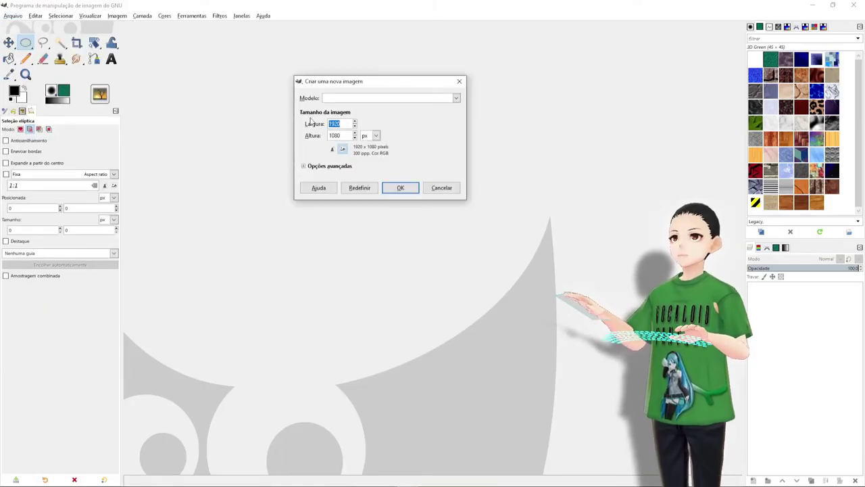
type("250")
key("Tab")
type("250")
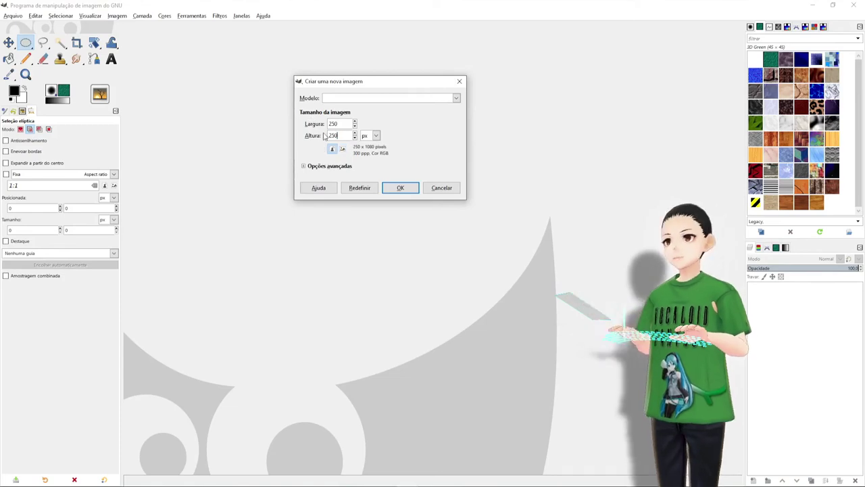
left_click(403, 188)
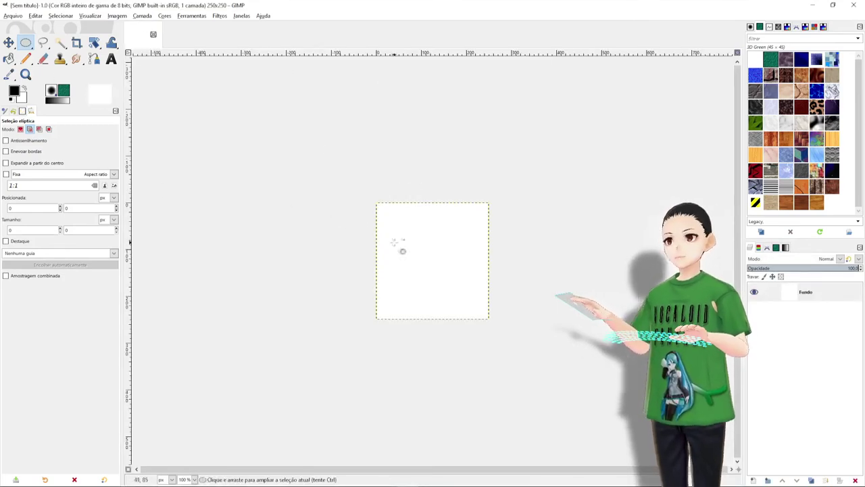
Add a new layer filled with transparency and delete the white Fundo layer.
left_click(752, 481)
left_click(357, 260)
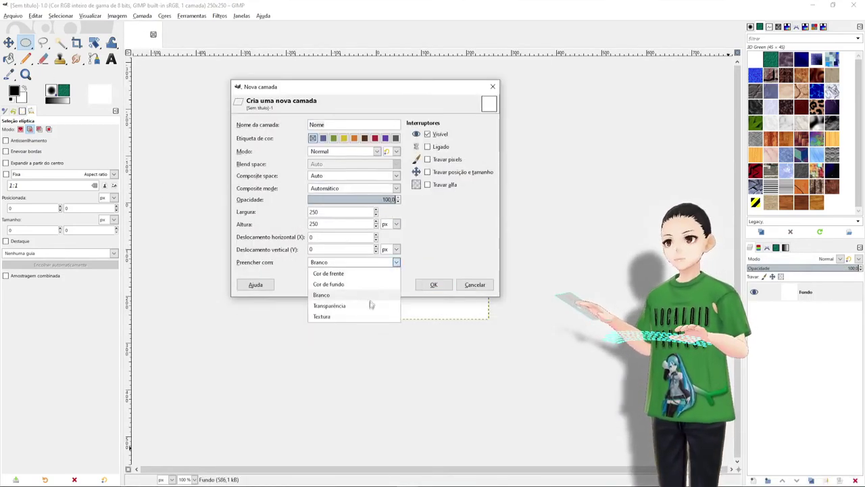
left_click(331, 304)
left_click(433, 285)
left_click(806, 310)
left_click(855, 480)
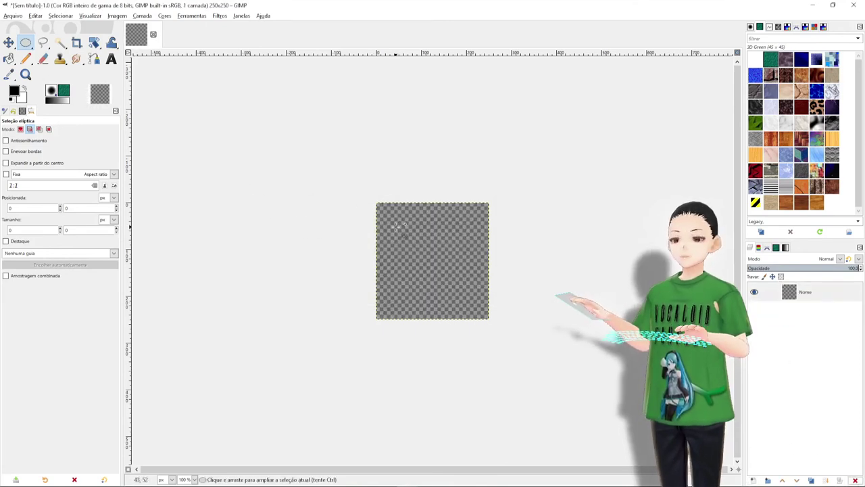
Draw an elliptical selection about 69 × 87 px in the left half of the canvas and fill it with black.
left_click_drag(388, 240, 404, 267)
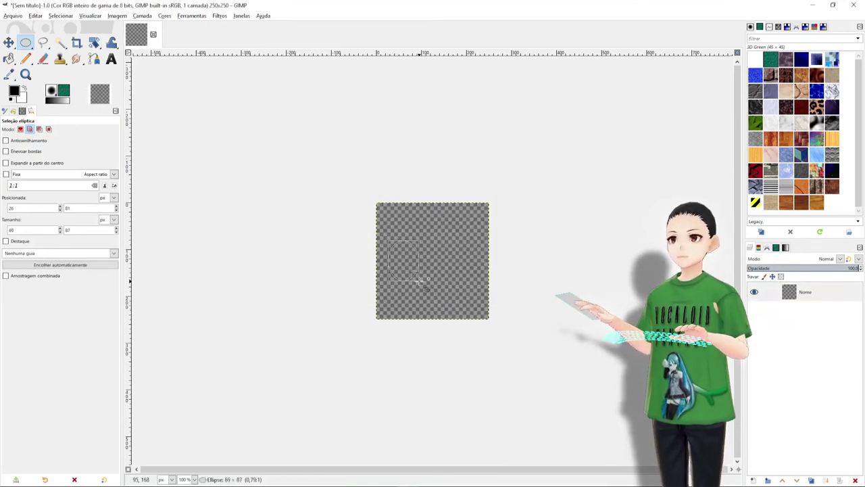
key("ctrl+z")
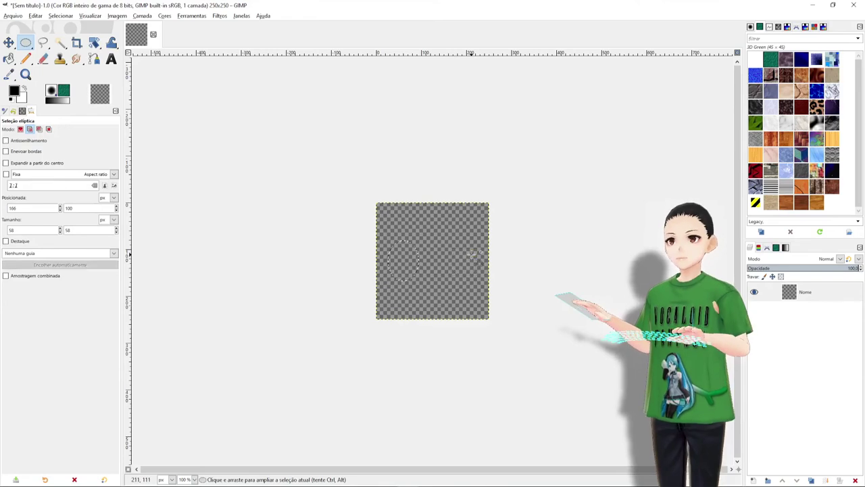
left_click(9, 58)
left_click(399, 260)
key("2")
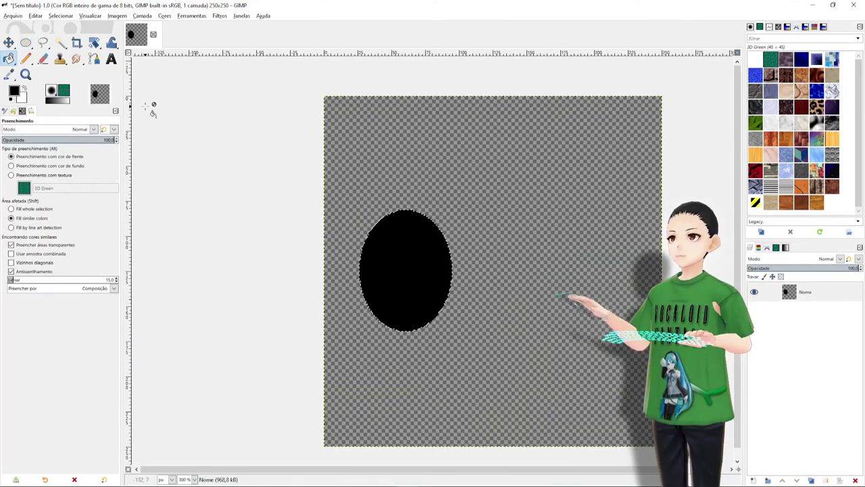
Add a small white radial gradient highlight to the upper-left part of the black ellipse and clear the selection.
key("g")
left_click(16, 159)
mouse_move(80, 175)
left_mouse_down()
mouse_move(79, 184)
mouse_move(80, 173)
left_mouse_up()
left_click(102, 178)
left_click(102, 180)
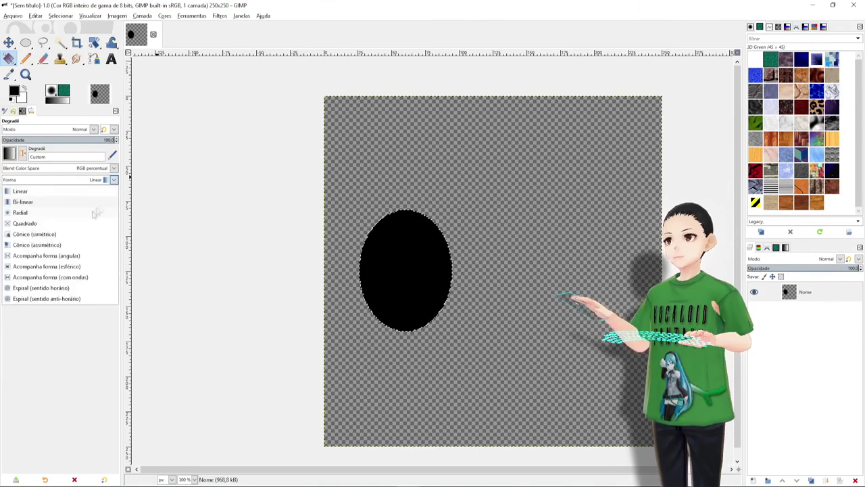
left_click(95, 213)
mouse_move(392, 246)
left_mouse_down()
mouse_move(392, 261)
mouse_move(390, 252)
mouse_move(401, 262)
left_mouse_up()
key("ctrl+z")
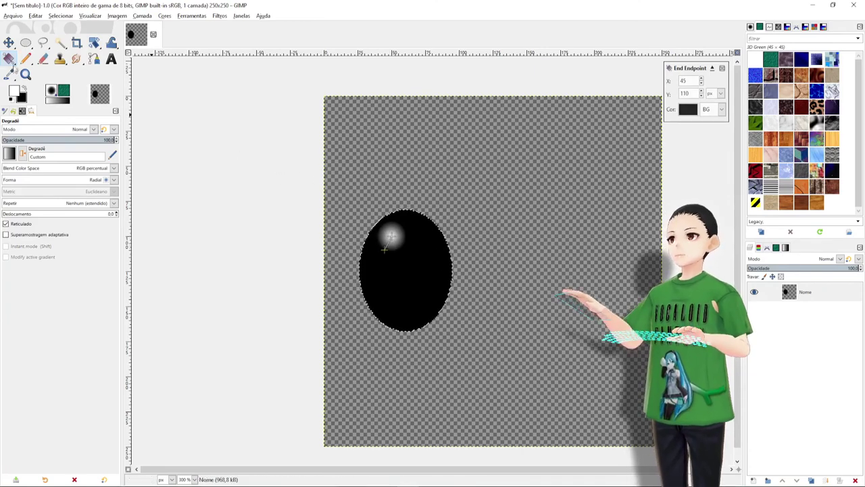
left_click_drag(11, 64, 40, 58)
left_click(60, 15)
left_click(67, 36)
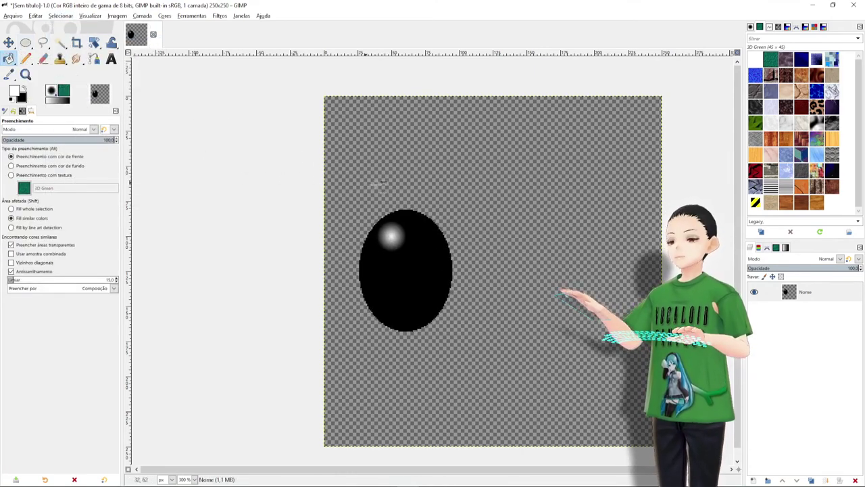
Copy the eye with a rectangular selection, paste it as a new layer and move the copy to the right half of the canvas.
left_click_drag(26, 43, 54, 41)
left_click_drag(354, 188, 474, 362)
key("ctrl+c")
key("ctrl+v")
left_click(753, 479)
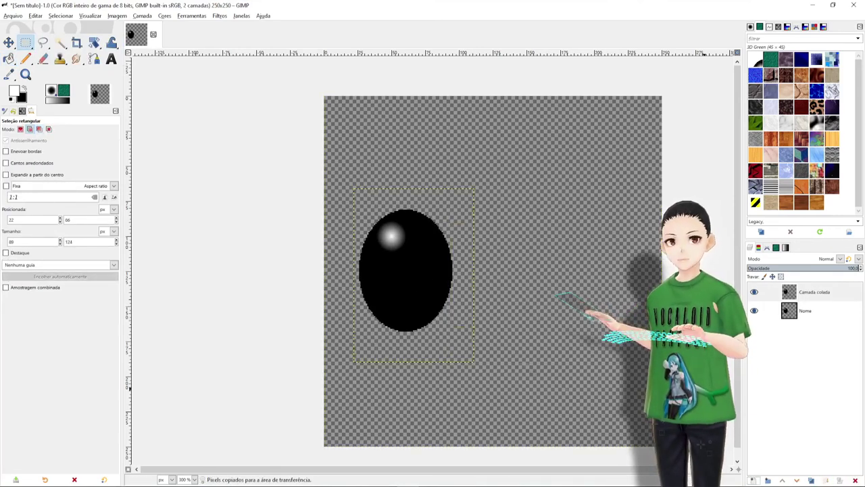
left_click(8, 43)
left_click_drag(420, 291, 590, 266)
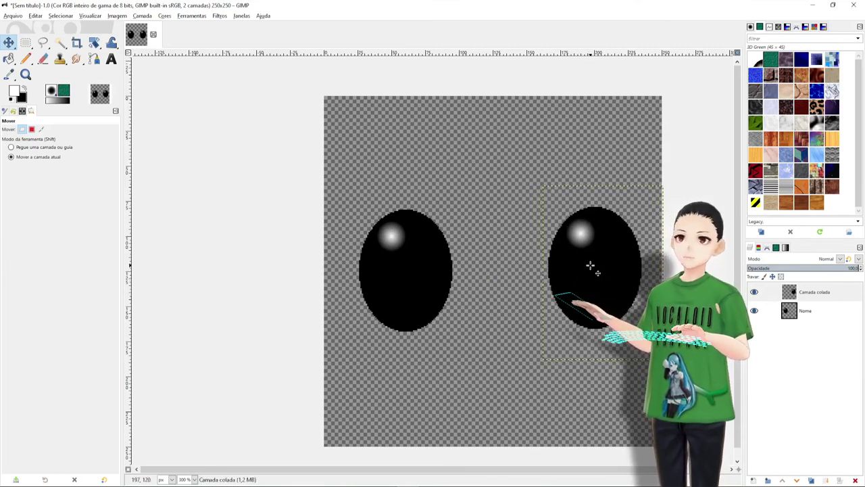
Export the image as Olho1.png into a new folder named Tutorial Olho Textura on drive E:, with the default PNG options.
left_click(13, 15)
left_click(31, 136)
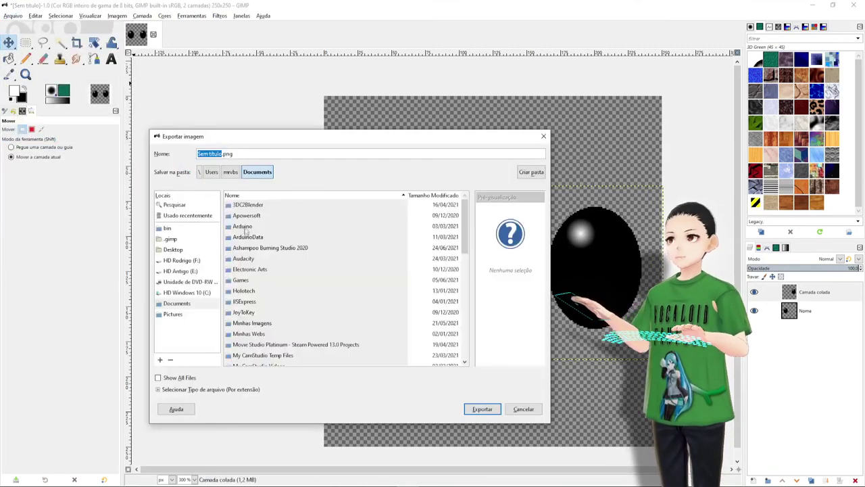
left_click(184, 272)
left_click(522, 175)
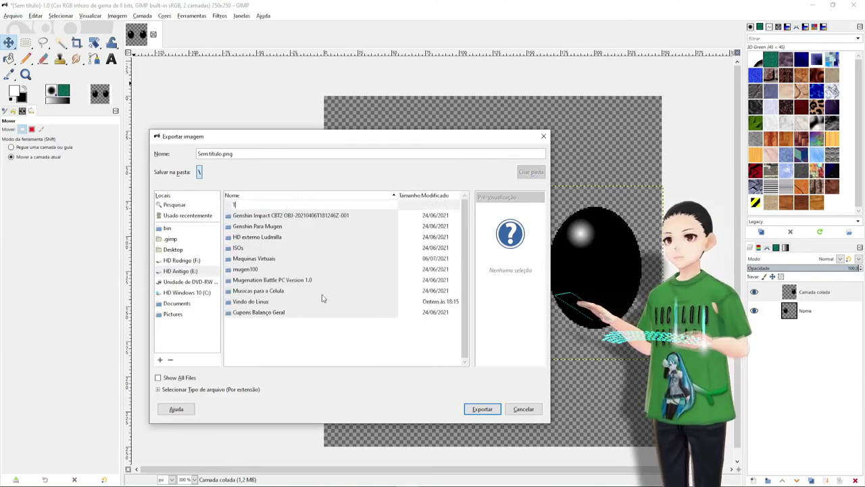
type("Tutorial Olho Textura")
key("Return")
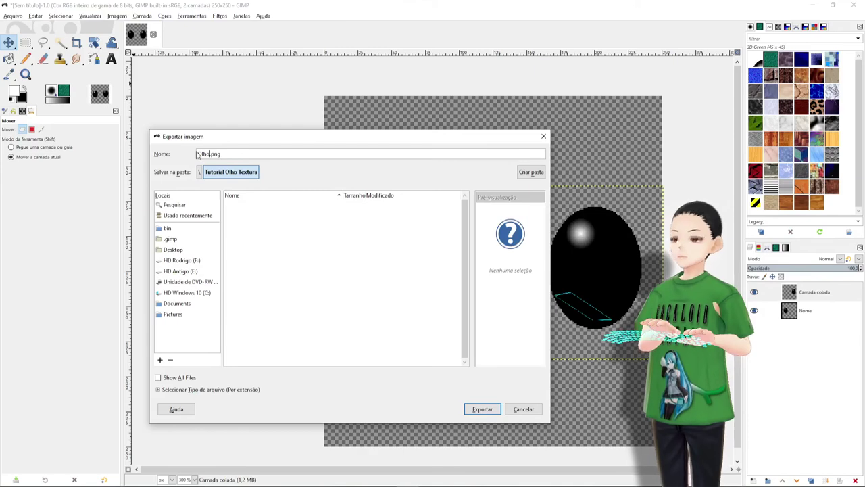
key("Return")
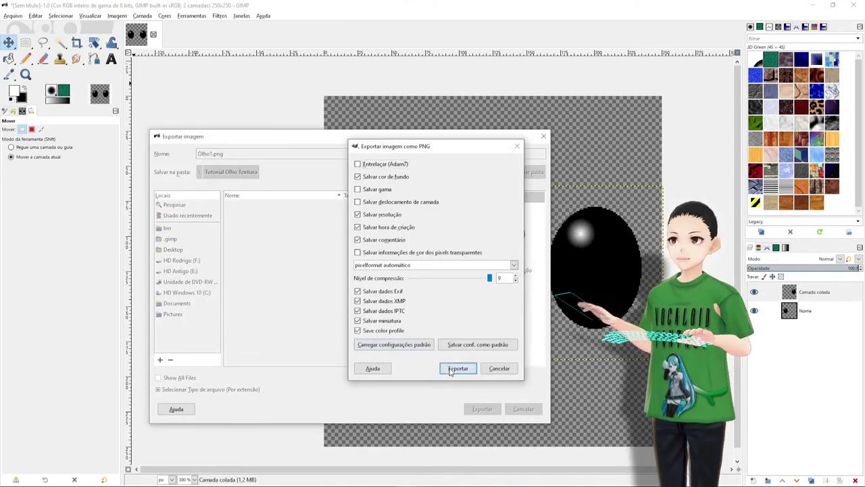
left_click(455, 365)
Enlarge the canvas to 500 × 500 px and place a horizontal and a vertical guide through its centre.
left_click(90, 16)
mouse_move(117, 18)
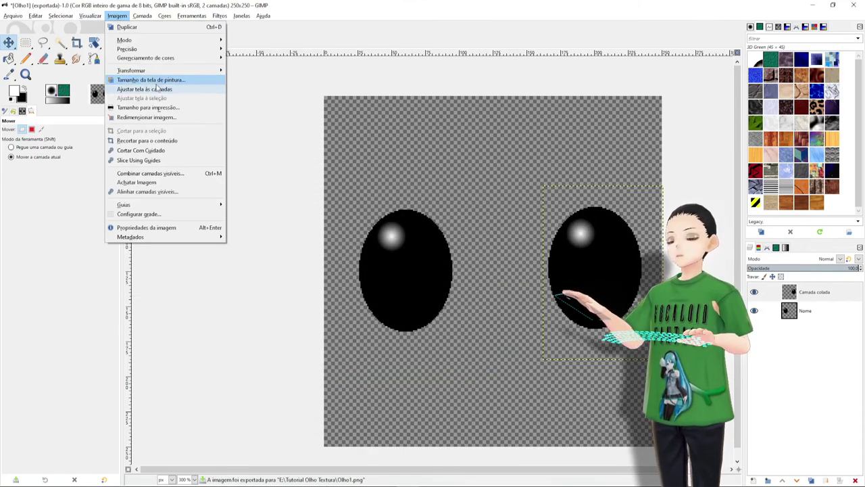
left_click(150, 80)
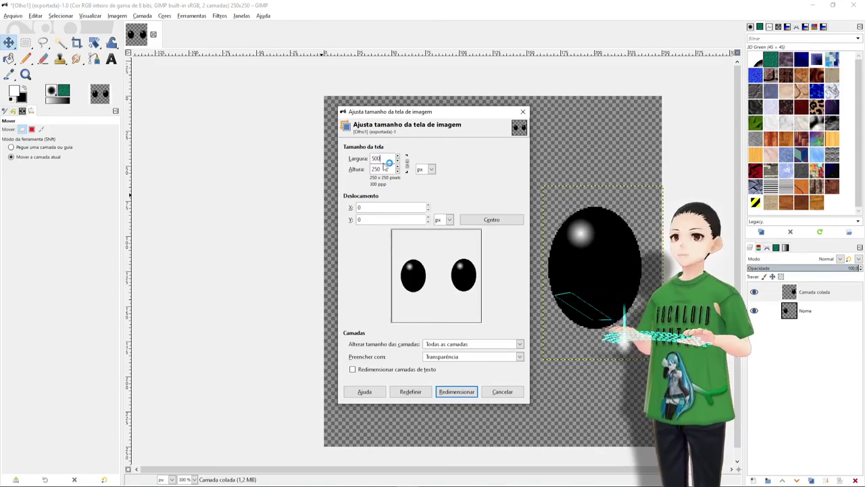
key("Tab")
left_click(456, 391)
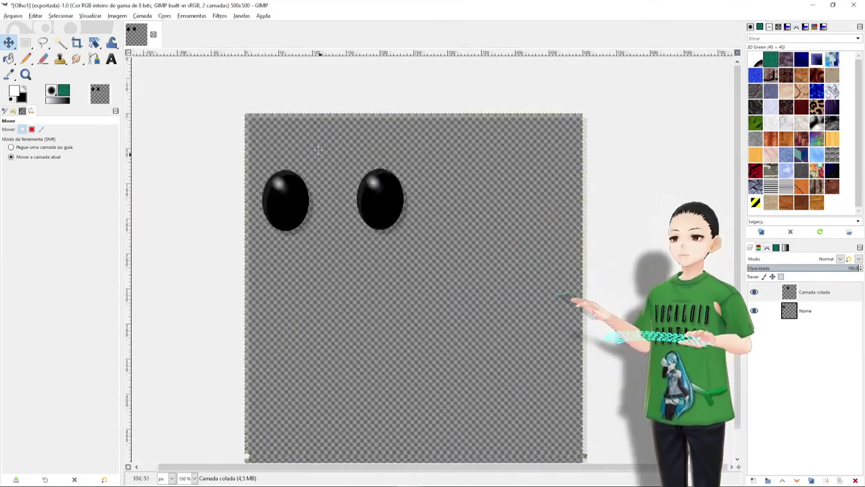
left_click_drag(309, 55, 366, 247)
left_click_drag(129, 212, 382, 231)
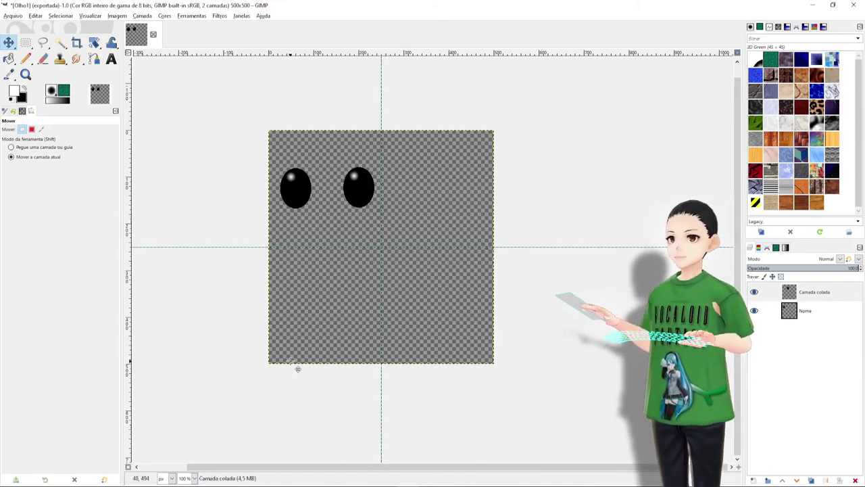
Merge the pasted eye layer down and place a duplicate of the merged eye pair in the upper-right quadrant.
right_click(819, 295)
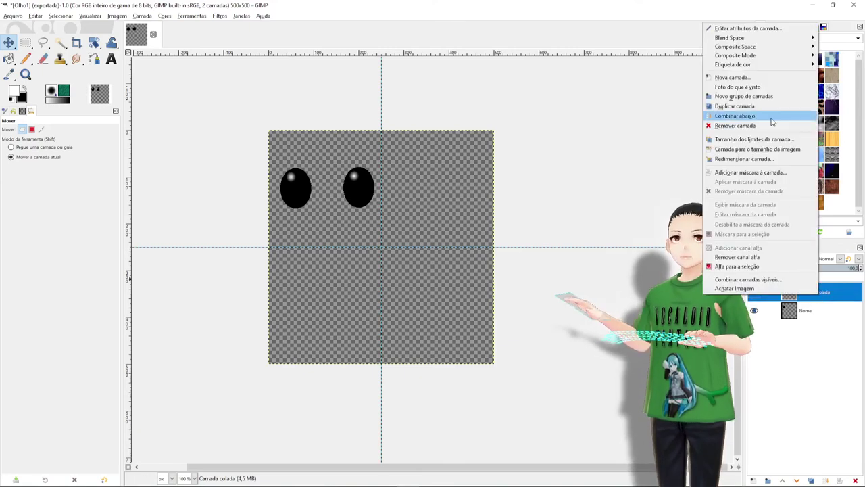
left_click(743, 122)
left_click(813, 480)
left_click_drag(294, 189, 406, 189)
Try to cut away the upper part of the eyes in the upper-right quadrant with an elliptical selection about 87 × 99 px.
left_click(26, 43)
key("e")
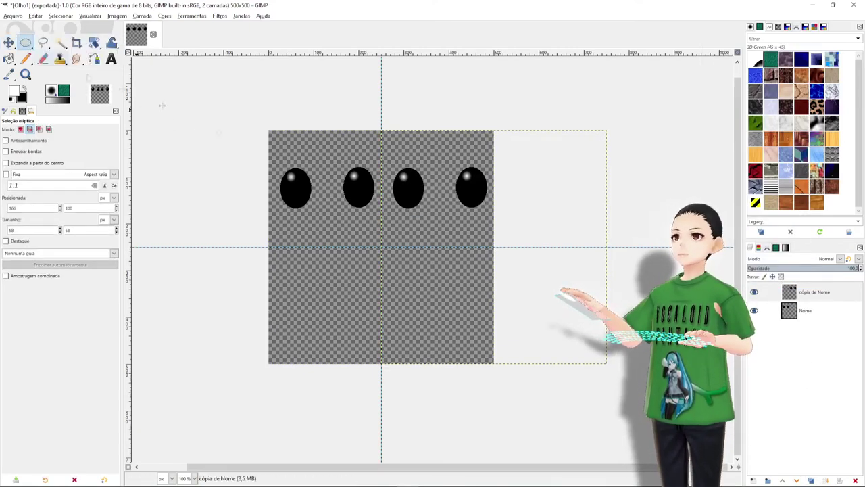
left_click_drag(389, 147, 430, 190)
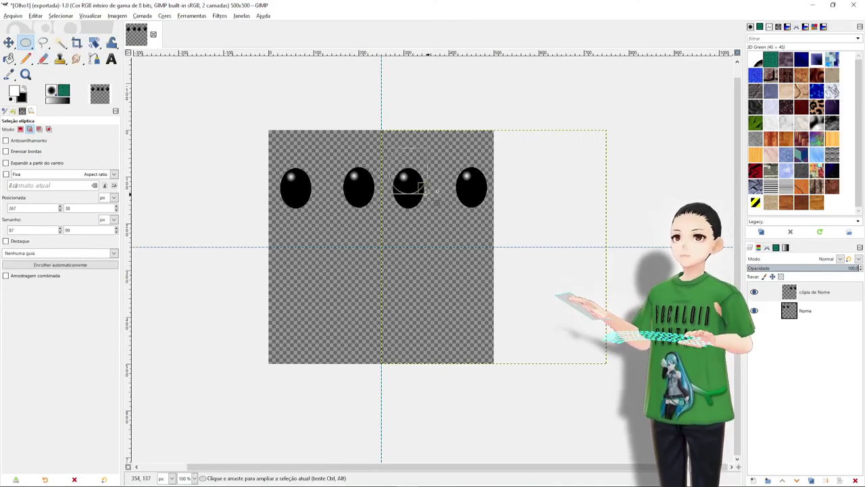
scroll(436, 191, "up", 1, "ctrl")
key("Delete")
left_click_drag(390, 153, 462, 153)
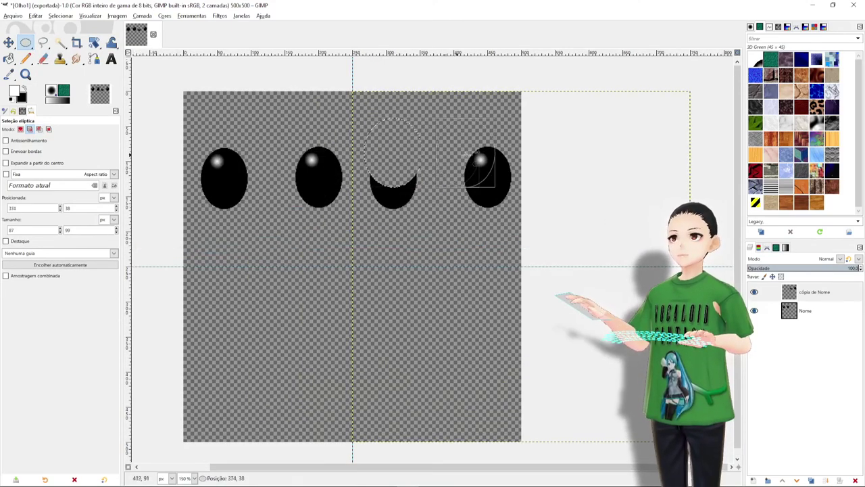
key("ctrl+z")
key("ctrl+z")
Cut away the tops of both upper-right eyes with an elliptical selection of about 94 × 94 px and clear the selection.
left_click_drag(394, 148, 395, 142)
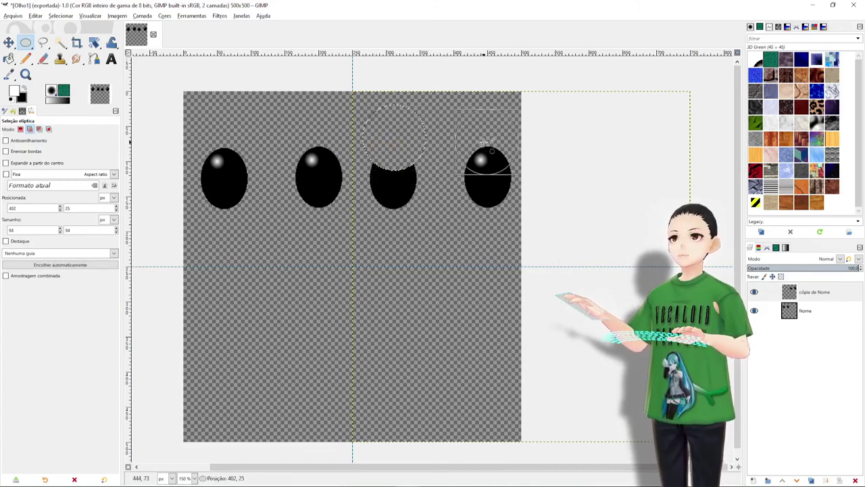
key("Delete")
left_click(60, 15)
left_click(64, 38)
Duplicate the Nome layer and move the copied eye pair into the lower-left quadrant.
left_click(809, 313)
left_click(812, 480)
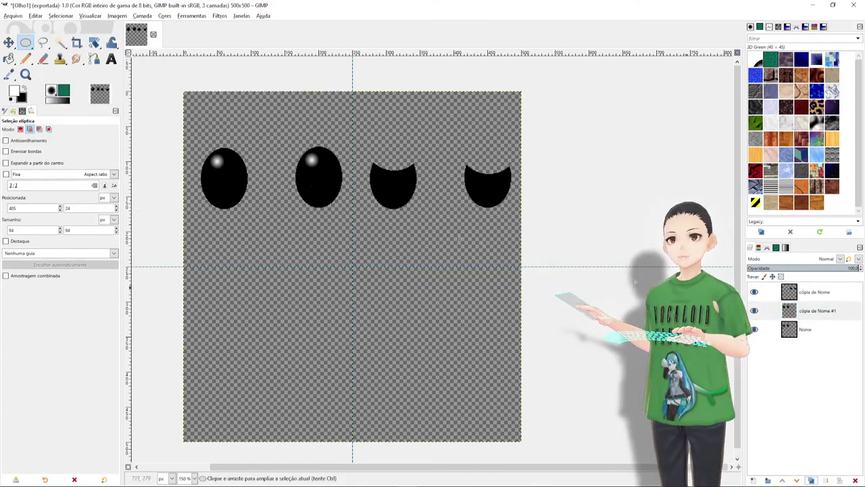
left_click(8, 42)
left_click_drag(231, 187, 240, 369)
Cut both lower-left eyes down to crescents with an elliptical selection of about 96 × 113 px and clear the selection.
key("e")
left_click_drag(192, 280, 244, 351)
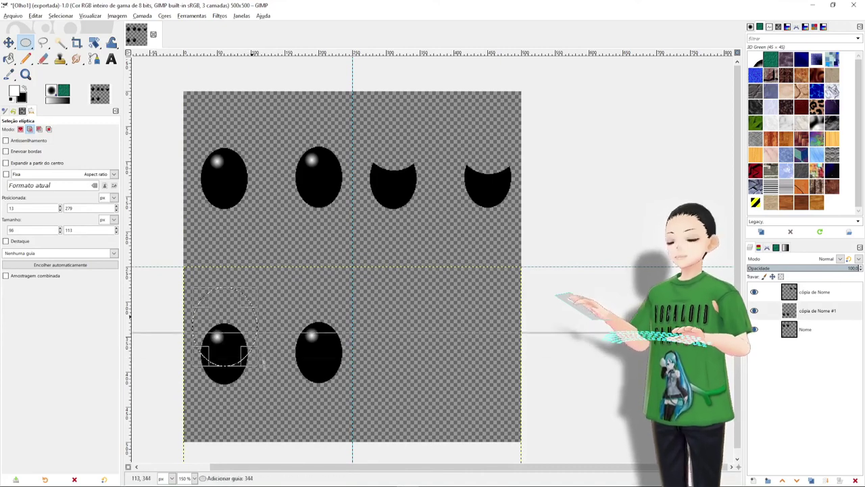
key("Delete")
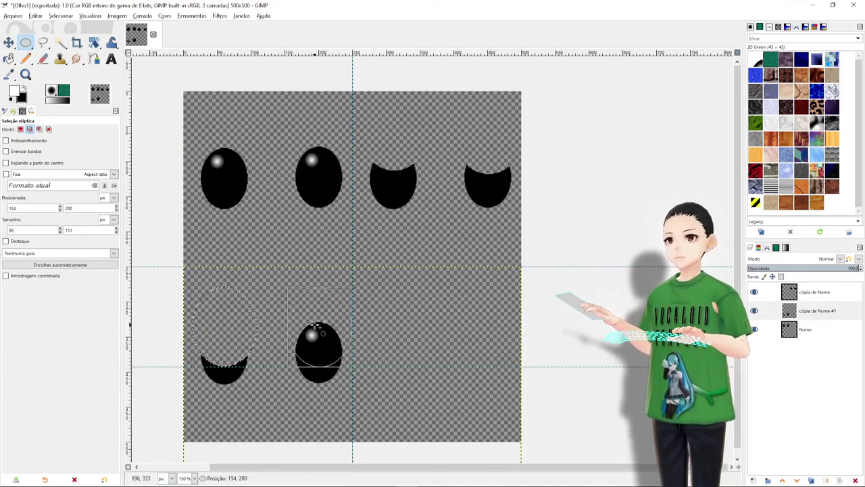
key("Delete")
left_click(61, 16)
left_click(67, 35)
Duplicate the Nome layer again and move the copied eye pair by 250, 250 px into the lower-right quadrant.
left_click(798, 329)
left_click(811, 480)
key("m")
left_click_drag(214, 181, 383, 351)
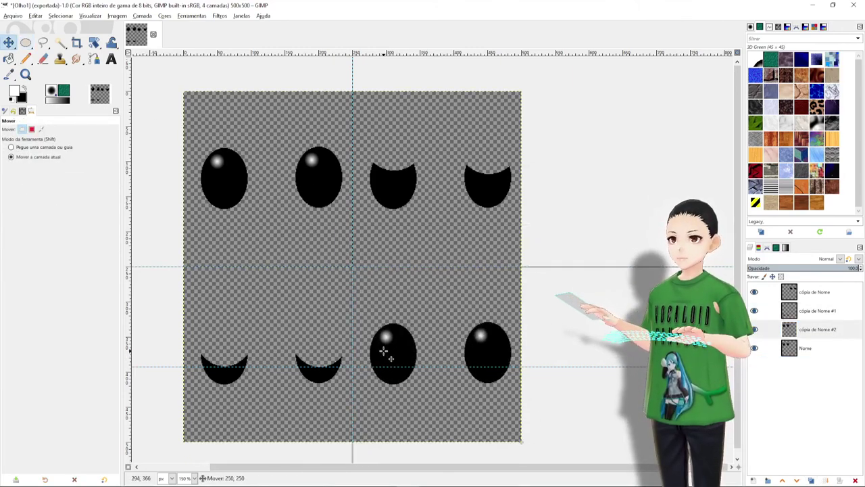
left_click_drag(437, 362, 438, 370)
key("ctrl+z")
left_click_drag(548, 366, 548, 370)
key("ctrl+z")
left_click_drag(188, 363, 189, 367)
key("ctrl+z")
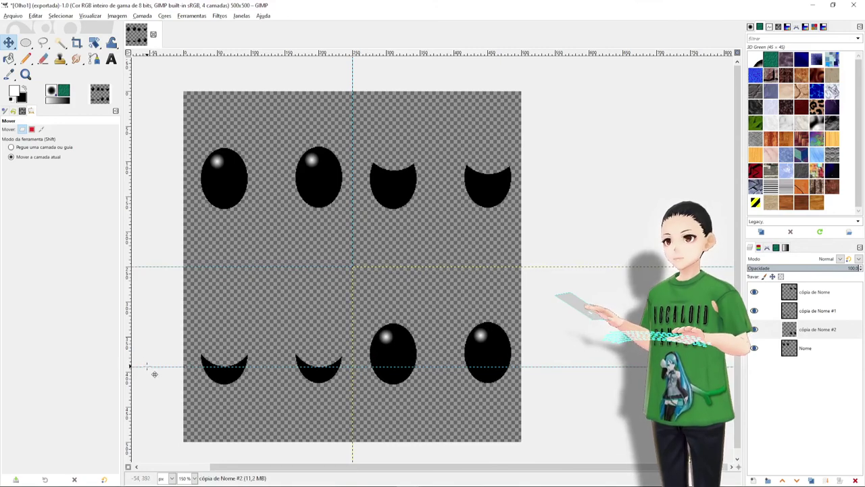
Remove the stray guide crossing the lower eyes and cut both lower-right eyes down to thin crescents using an elliptical selection about 88 × 106 px.
scroll(560, 364, "up", 2, "ctrl")
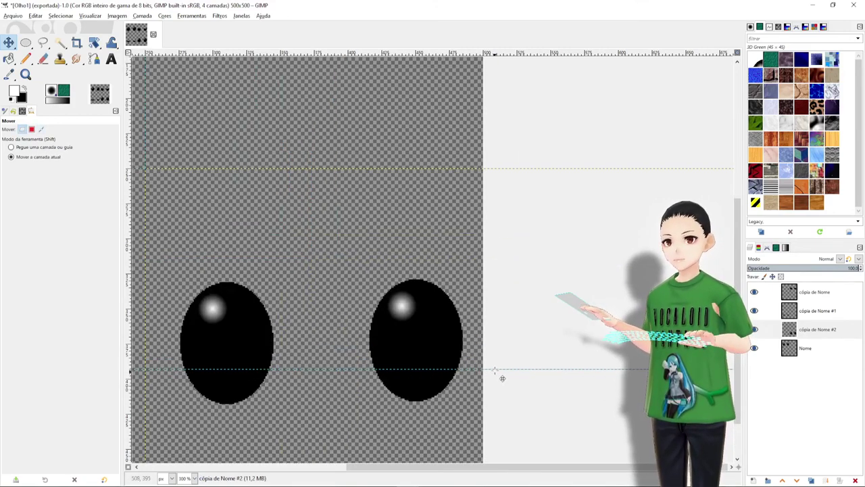
left_click_drag(501, 370, 501, 384, "shift")
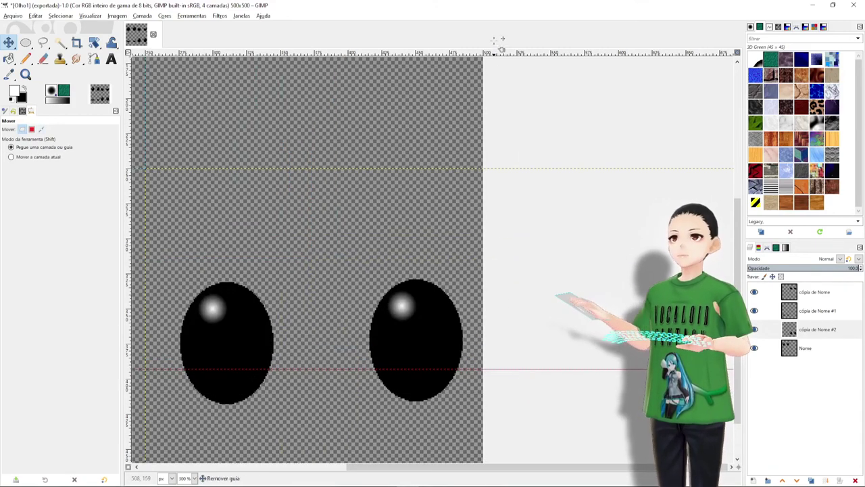
key("e")
left_click_drag(169, 248, 289, 396)
key("Delete")
left_click_drag(216, 325, 404, 324)
key("Delete")
left_click(60, 16)
left_click(67, 36)
Export the four-frame eye sheet as OlhoAnim.png in the Tutorial Olho Textura folder with the default PNG options.
left_click(13, 15)
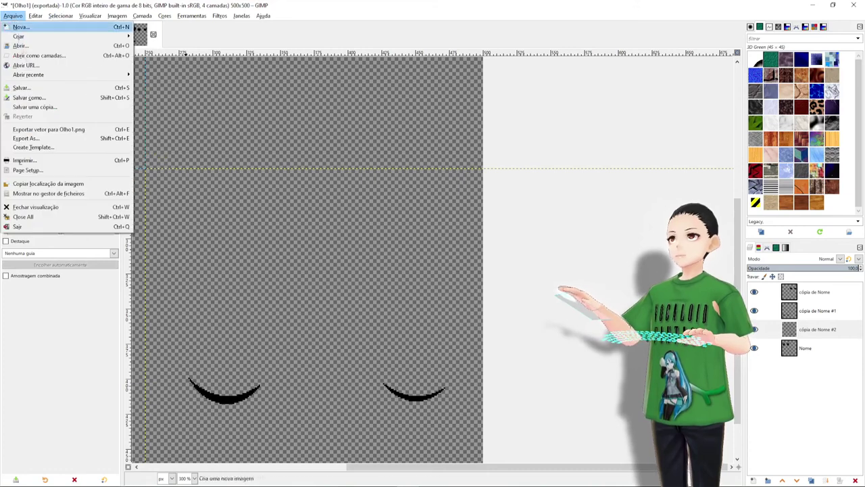
left_click(42, 140)
left_click(213, 154)
key("BackSpace")
type("Anim.png")
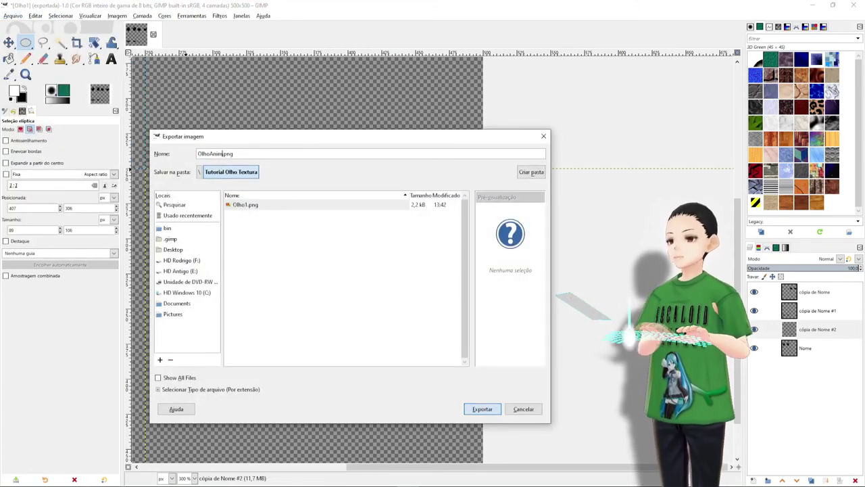
key("Return")
left_click(472, 372)
scroll(367, 319, "down", 4, "ctrl")
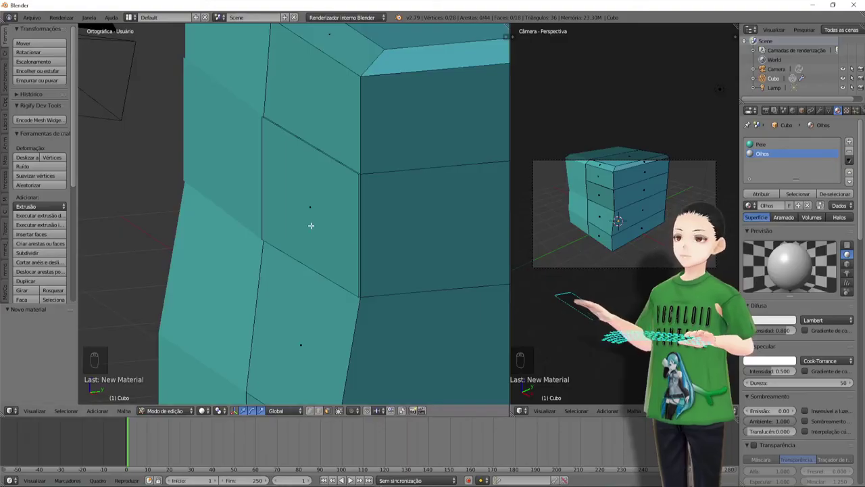
Switch to Blender and select the eye-level face on the front of the head, bringing the whole head into view.
right_click(310, 225)
scroll(293, 270, "down", 2)
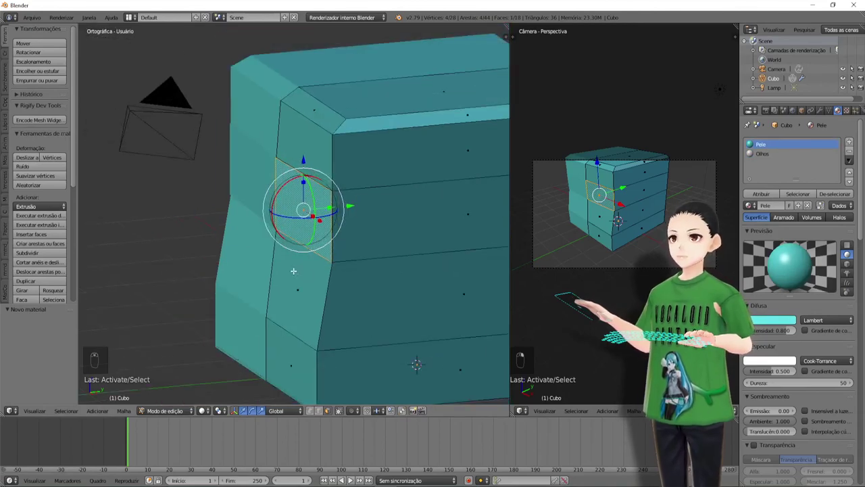
scroll(292, 279, "down", 3)
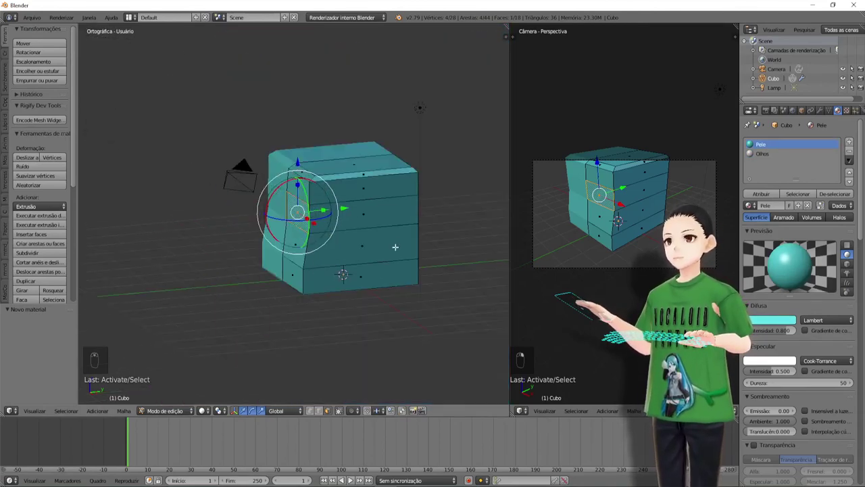
middle_click_drag(421, 225, 396, 221)
Show the head in wireframe so that hidden vertices can be selected.
key("z")
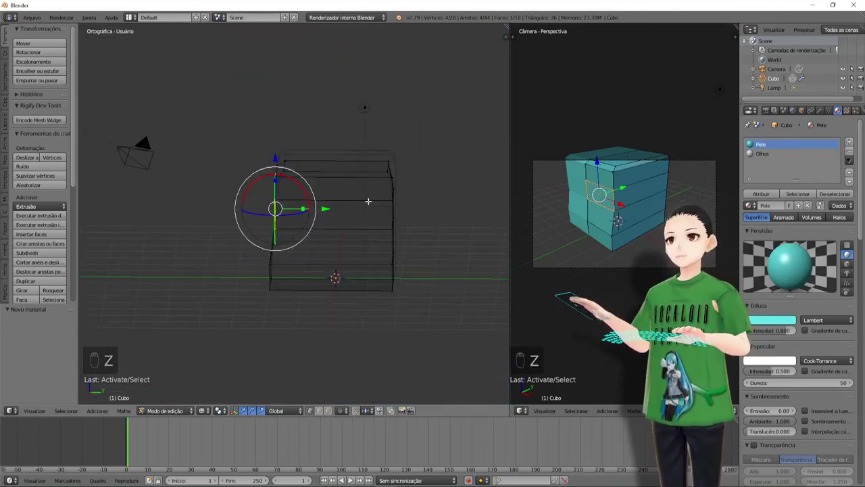
key("b")
left_click_drag(362, 135, 428, 315)
left_click_drag(413, 216, 393, 221)
key("ctrl+z")
Select only the vertices at the back of the head and move them forward along Y to shorten it.
key("a")
key("b")
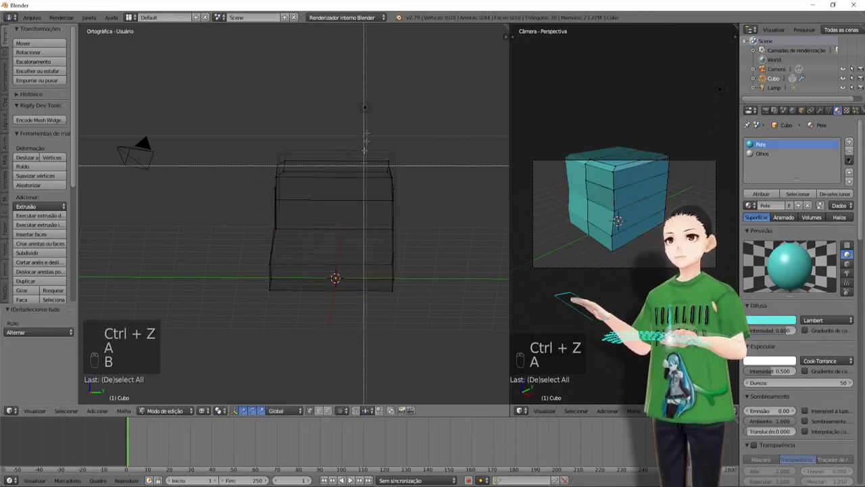
left_click_drag(365, 134, 430, 320)
left_click_drag(441, 217, 399, 226)
Select the vertices at the front of the head and move them 1.119 along Y toward the back.
key("a")
key("b")
left_click_drag(228, 128, 307, 310)
left_click_drag(325, 214, 362, 220)
middle_click_drag(202, 275, 328, 263)
key("b")
middle_click_drag(295, 131, 349, 285)
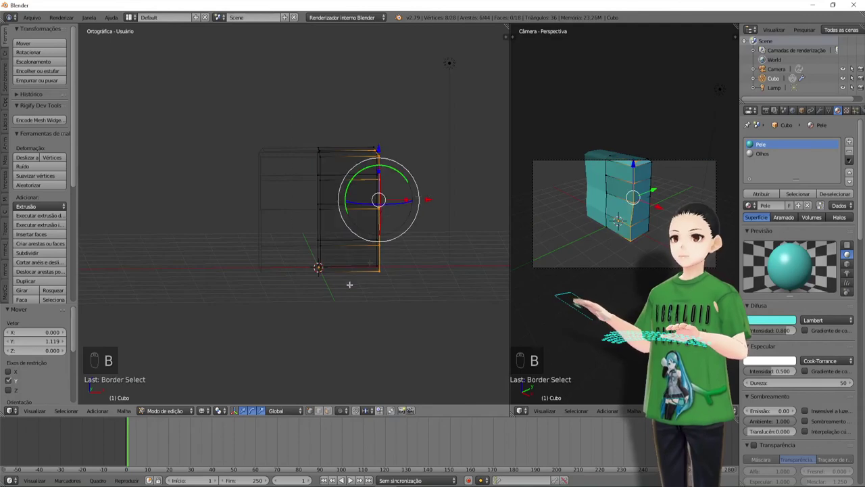
left_click_drag(427, 200, 420, 201)
key("ctrl+z")
Select all vertices on the outer side of the half head and move them inward along X to narrow it.
key("a")
key("b")
left_click_drag(353, 114, 433, 251)
left_click_drag(429, 200, 404, 202)
key("z")
middle_click_drag(413, 335, 371, 181)
key("a")
key("b")
left_click_drag(307, 77, 427, 241)
left_click_drag(362, 118, 363, 138)
key("ctrl+z")
key("z")
Lower the upper vertices of the head along Z and bring the topmost ones down slightly further.
key("a")
key("b")
left_click_drag(286, 52, 419, 248)
left_click_drag(361, 119, 373, 163)
key("a")
key("b")
left_click_drag(295, 118, 423, 193)
left_click_drag(367, 123, 375, 139)
Lower a small group of the face's vertices along Z and move it 0.139 along Y.
middle_click_drag(460, 177, 394, 214)
scroll(397, 196, "up", 3)
key("a")
key("b")
left_click_drag(369, 213, 331, 235)
left_click_drag(349, 171, 351, 186)
mouse_move(350, 250)
middle_mouse_down()
mouse_move(298, 252)
mouse_move(289, 232)
middle_mouse_up()
left_click_drag(494, 186, 516, 187)
Return to solid display, select the eye-level face in face select mode and separate it into its own object.
mouse_move(486, 199)
middle_mouse_down()
mouse_move(396, 228)
mouse_move(319, 266)
mouse_move(366, 274)
mouse_move(280, 207)
middle_mouse_up()
key("z")
left_click(327, 410)
right_click(284, 216)
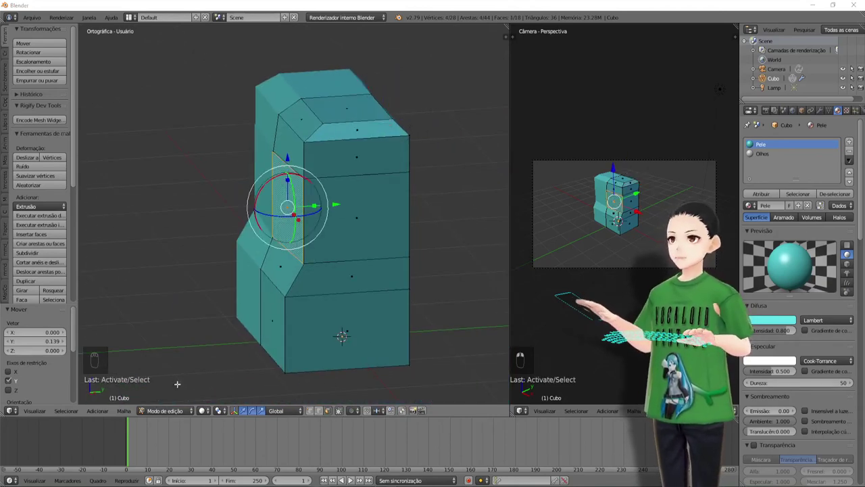
left_click(100, 413)
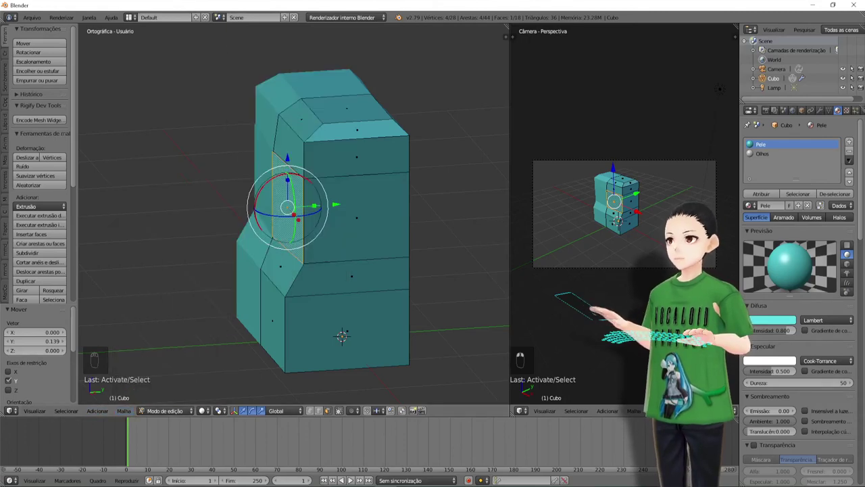
left_click(124, 410)
mouse_move(180, 294)
mouse_move(304, 132)
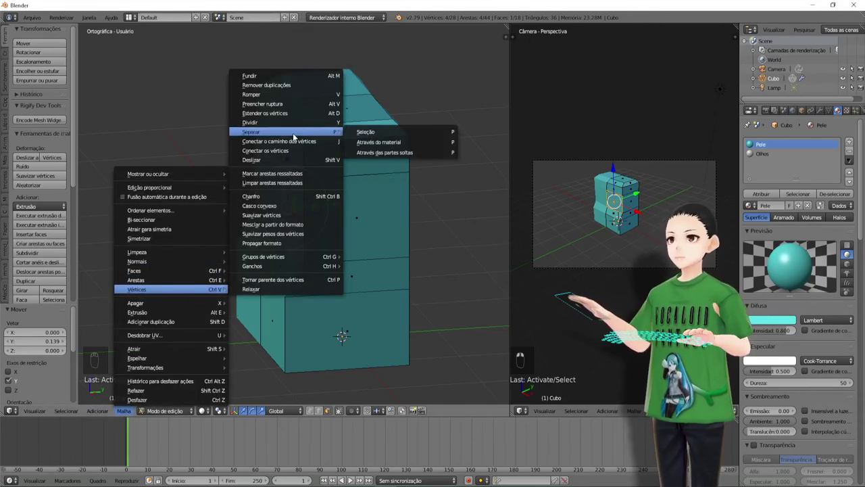
left_click(373, 132)
Select the separated eye object with all its geometry and apply its Mirror modifier in Object Mode.
left_click(184, 411)
left_click(174, 400)
right_click(284, 225)
left_click(163, 411)
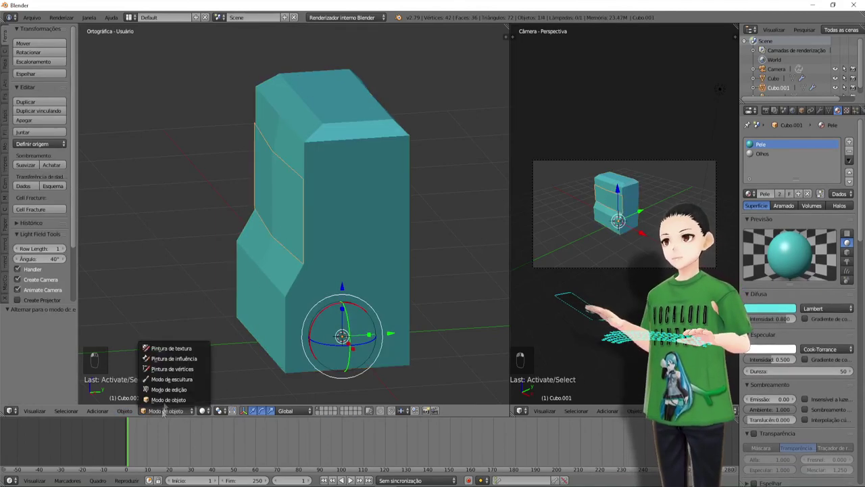
left_click(164, 390)
left_click(820, 110)
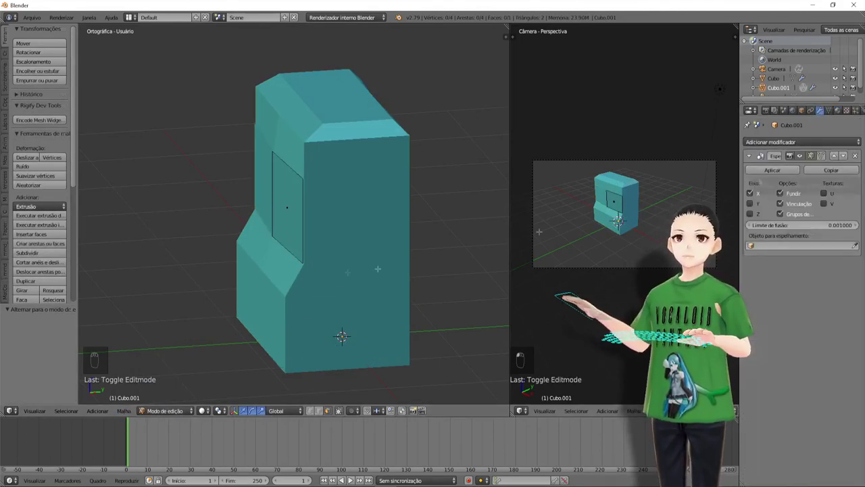
key("a")
left_click(771, 171)
left_click(142, 413)
left_click(157, 399)
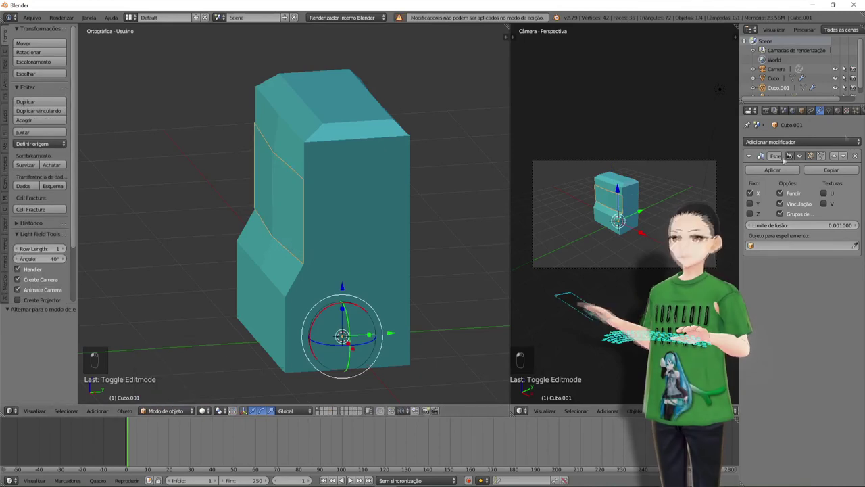
left_click(781, 170)
Assign the Olhos material to all faces of the separated eye object.
left_click(838, 110)
left_click(763, 154)
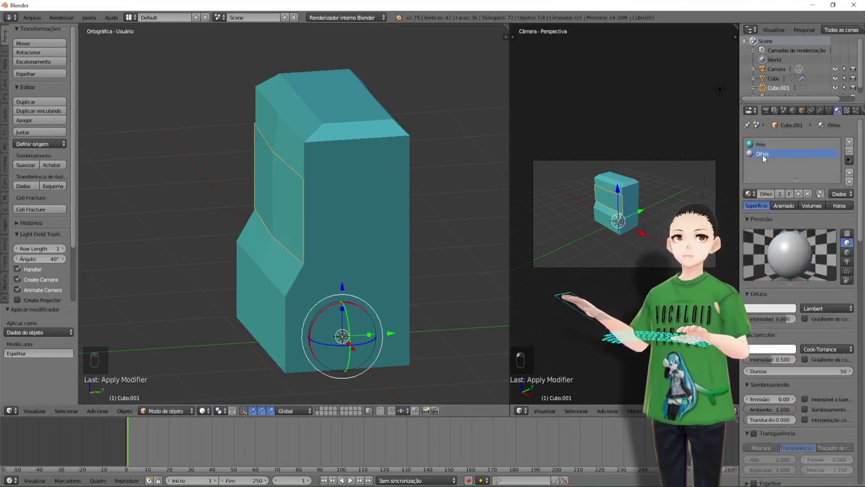
key("Tab")
left_click(761, 193)
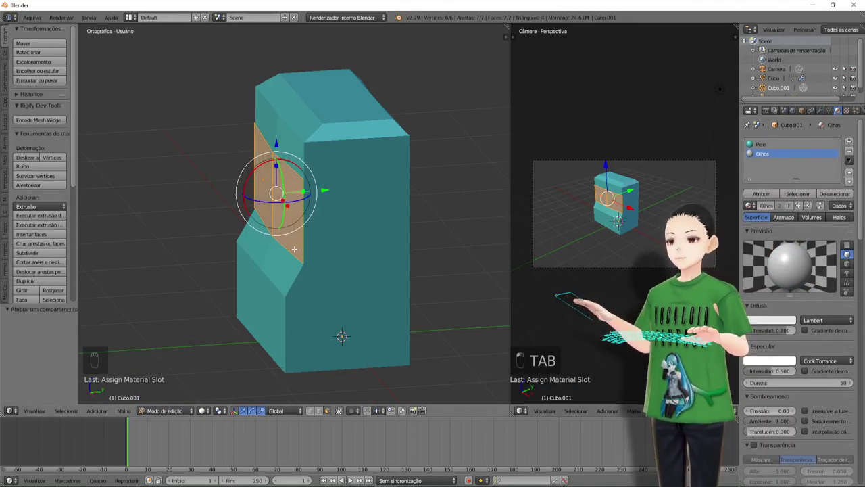
Unwrap the eye faces and turn the camera view into a wider UV/Image Editor.
key("u")
left_click(317, 243)
left_click(521, 410)
left_click(548, 338)
left_click_drag(510, 344, 473, 344)
Add an Olhos texture from Olho1.png in the Tutorial Olho Textura folder, mapped with Mapa UV, and display that image behind the UVs.
left_click(846, 110)
left_click(784, 212)
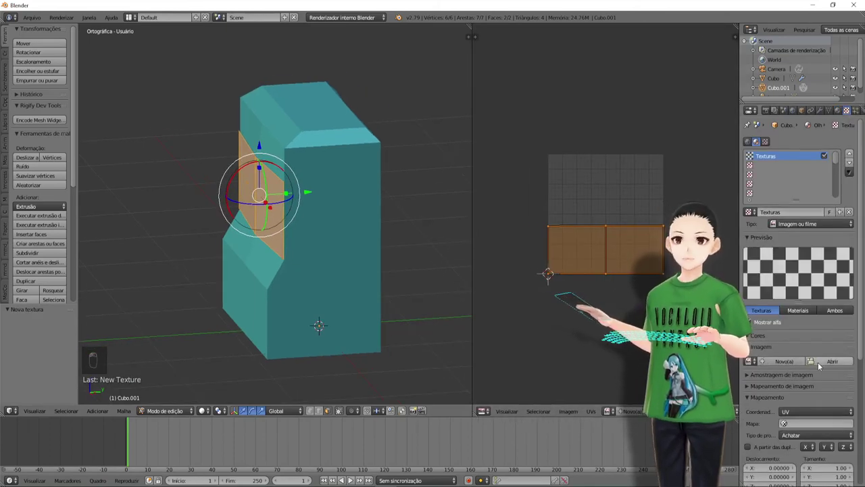
left_click(832, 361)
left_click(40, 77)
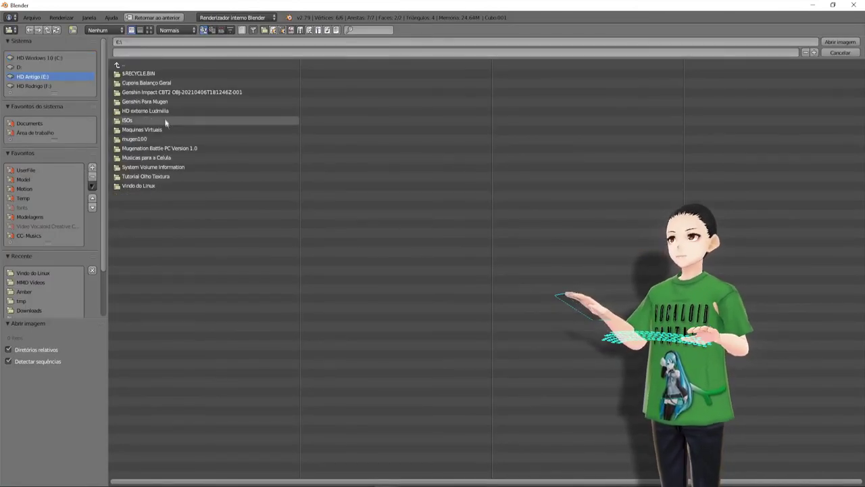
double_click(162, 176)
double_click(138, 74)
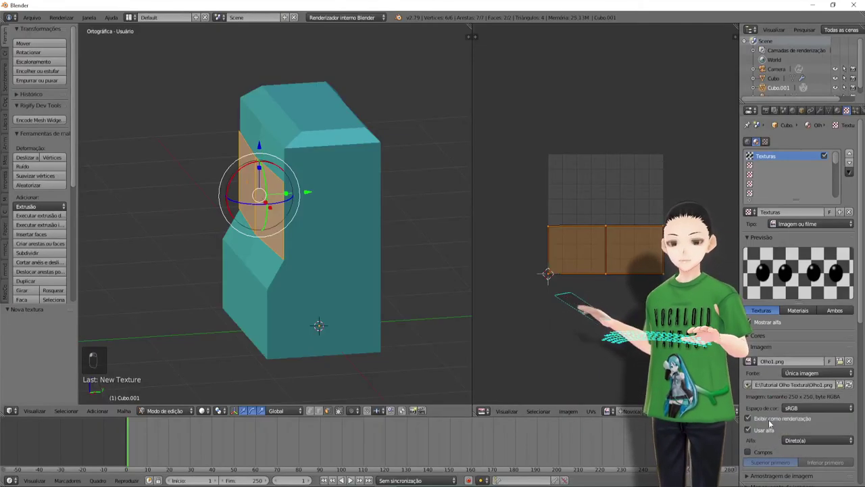
scroll(768, 419, "down", 5)
left_click(606, 411)
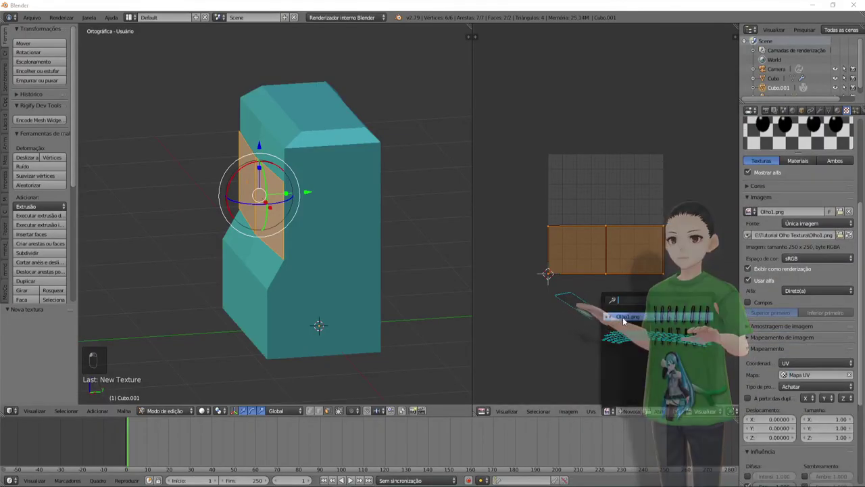
left_click(623, 319)
In Object Mode, move the lamp to the front of the head by about X -0.333, Y -4.266, Z -2.418, and show the rendered preview.
left_click(202, 410)
left_click(217, 354)
scroll(279, 299, "down", 10)
left_click(181, 411)
left_click(179, 399)
right_click(309, 168)
key("g")
left_click(255, 207)
scroll(264, 297, "up", 9)
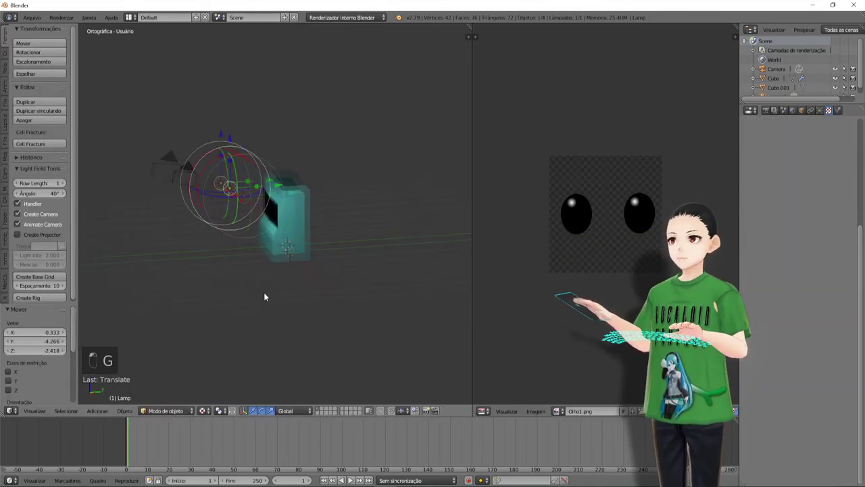
left_click(202, 411)
left_click(219, 352)
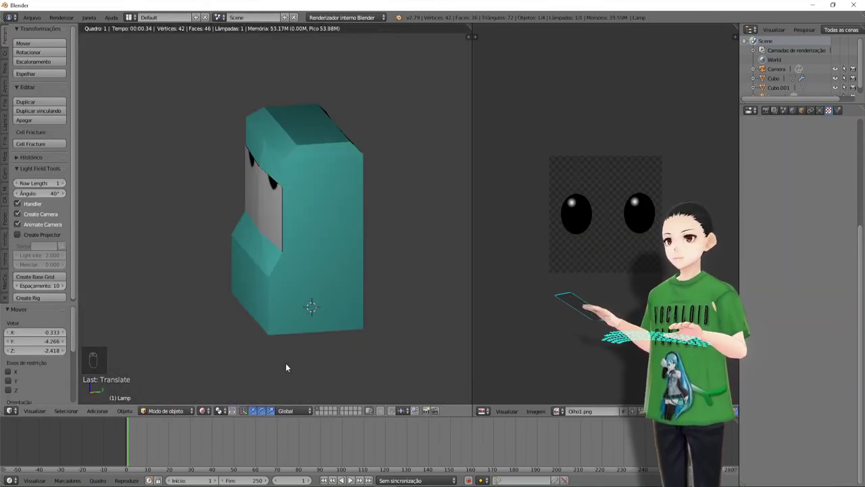
Edit the eye object in rendered preview and move all its UVs up by 0.308 to frame both drawn eyes.
left_click(202, 410)
left_click(216, 378)
right_click(273, 236)
left_click(177, 410)
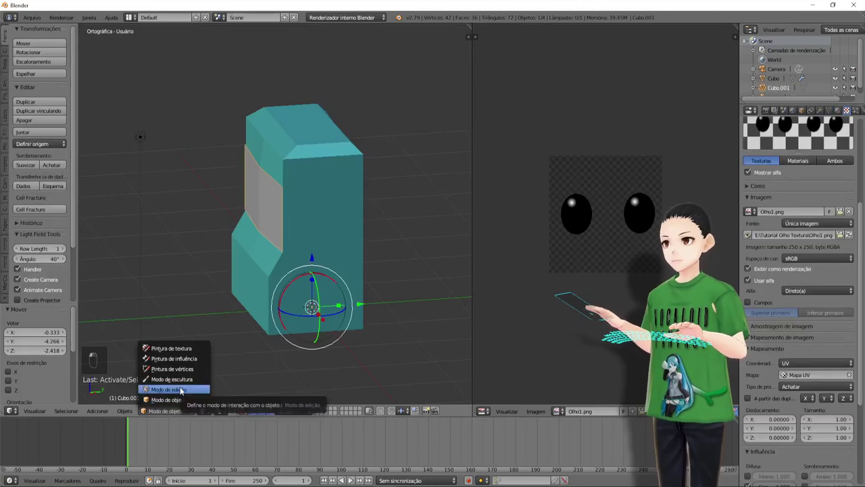
left_click(180, 389)
left_click(202, 410)
left_click(213, 350)
key("a")
key("a")
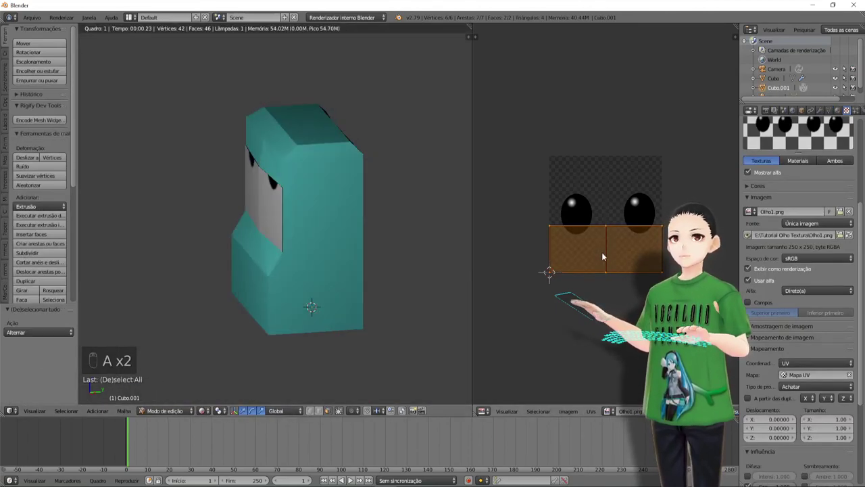
key("g")
left_click(604, 220)
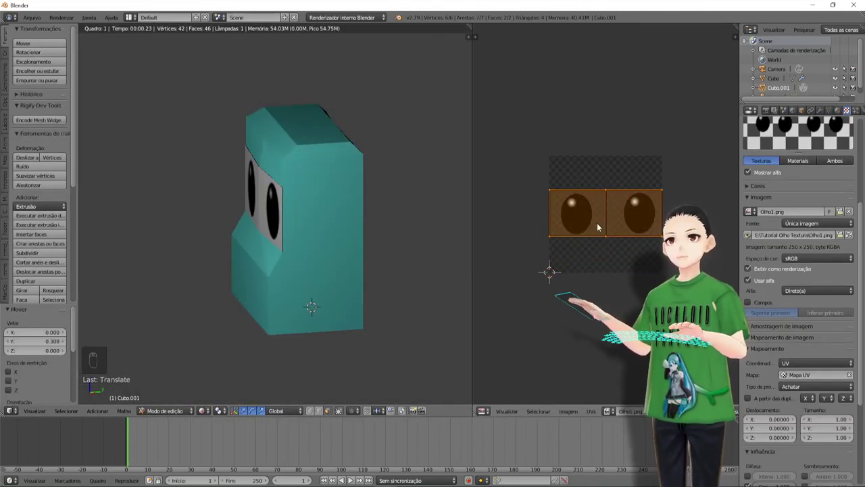
scroll(599, 221, "up", 1)
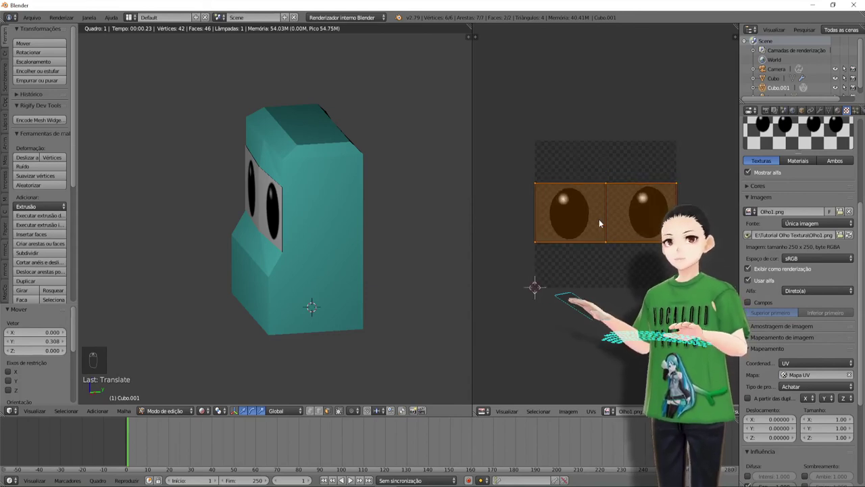
scroll(599, 219, "up", 1)
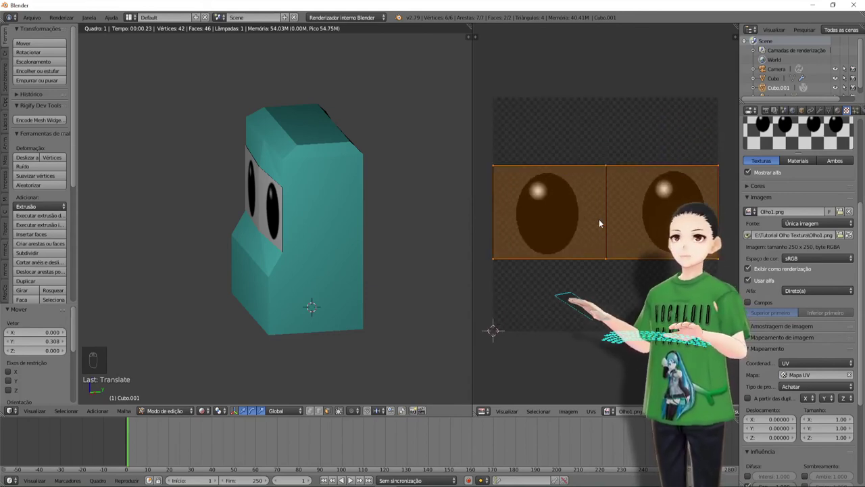
Enable the eye texture's Alpha influence and turn on Mask transparency for the Olhos material.
scroll(801, 294, "down", 5)
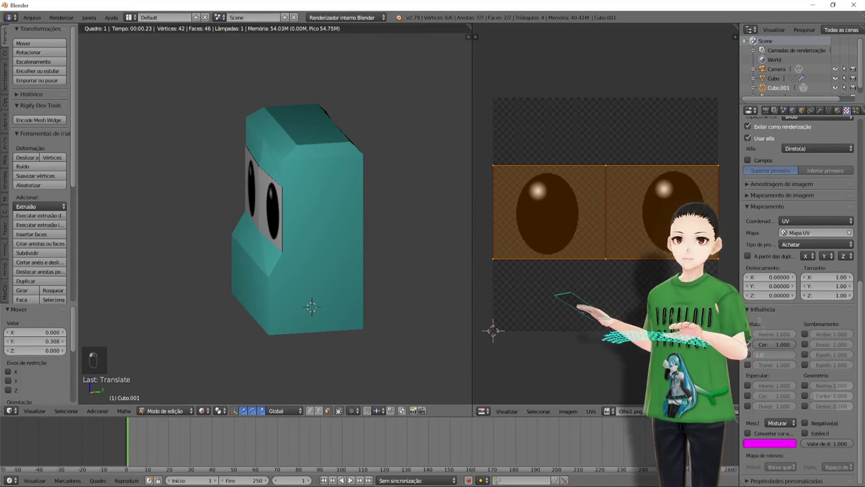
left_click(748, 344)
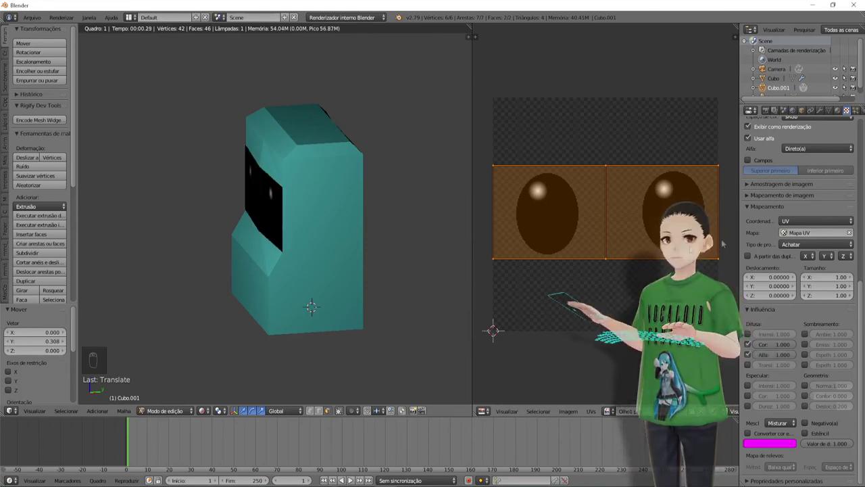
left_click(837, 110)
scroll(798, 284, "down", 3)
left_click(754, 370)
left_click(762, 385)
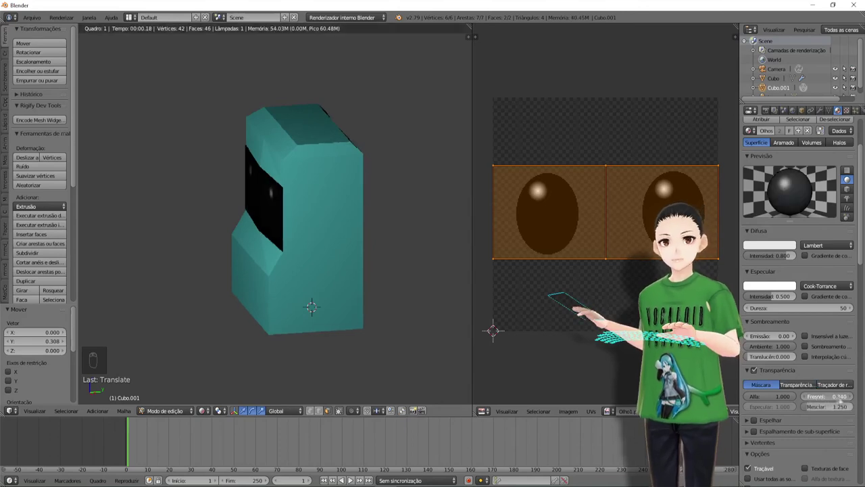
Set the Olhos material's transparency Alpha and Fresnel to 0 and choose the Transparência type.
left_click_drag(833, 401, 736, 397)
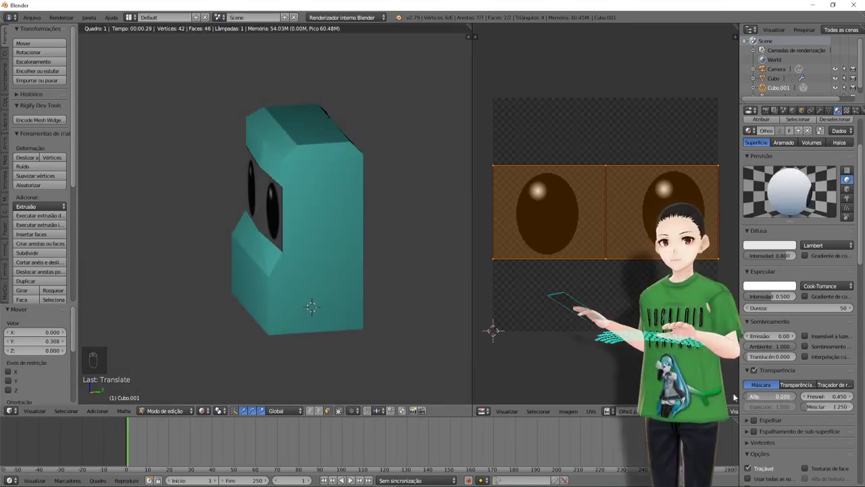
type("00")
key("Return")
middle_click_drag(391, 290, 330, 288)
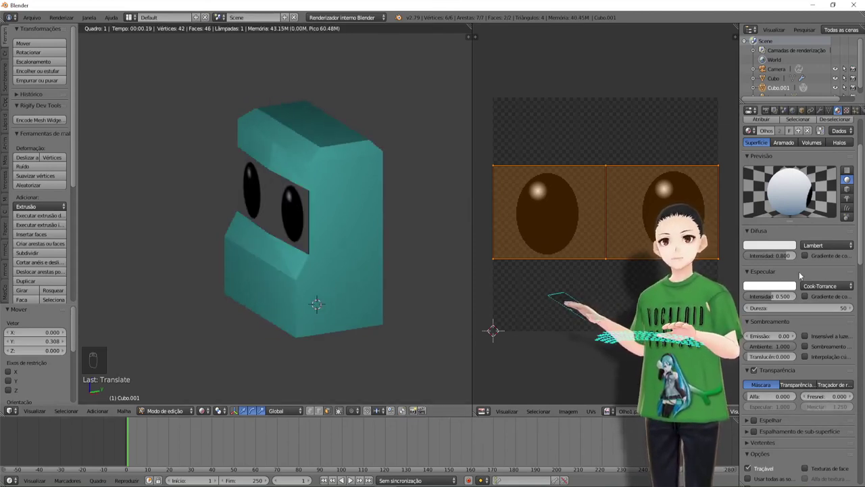
left_click(810, 385)
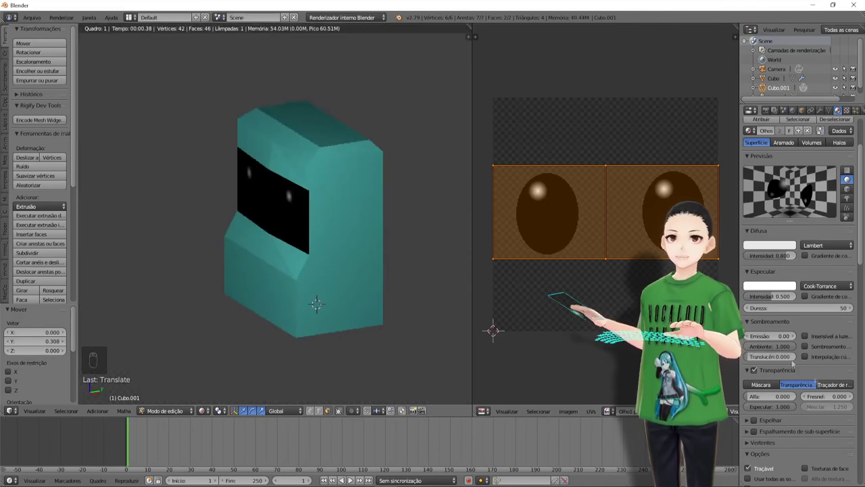
scroll(804, 399, "down", 3)
scroll(811, 337, "up", 3)
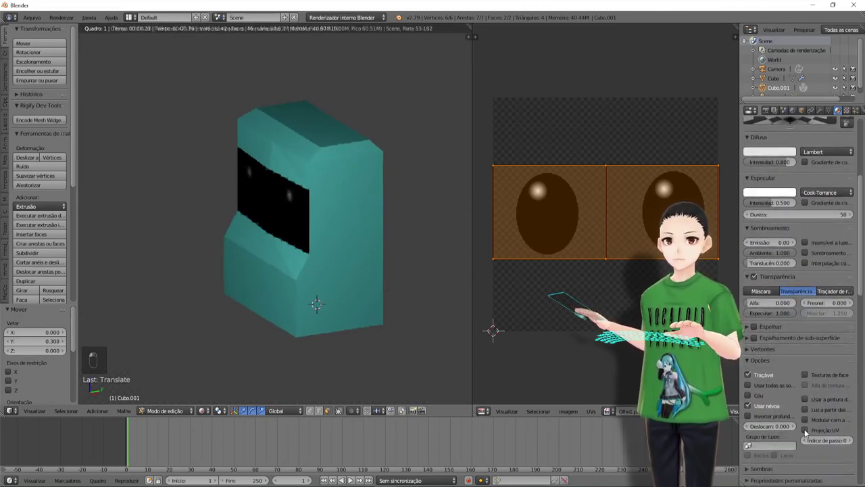
scroll(818, 279, "up", 2)
scroll(817, 279, "up", 2)
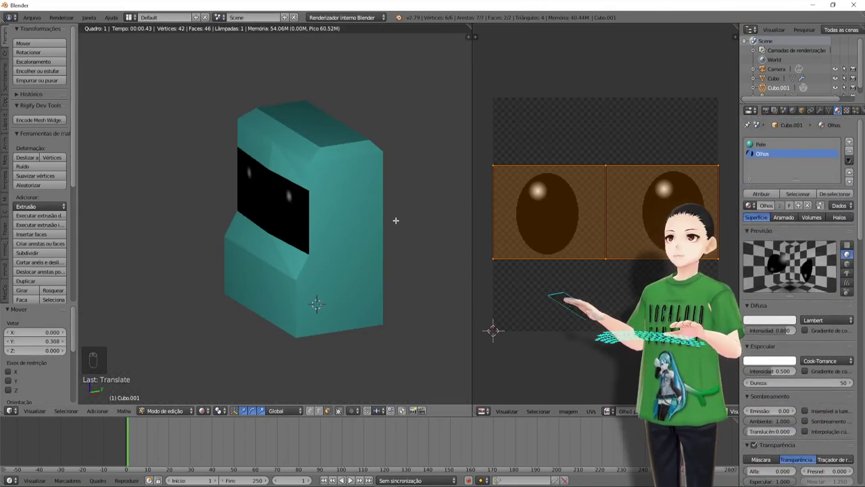
Leave Edit Mode and show the head with textured viewport shading.
key("Tab")
left_click(202, 410)
left_click(223, 368)
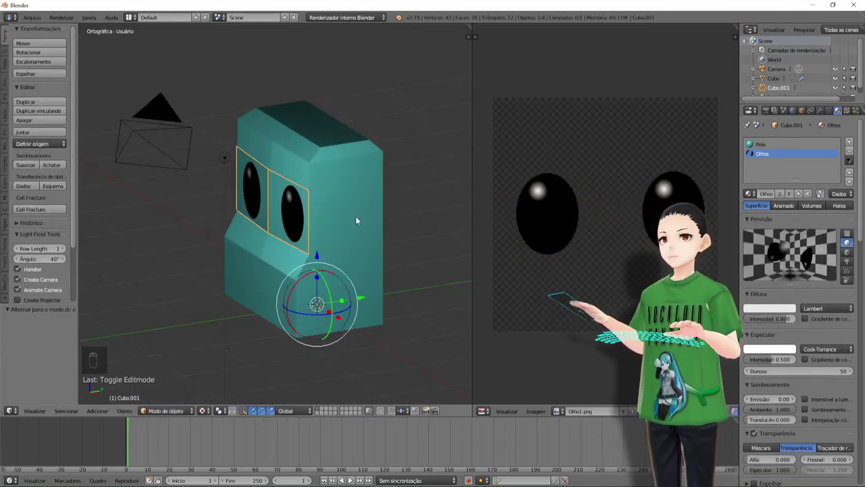
middle_click_drag(364, 217, 360, 217)
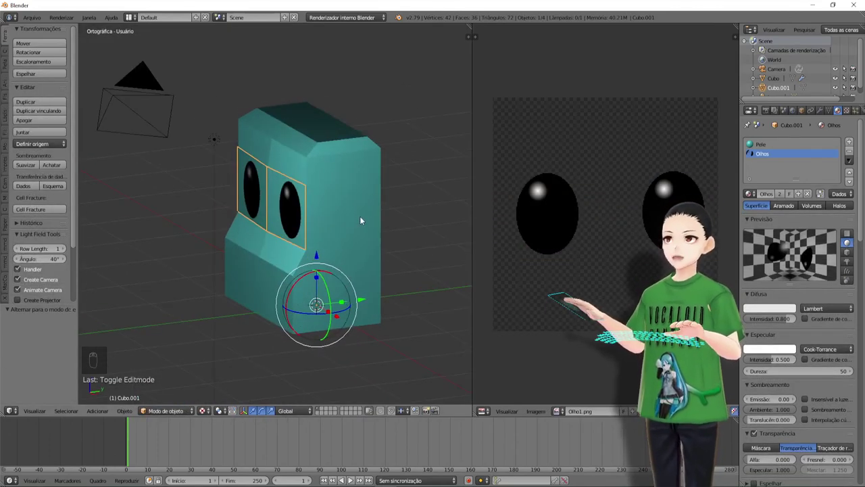
Try the Olhos material as shadeless in the rendered preview, then restore its shading and the textured display.
left_click(805, 398)
left_click(202, 410)
left_click(226, 350)
left_click(202, 410)
left_click(223, 368)
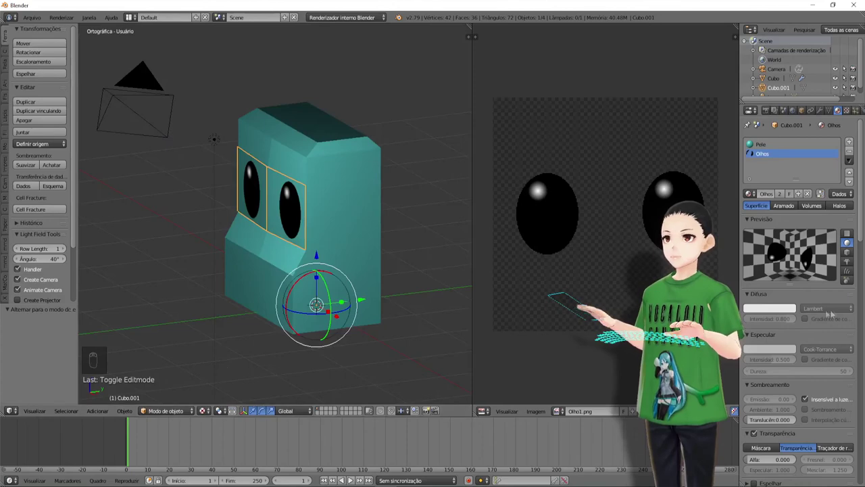
left_click(805, 398)
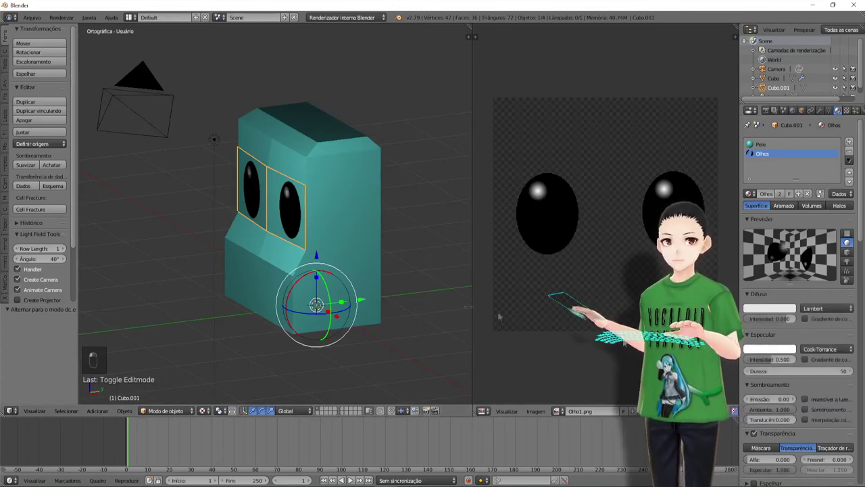
Add a single-bone armature at the 3D cursor and open it in Edit Mode with wireframe display.
middle_click_drag(360, 237, 350, 234)
left_click(103, 411)
mouse_move(133, 353)
left_click(191, 350)
key("z")
key("Tab")
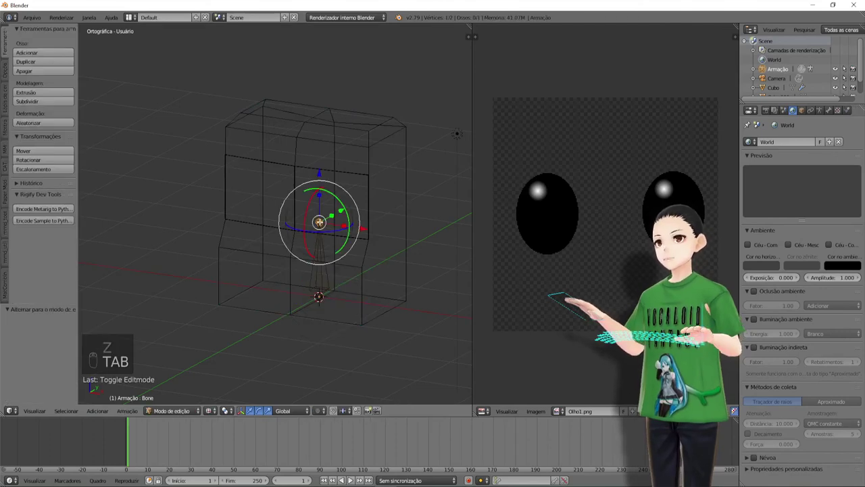
Raise the tip of the armature's bone 1.942 units along the Z axis, above the top of the head.
key("g")
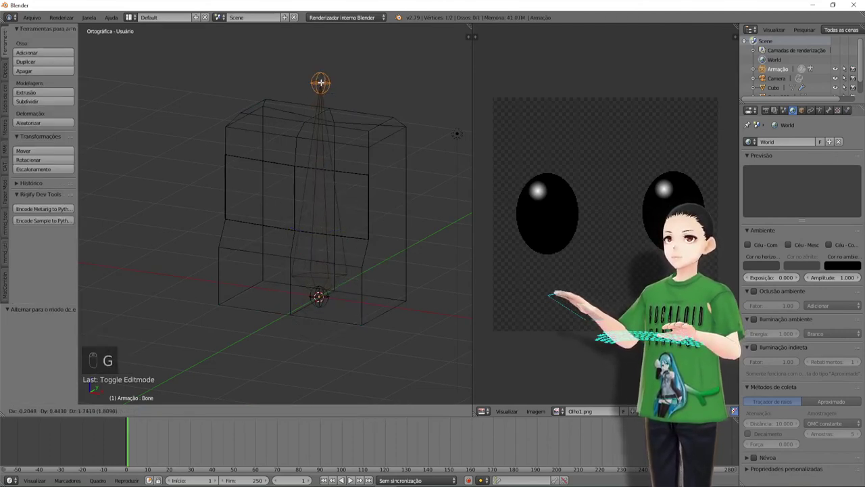
key("z")
left_click(321, 77)
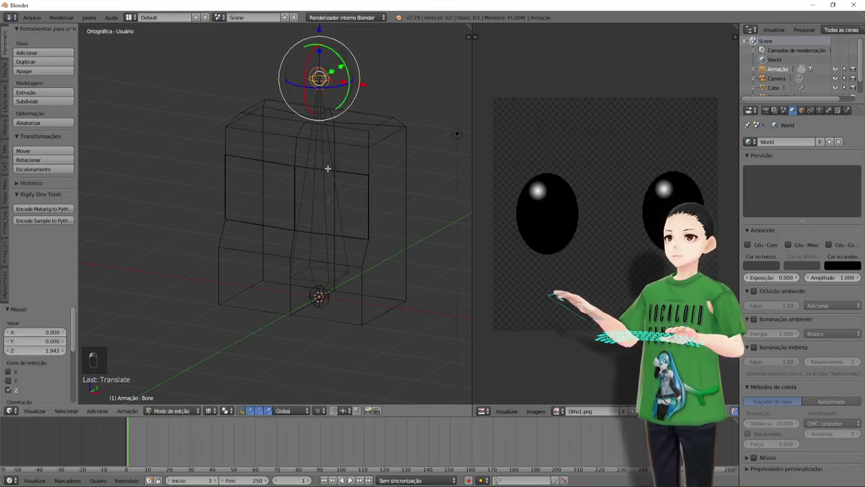
Select the whole bone and rename it as center.
right_click(332, 264)
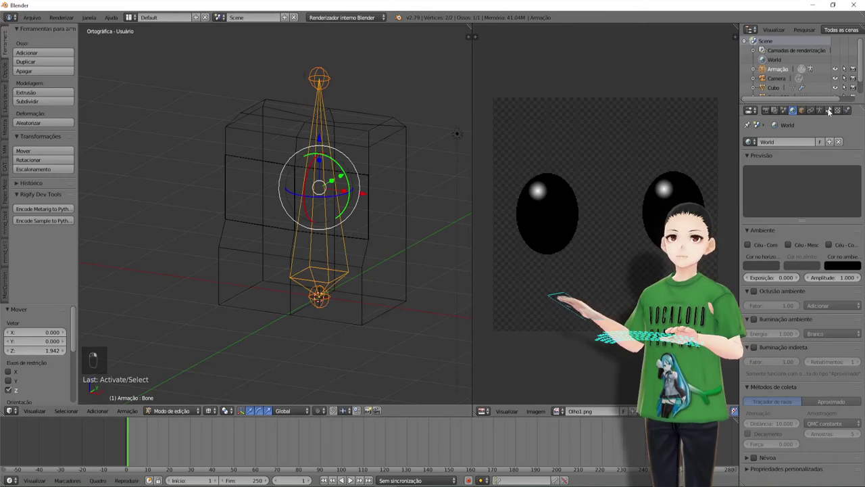
left_click(829, 110)
left_click(797, 143)
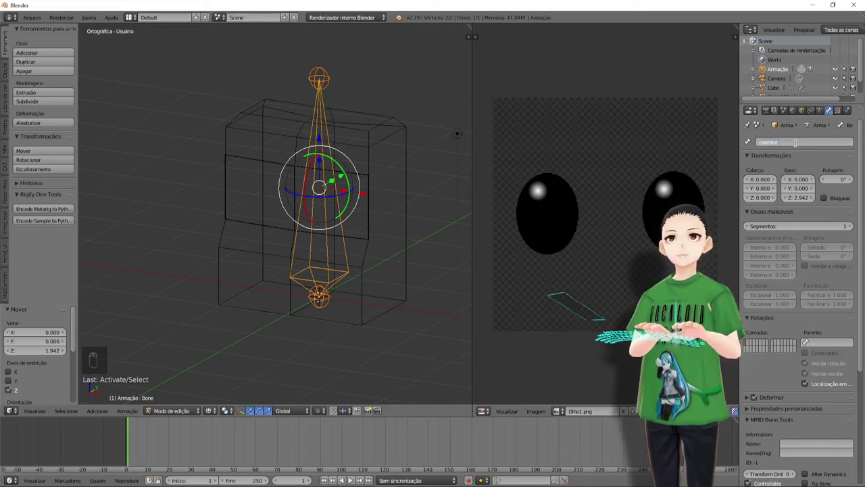
key("BackSpace")
key("BackSpace")
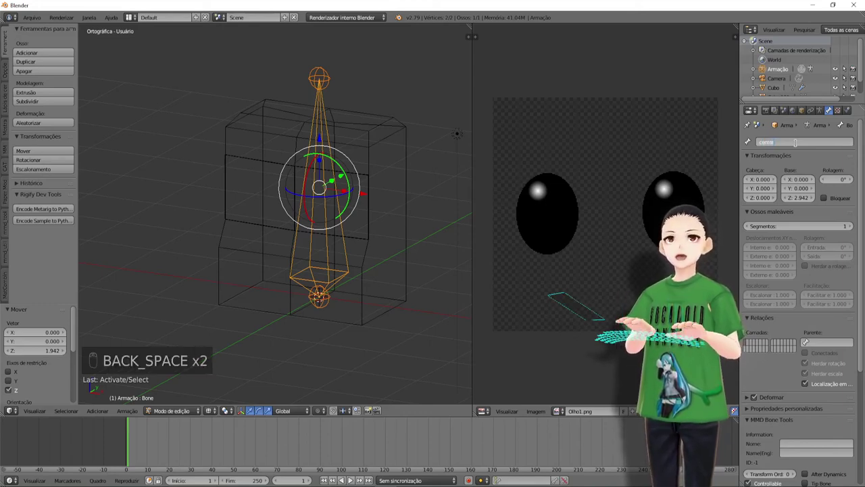
key("Return")
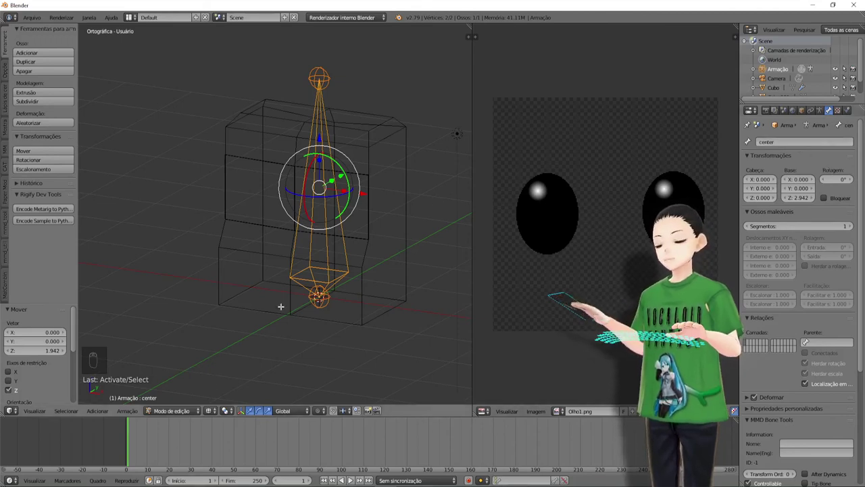
Show the model with solid shading and turn the image editor area into a second 3D View.
key("z")
left_click(484, 412)
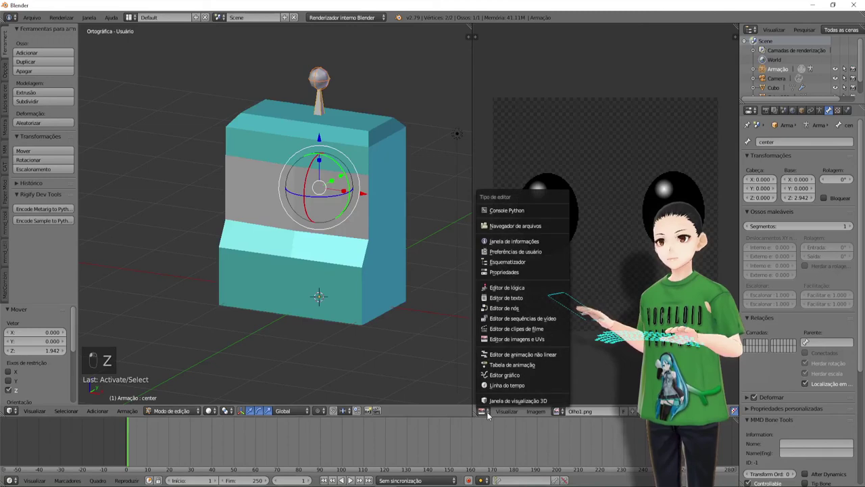
left_click(500, 402)
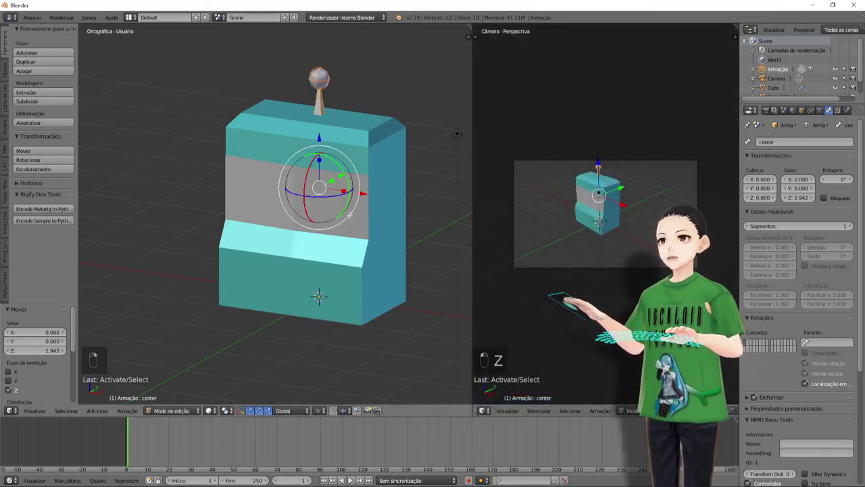
Return to Object Mode and join the eye surface on the face with the head mesh Cubo.
left_click(172, 410)
left_click(170, 403)
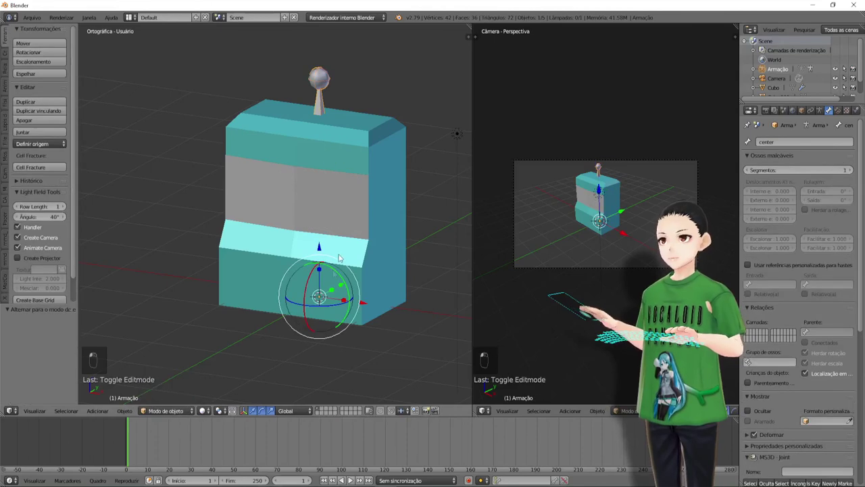
right_click(345, 218)
right_click(382, 225)
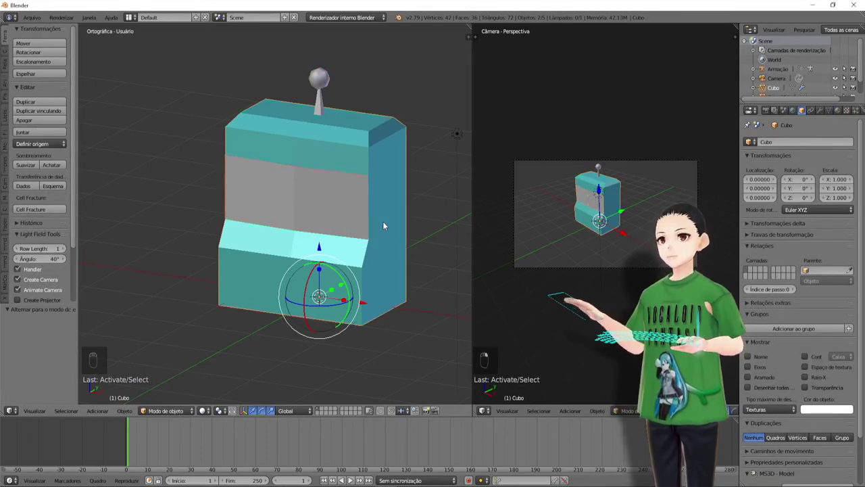
key("ctrl+j")
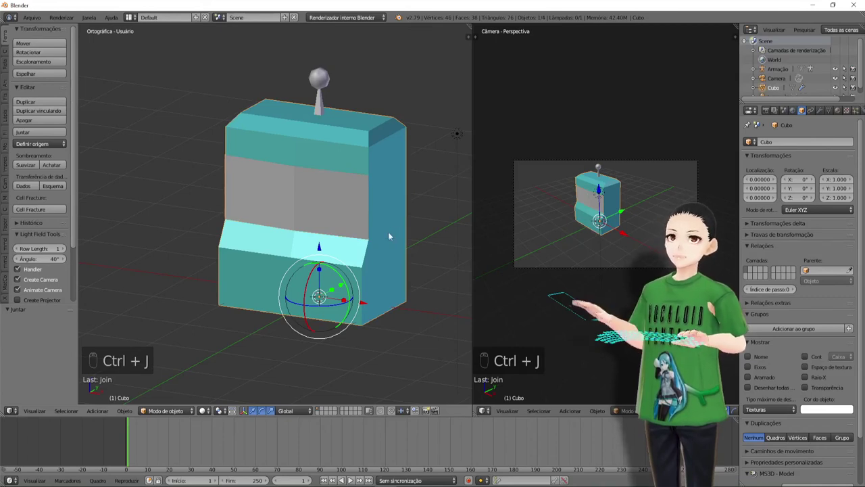
Parent the joined head mesh to the armature with automatic weights.
left_click(838, 110)
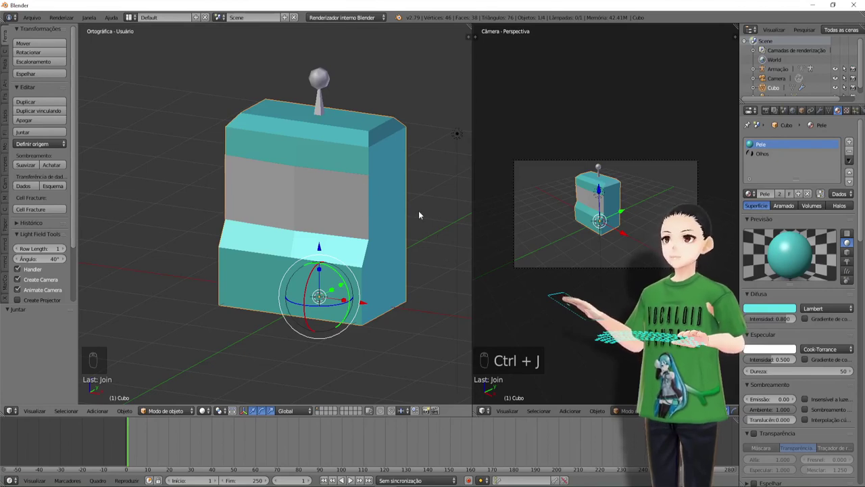
right_click(319, 79, "shift")
key("ctrl+p")
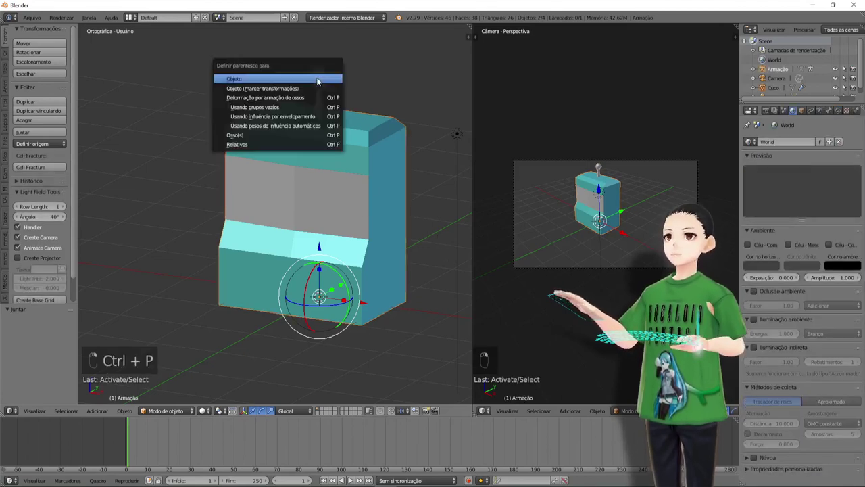
left_click(316, 127)
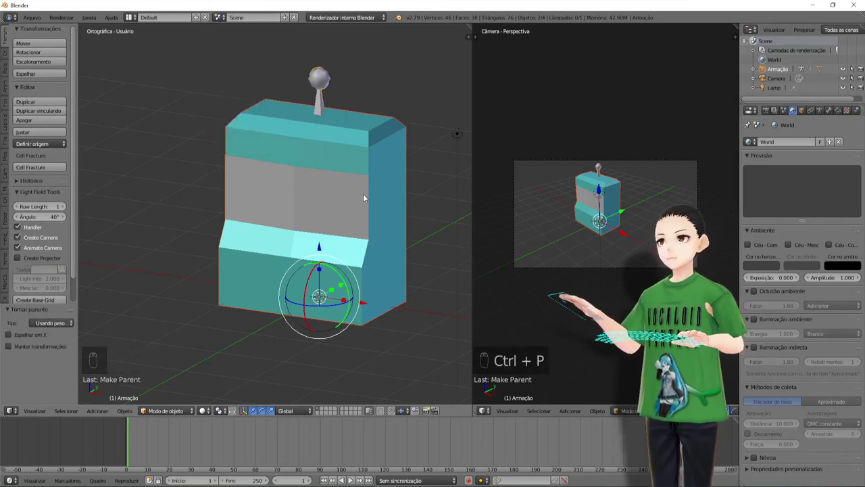
Try to export the head as PMX into the Tutorial Olho Textura folder and load Cabecao.pmx in PMXEditor.
left_click(37, 18)
mouse_move(90, 204)
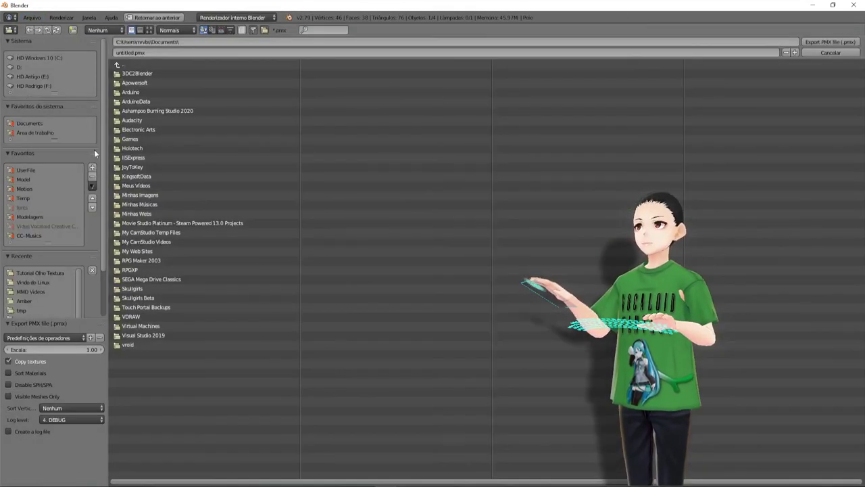
left_click(40, 273)
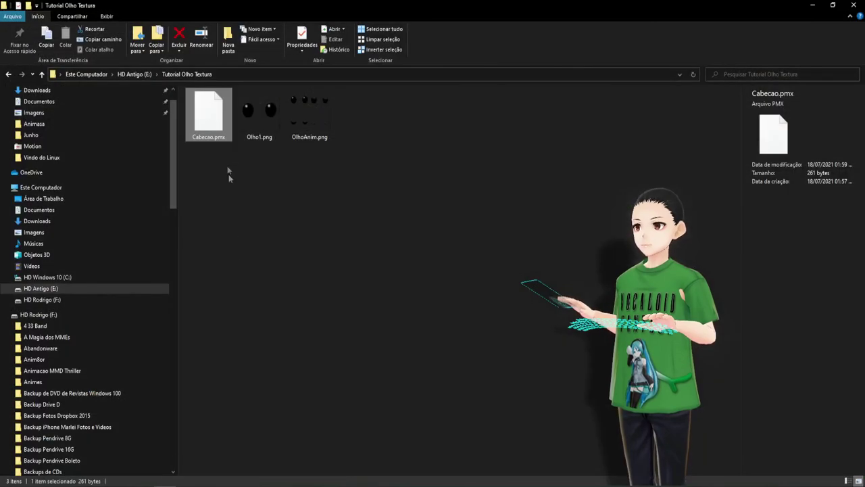
left_click_drag(217, 132, 487, 335)
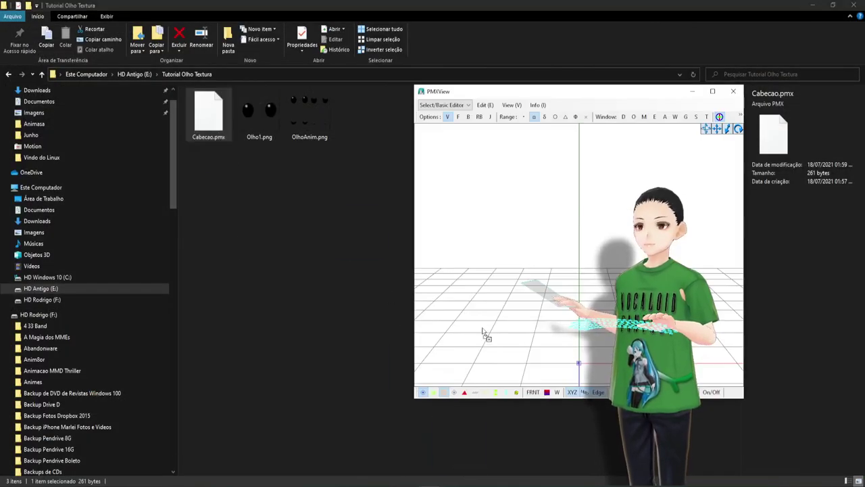
left_click(373, 316)
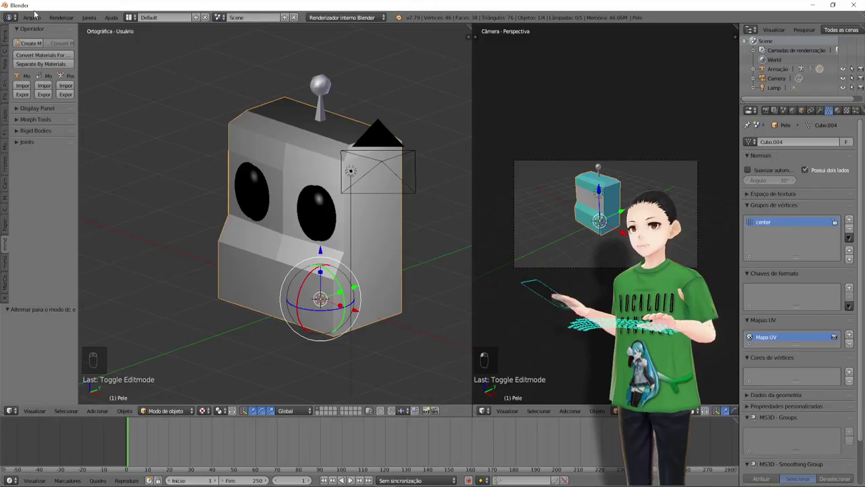
Export the head with the Miku Miku Dance Model (.pmx) exporter, overwriting Cabecao.pmx in the Tutorial Olho Textura folder.
left_click(31, 17)
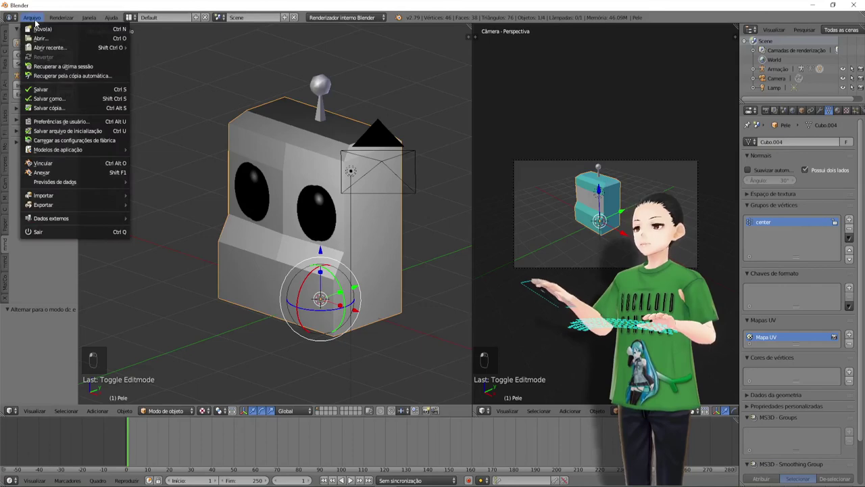
mouse_move(80, 204)
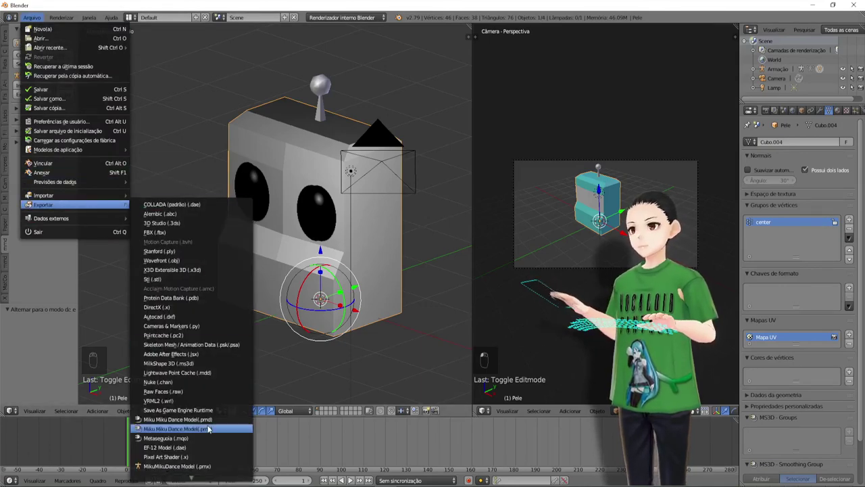
left_click(209, 430)
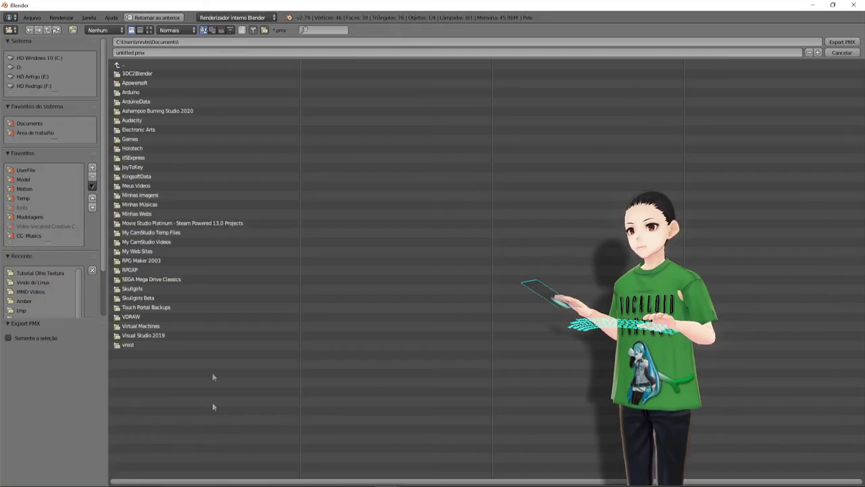
left_click(44, 273)
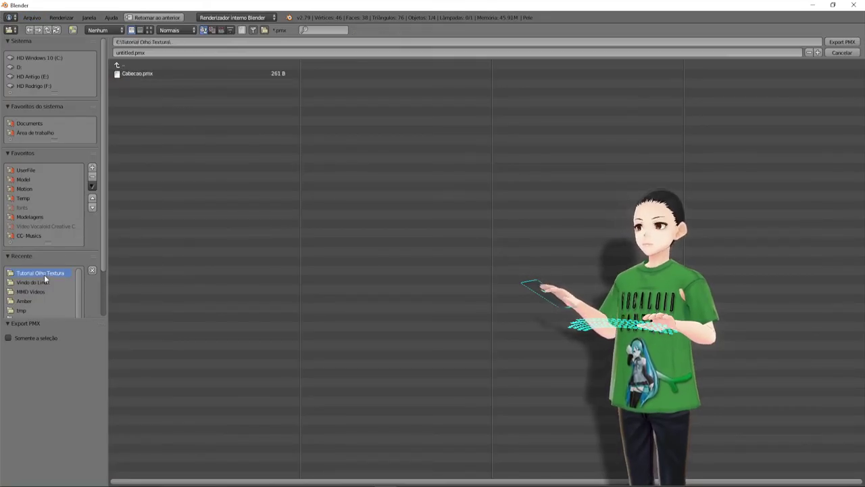
double_click(140, 75)
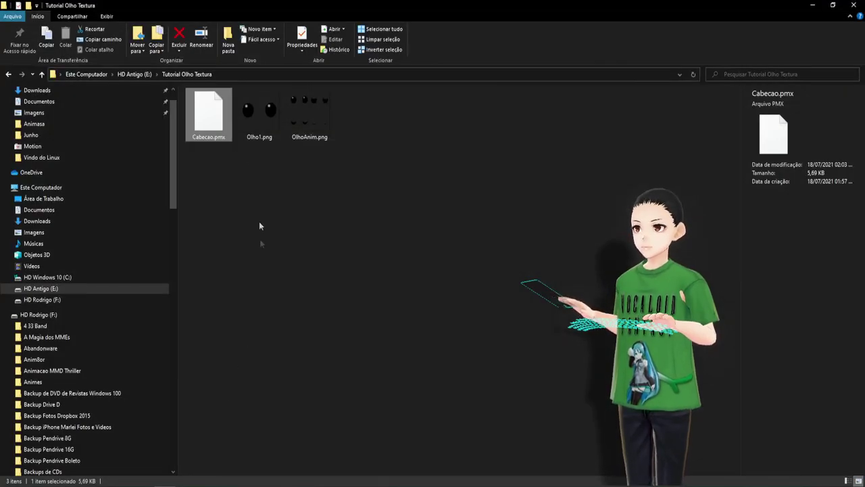
Load the exported Cabecao.pmx in PMXEditor and show the properties of its Olhos material.
left_click_drag(216, 122, 496, 304)
left_click(371, 320)
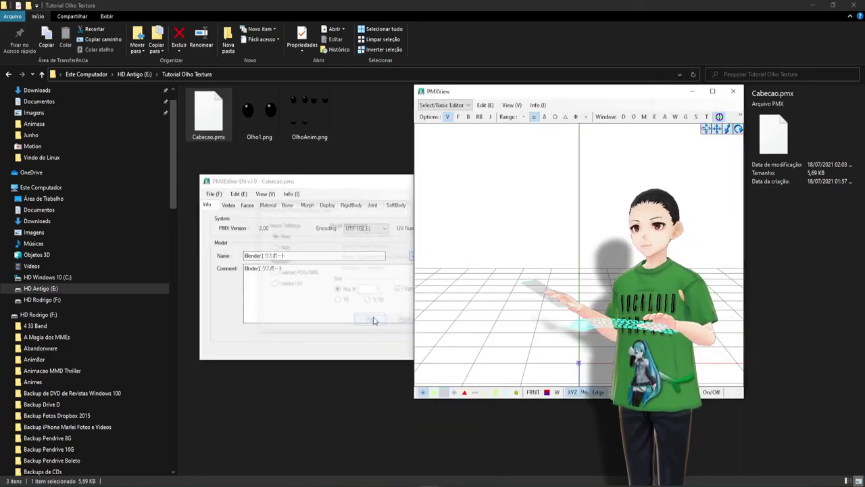
left_click_drag(315, 186, 236, 147)
left_click(188, 167)
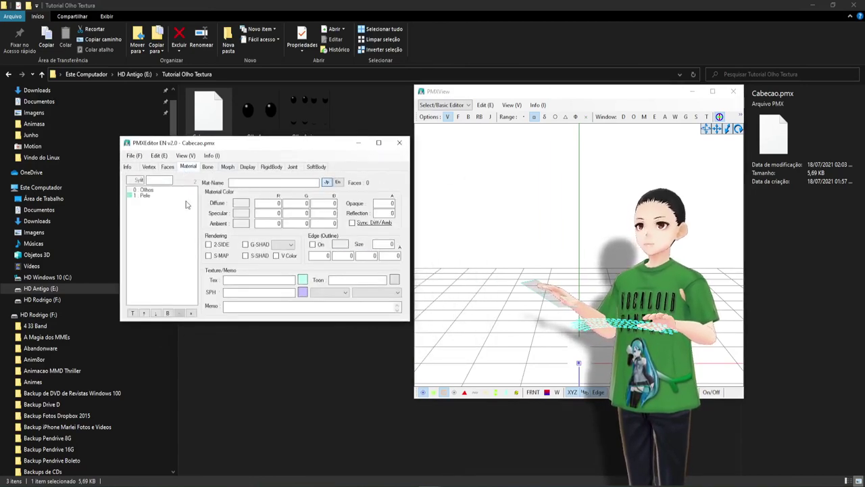
left_click(149, 191)
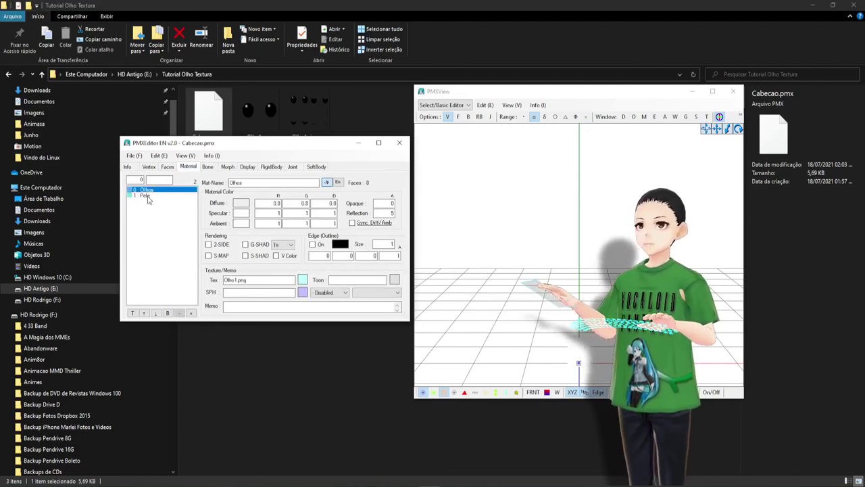
Store the Pele material's teal diffuse colour (RGB 29, 192, 204) as a custom colour and apply it as the ambient colour.
left_click(146, 196)
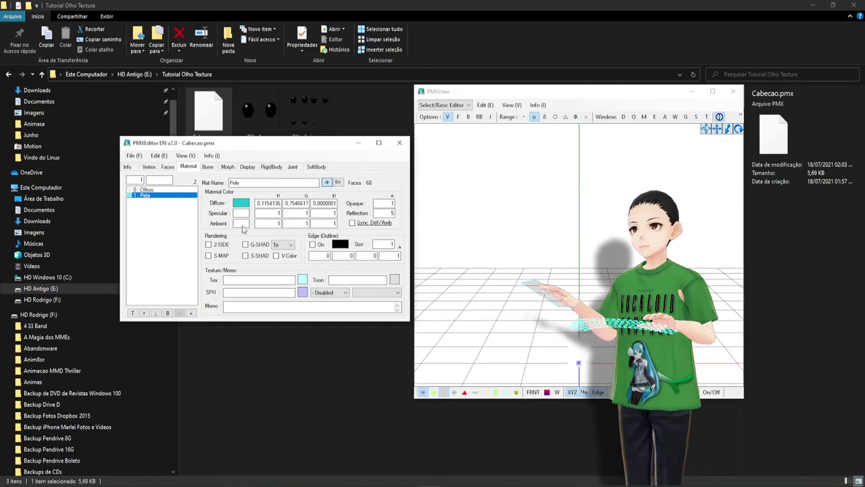
left_click(242, 225)
left_click(378, 254)
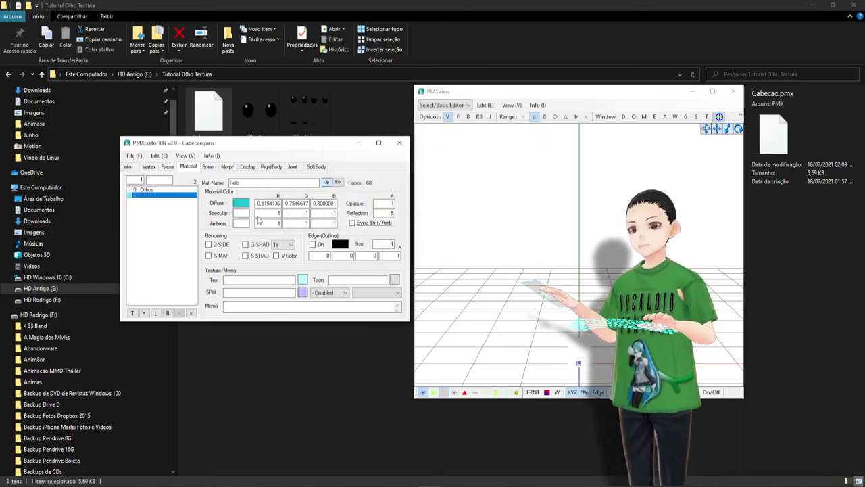
left_click(241, 202)
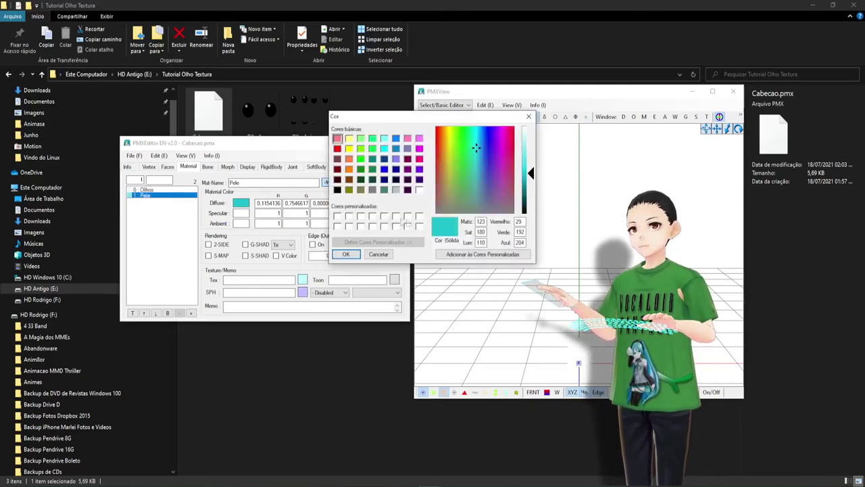
left_click(345, 254)
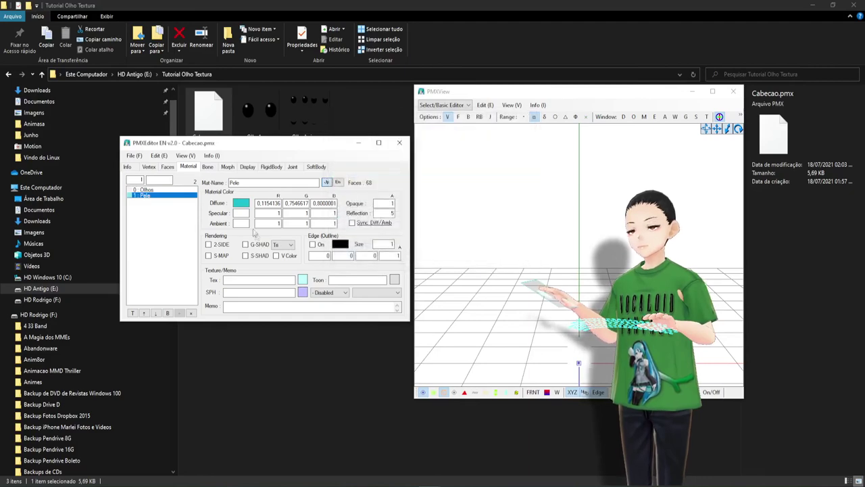
left_click(240, 225)
left_click(337, 216)
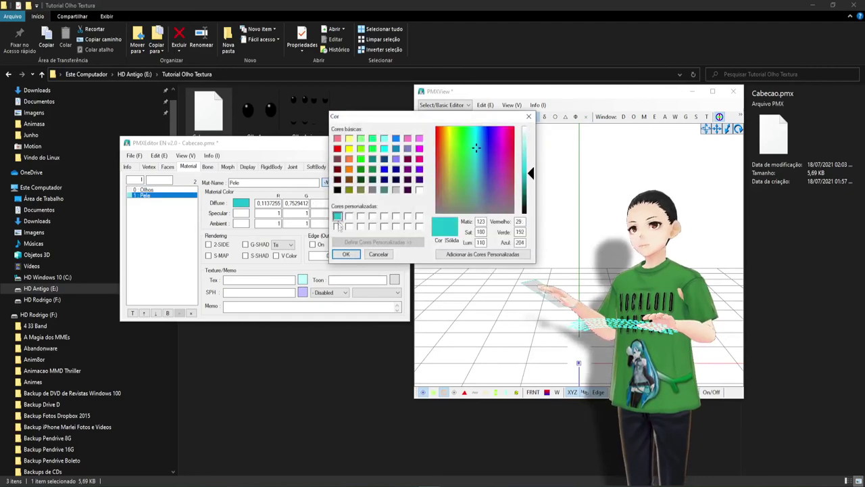
left_click(344, 255)
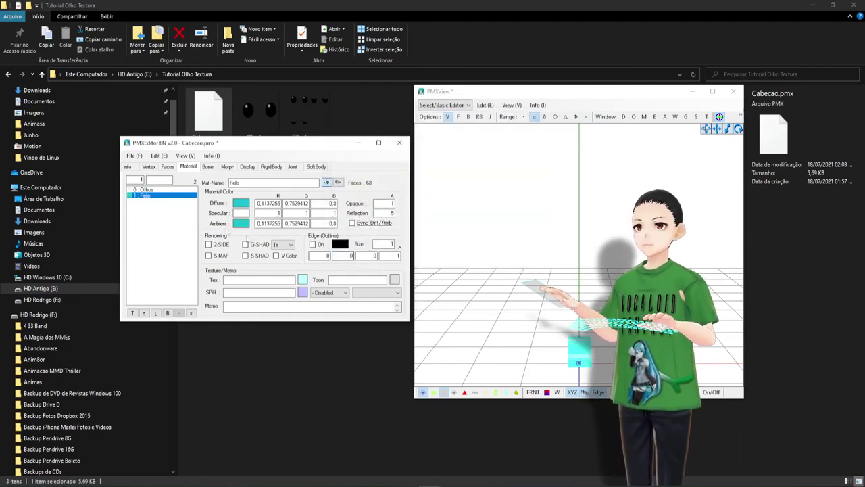
Check the Olhos material's texture name against the file name of Olho1.png in the Tutorial Olho Textura folder.
left_click(173, 190)
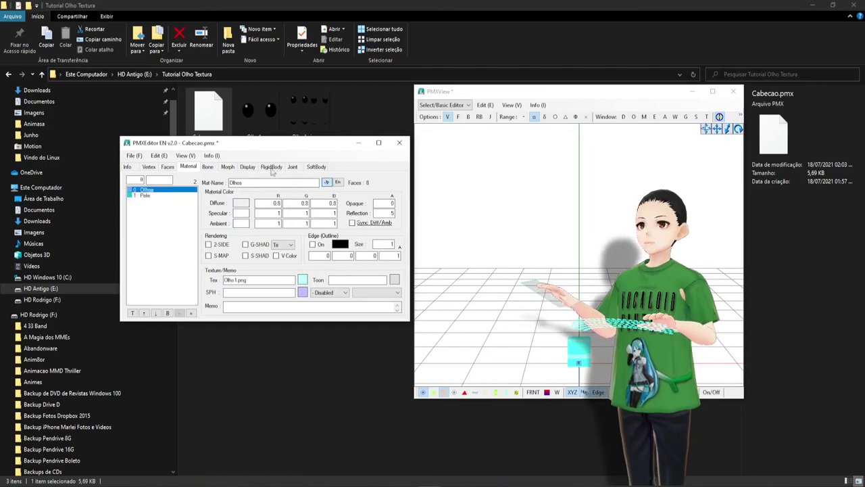
left_click_drag(281, 146, 285, 177)
left_click(256, 138)
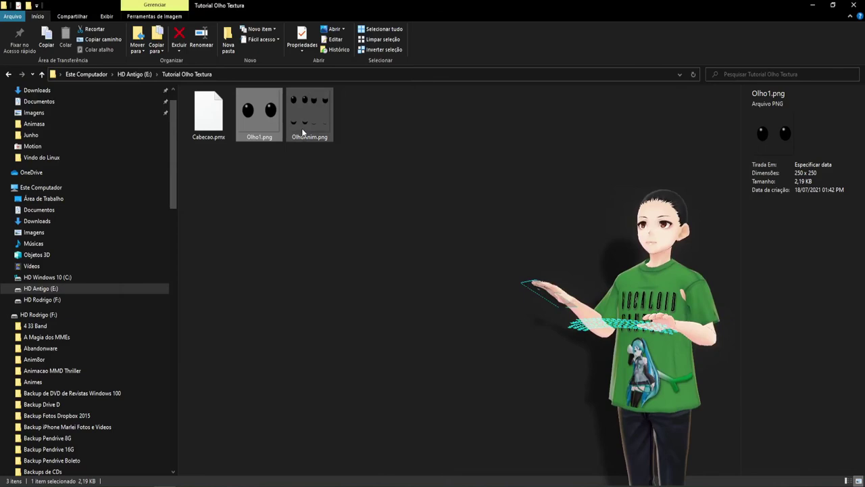
key("F2")
key("ctrl+a")
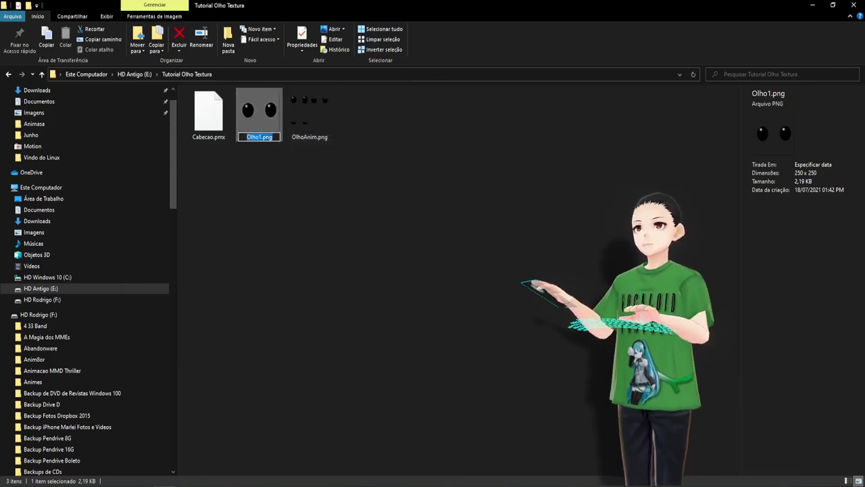
mouse_move(407, 468)
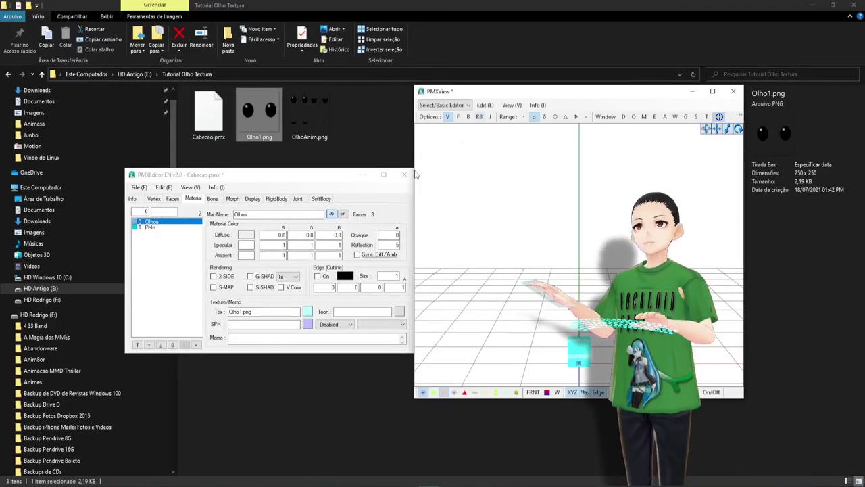
Set the Olhos material's Opaque value to 1 so the eye texture shows on the head.
double_click(396, 235)
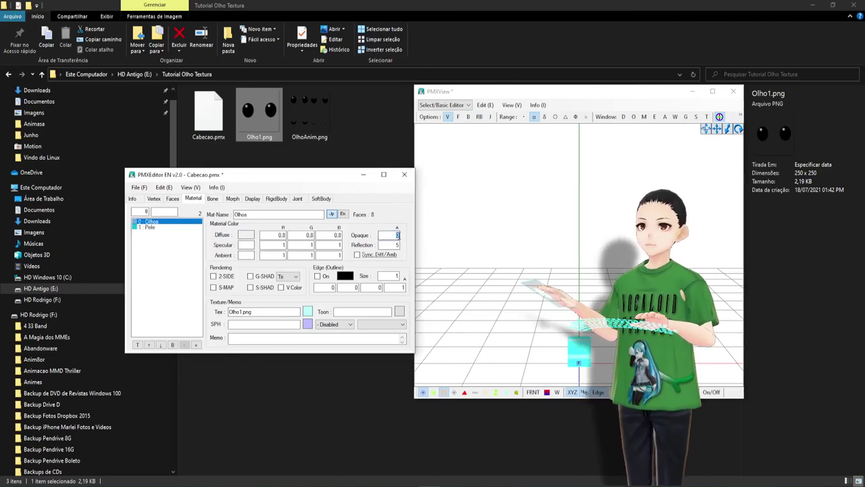
type("1")
left_click_drag(288, 179, 294, 127)
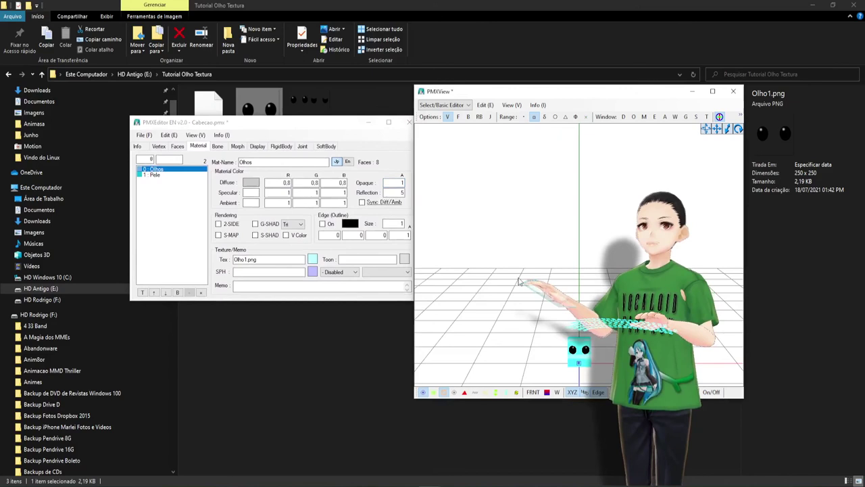
scroll(536, 331, "up", 2)
middle_click_drag(537, 331, 520, 284)
right_click_drag(519, 285, 521, 287)
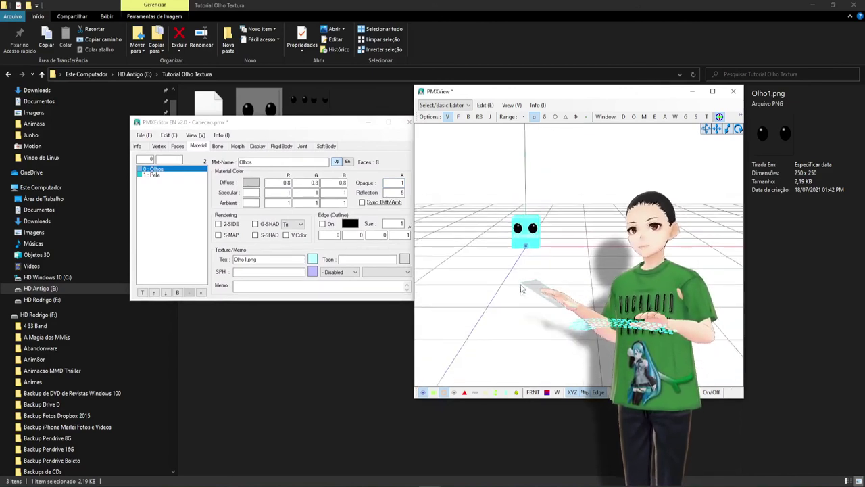
Select all of the head's vertices and scale the head up uniformly with the Object Editor.
left_click_drag(491, 189, 554, 260)
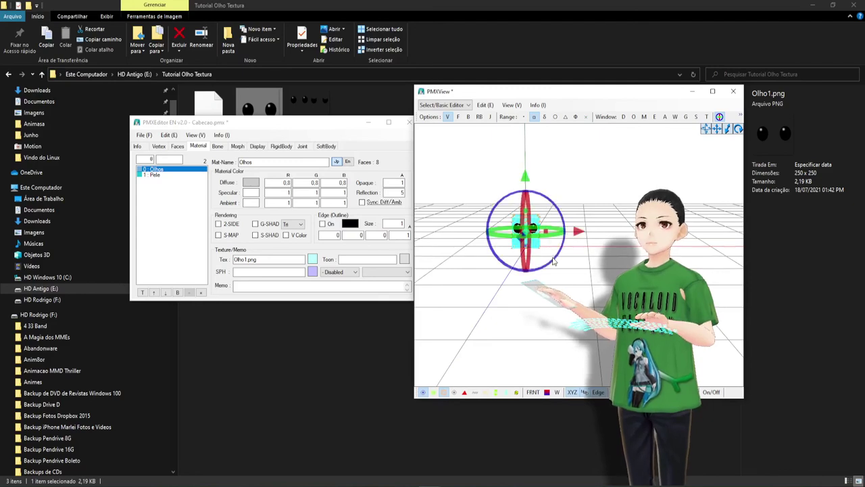
left_click(654, 117)
left_click(604, 189)
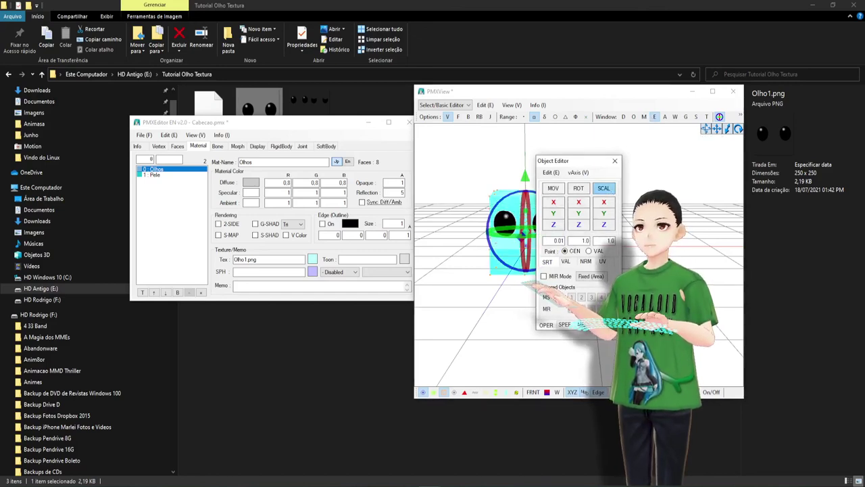
left_click_drag(604, 189, 635, 189)
key("ctrl+z")
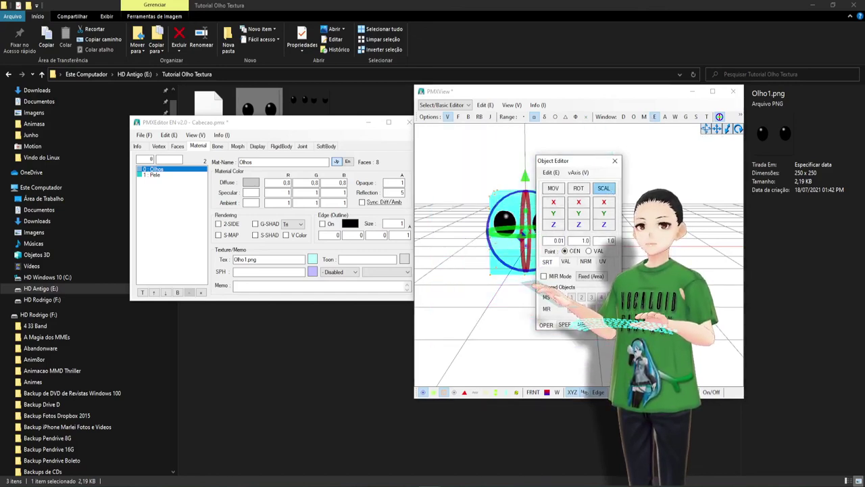
key("ctrl+y")
left_click_drag(568, 160, 255, 221)
left_click(303, 225)
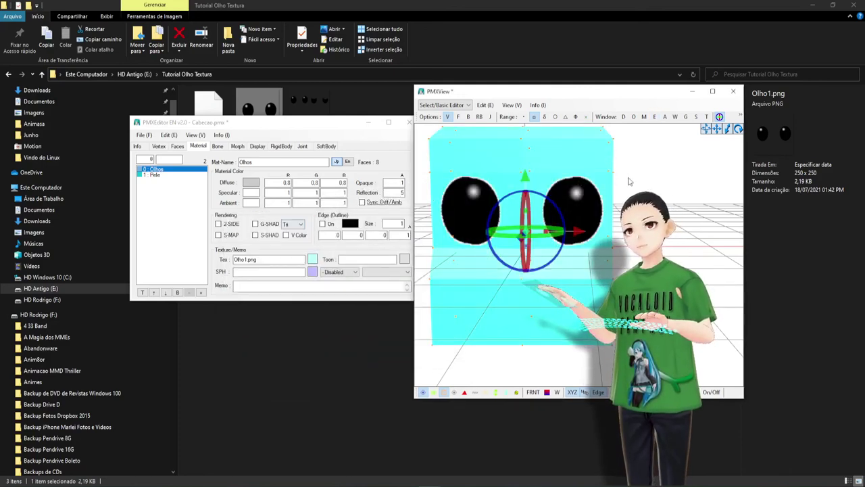
Move the enlarged head upward along the vertical axis relative to the ground grid.
scroll(629, 180, "down", 5)
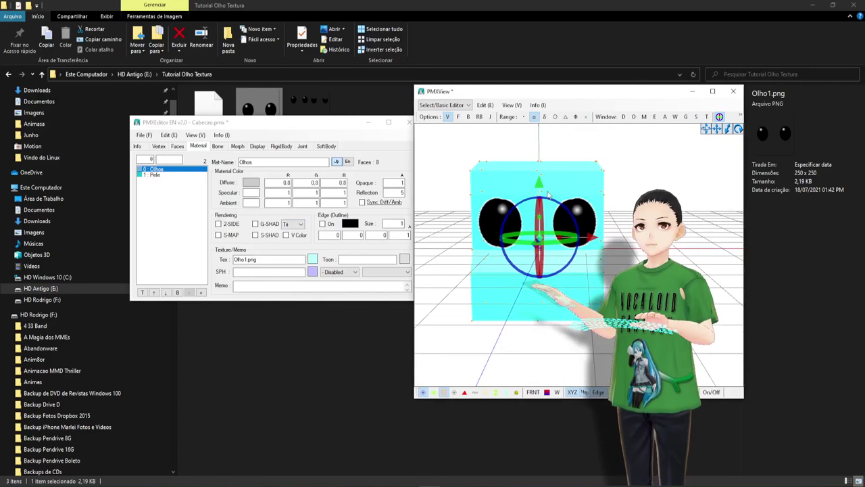
left_click_drag(547, 195, 545, 140)
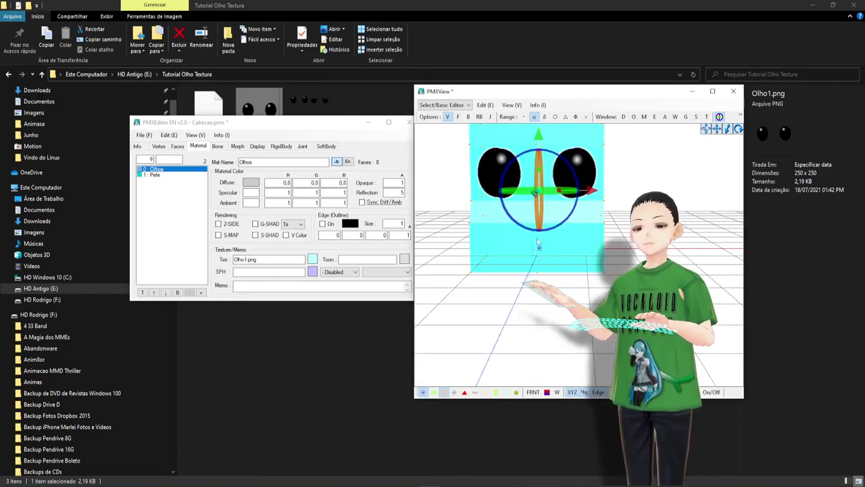
scroll(531, 297, "down", 1)
middle_click_drag(525, 311, 505, 305)
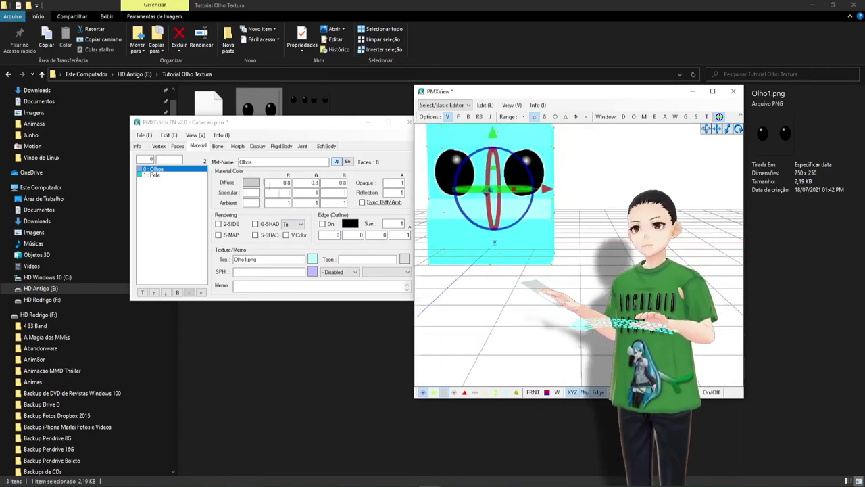
Save the model as Cabecao.pmx in the Tutorial Olho Textura folder, replacing the existing file.
left_click(144, 135)
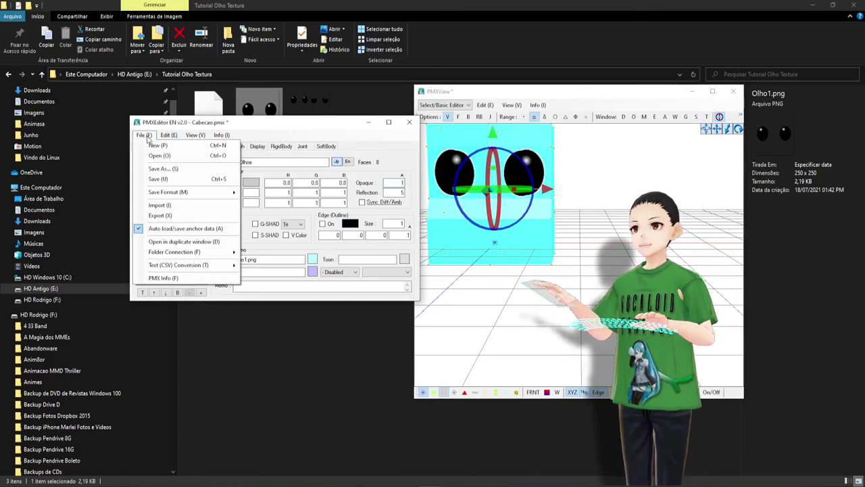
left_click(166, 178)
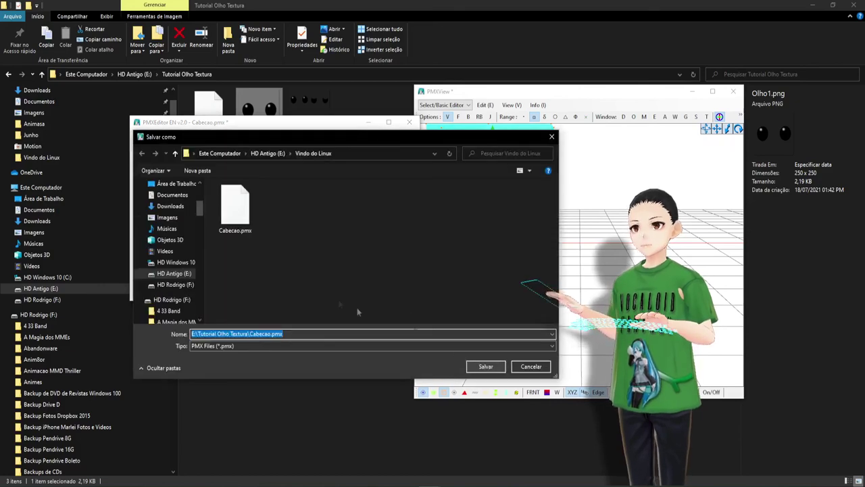
left_click(481, 368)
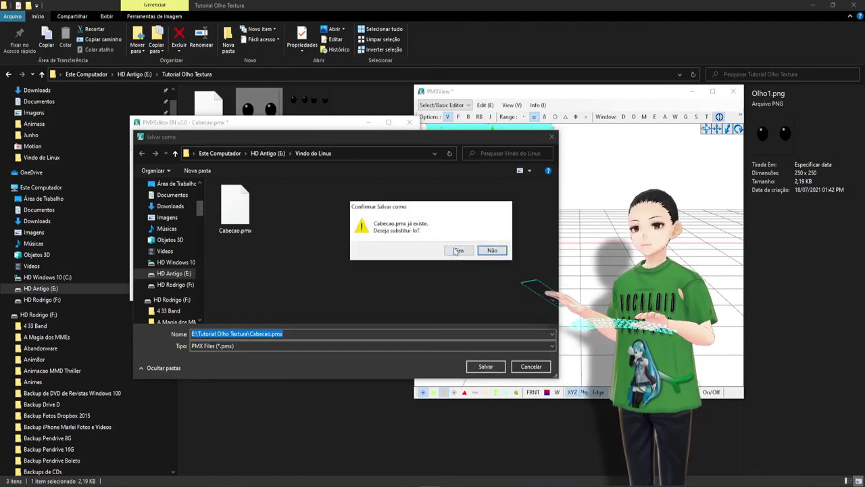
left_click(456, 250)
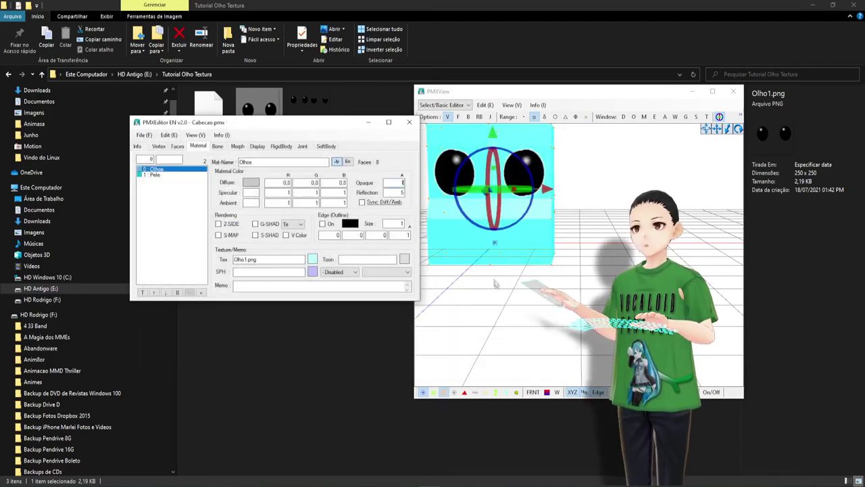
Show the Refine/Masking window beside the model view and hide the Pele material, leaving only Olhos displayed.
left_click(665, 119)
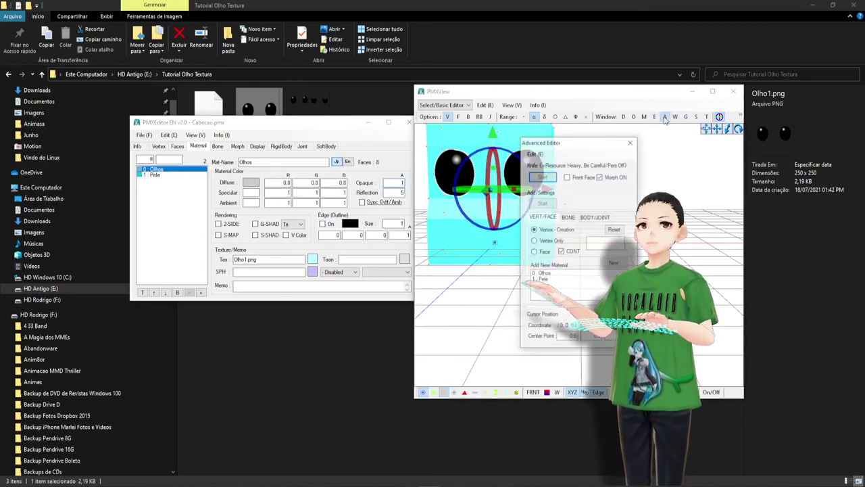
left_click(633, 139)
left_click(644, 118)
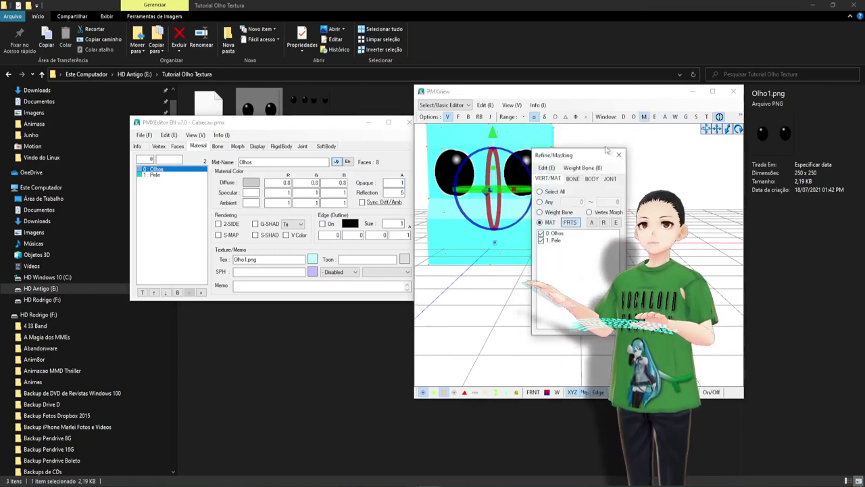
left_click_drag(590, 155, 224, 163)
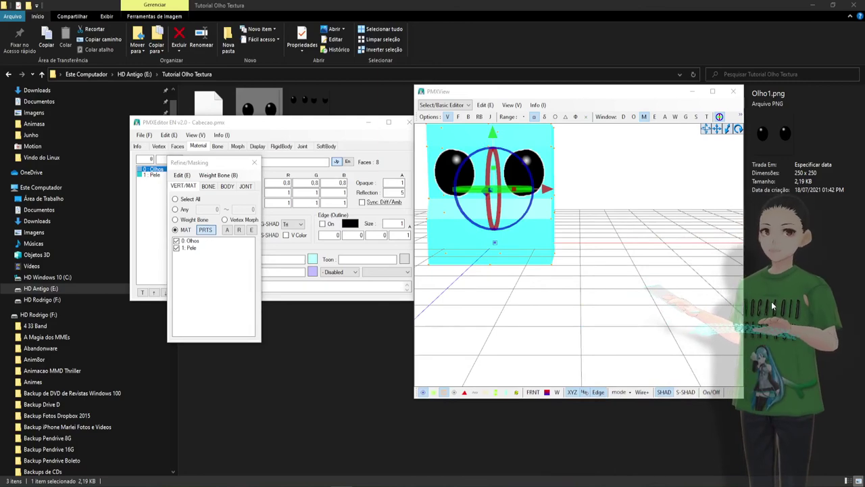
left_click_drag(503, 96, 425, 106)
left_click_drag(142, 175, 254, 133)
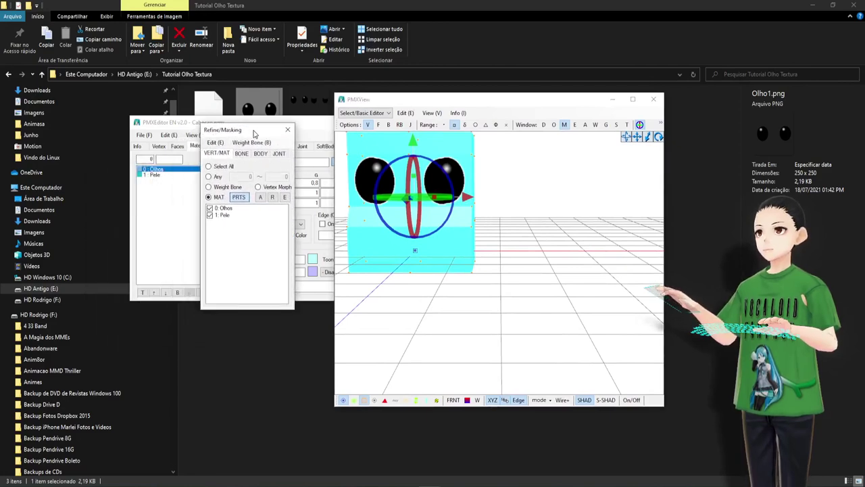
left_click(210, 216)
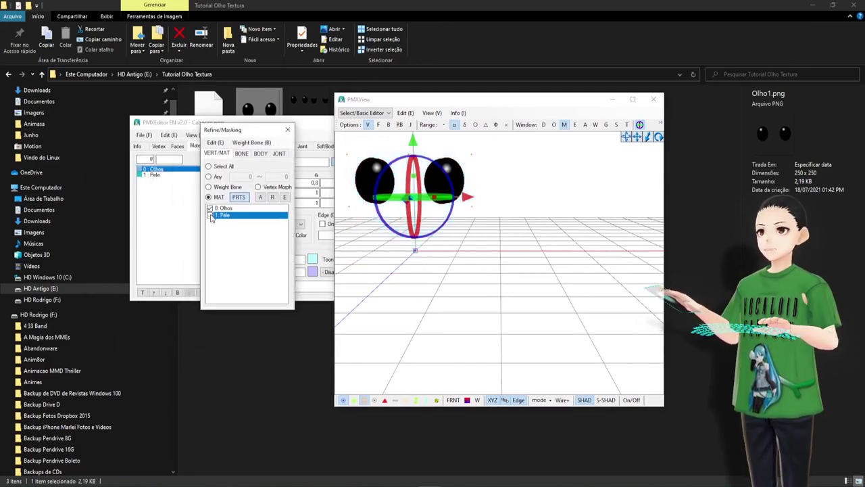
middle_click_drag(521, 260, 537, 283)
mouse_move(549, 291)
right_mouse_down()
mouse_move(518, 293)
mouse_move(525, 303)
mouse_move(544, 298)
right_mouse_up()
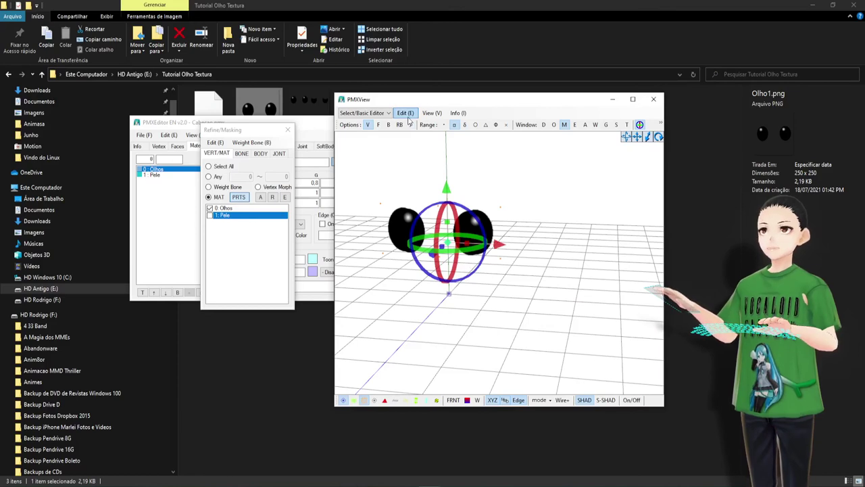
Toggle the Olhos material off and on again, and box-select all of the eye vertices.
left_click(242, 208)
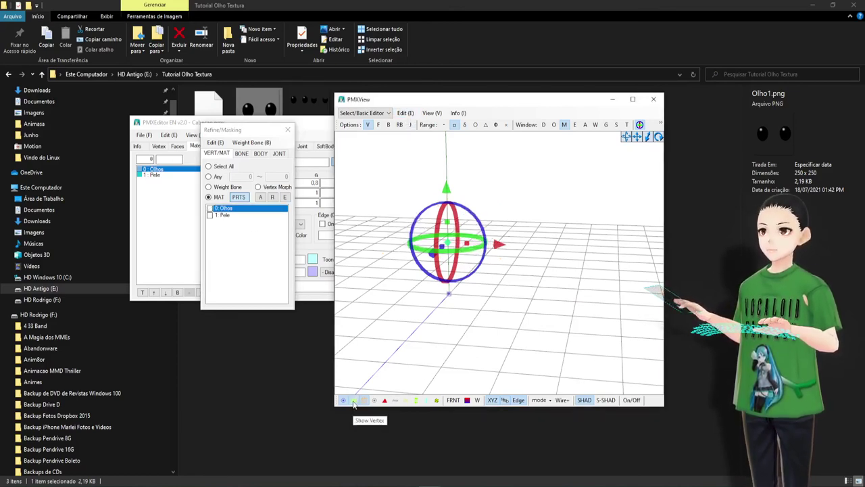
left_click(211, 208)
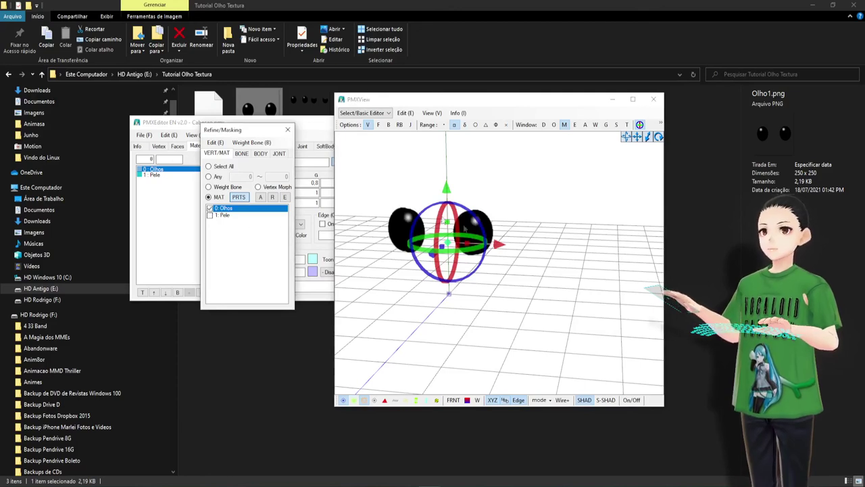
left_click_drag(544, 308, 364, 167)
Start the UV Morph Editor for the selected Olhos vertices and load the OlhoAnim.png texture.
left_click(405, 113)
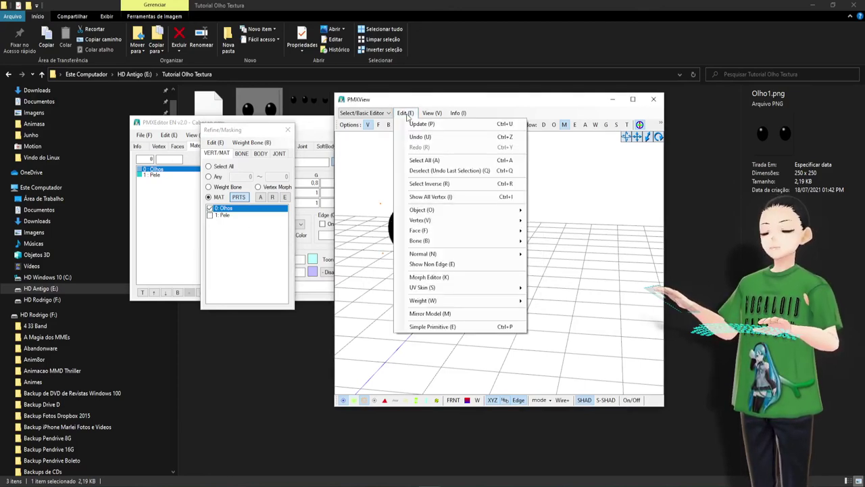
mouse_move(446, 217)
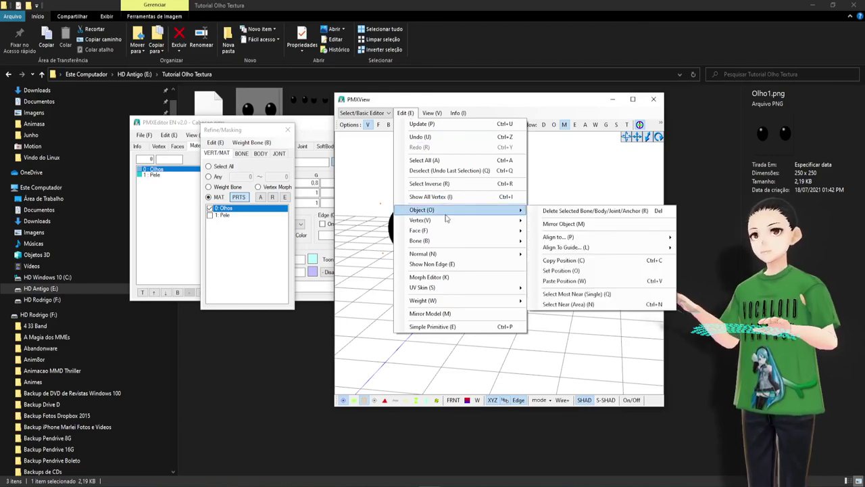
mouse_move(459, 233)
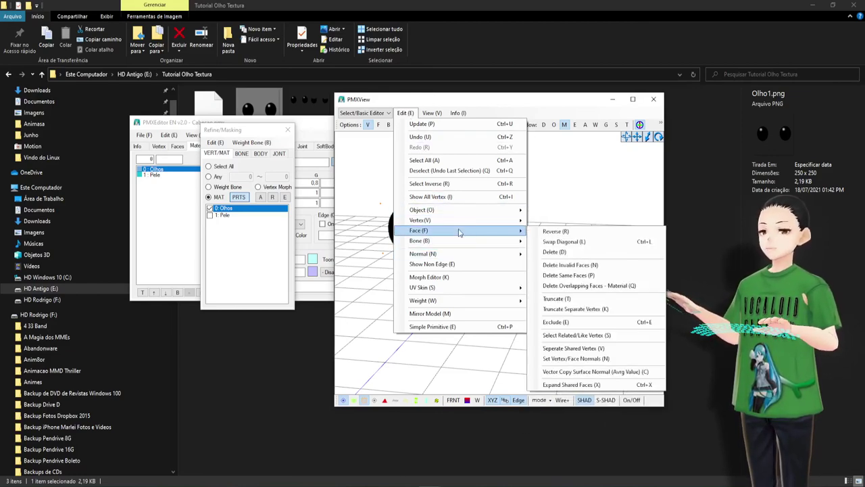
mouse_move(461, 291)
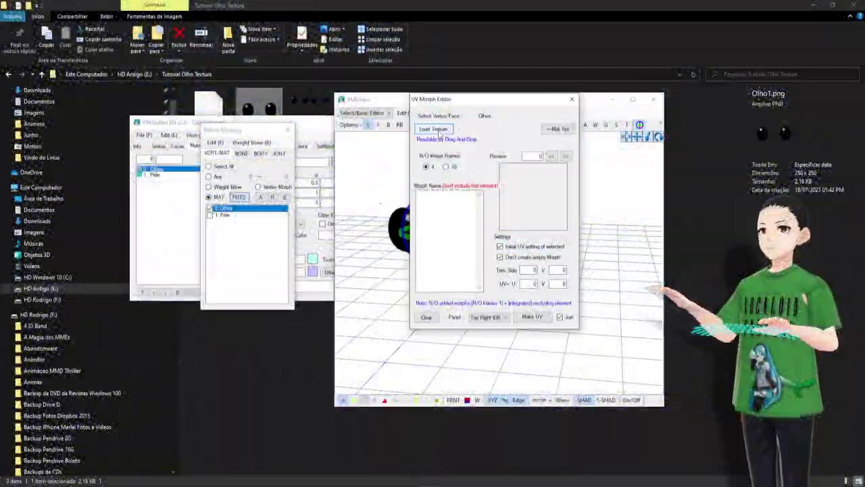
left_click(436, 129)
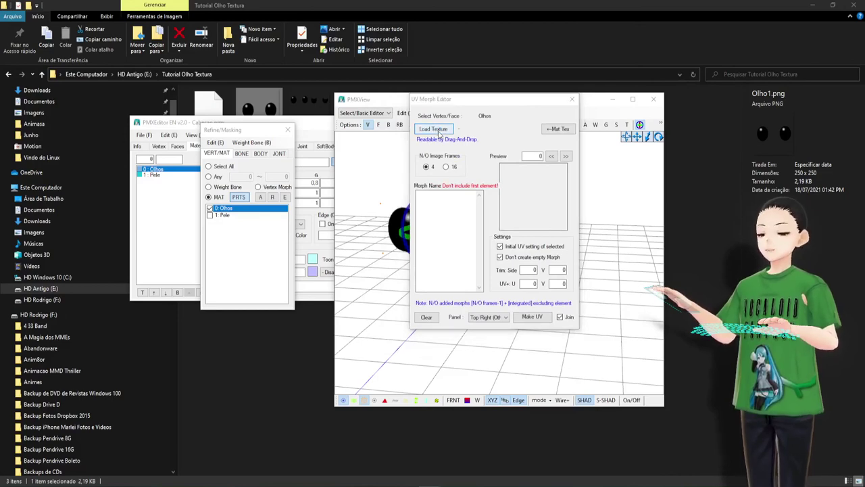
left_click(693, 195)
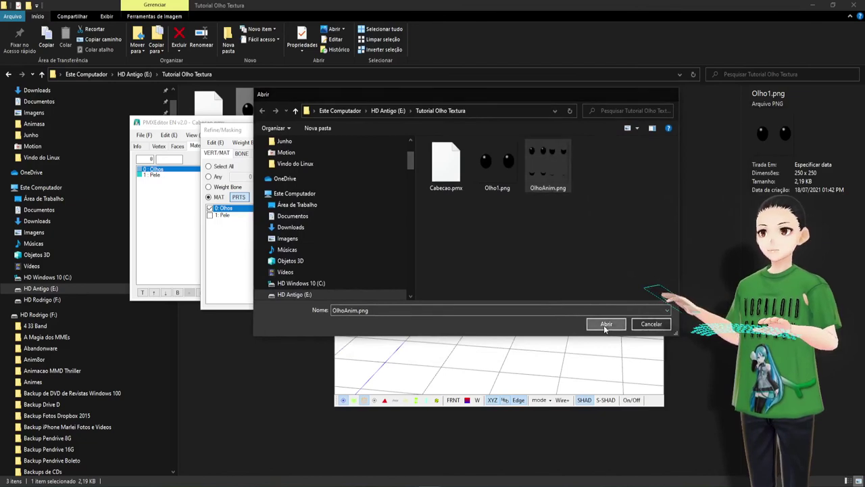
left_click(606, 325)
Preview the OlhoAnim.png frames forward and back in the UV Morph Editor, ending on frame 0.
left_click(563, 160)
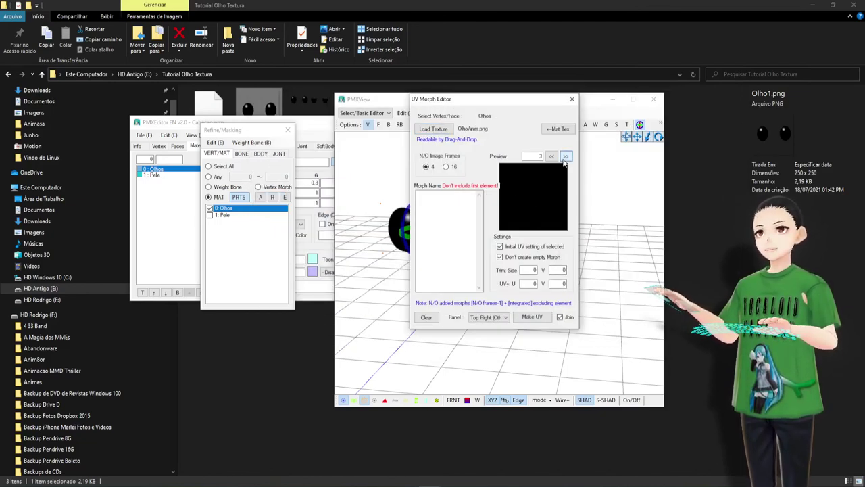
left_click(566, 157)
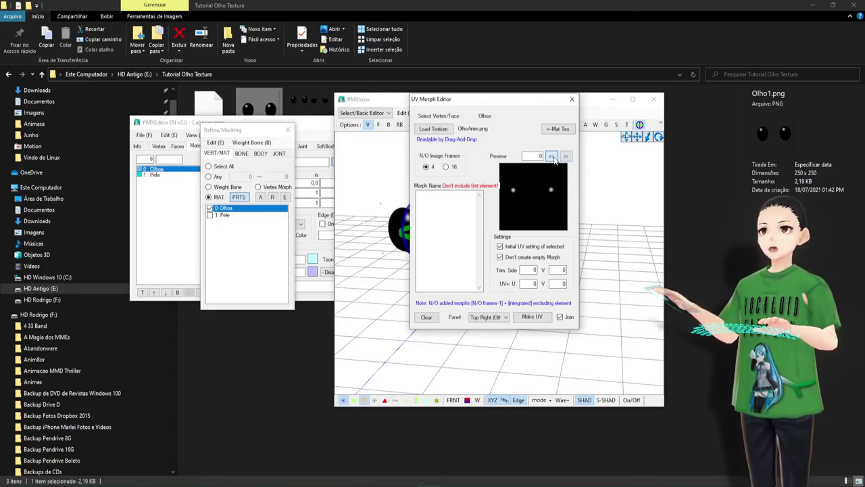
left_click(565, 156)
left_click(566, 157)
left_click(551, 156)
left_click(552, 156)
left_click(552, 156)
List Olho1, Olho2 and Olho3 as the morph names, one per line.
left_click(429, 199)
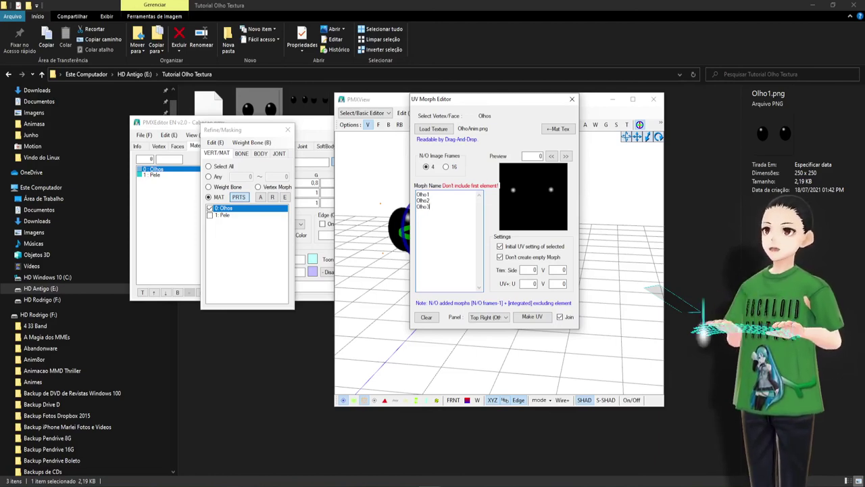
Assign the morphs to the Top Left (Eye) panel, generate the UV morphs, and close the UV Morph Editor.
left_click(496, 317)
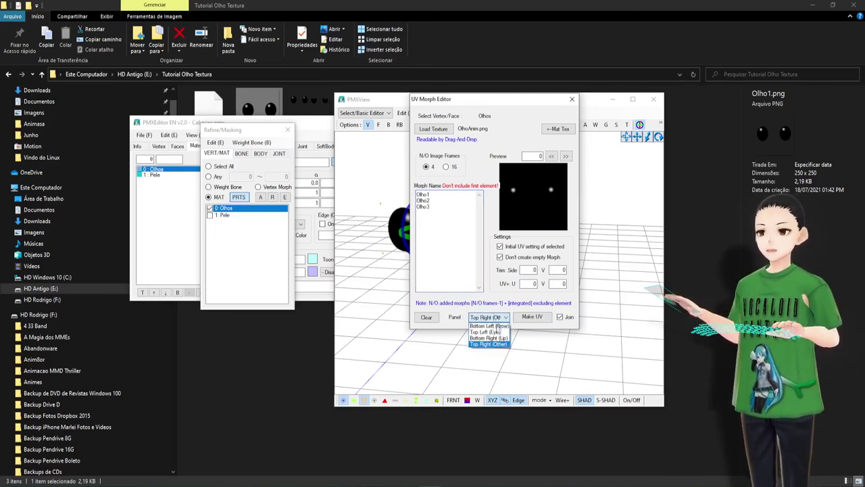
left_click(498, 334)
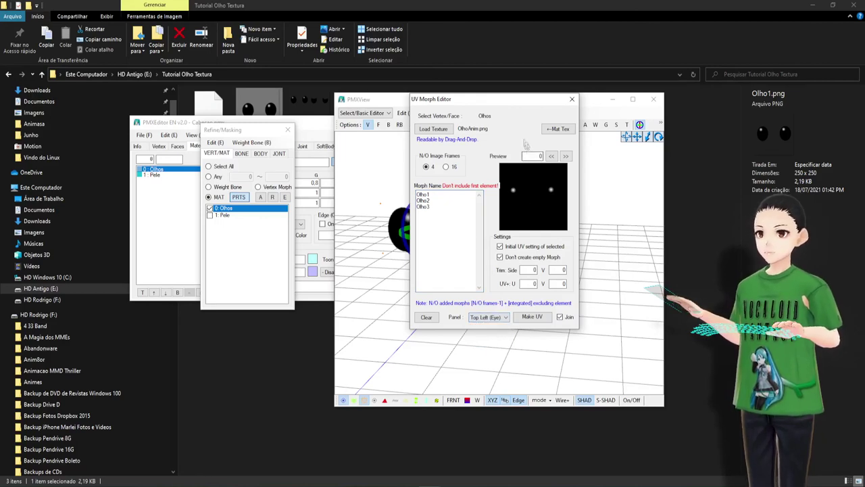
left_click(529, 317)
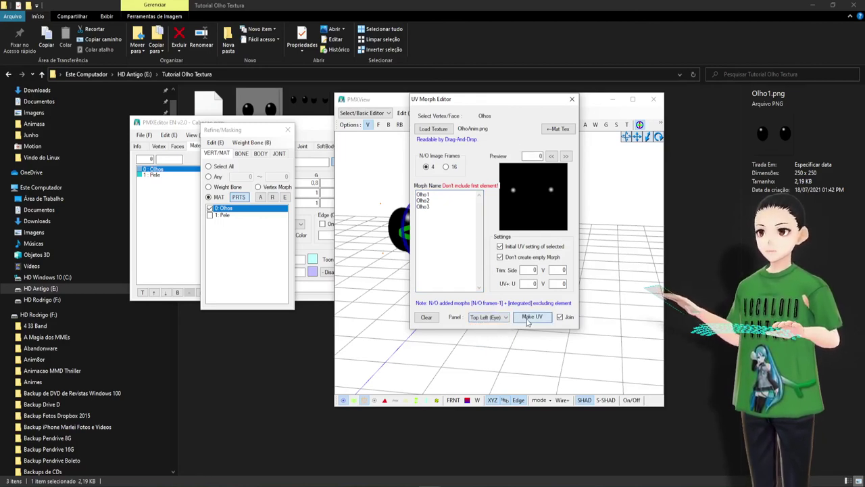
left_click(436, 274)
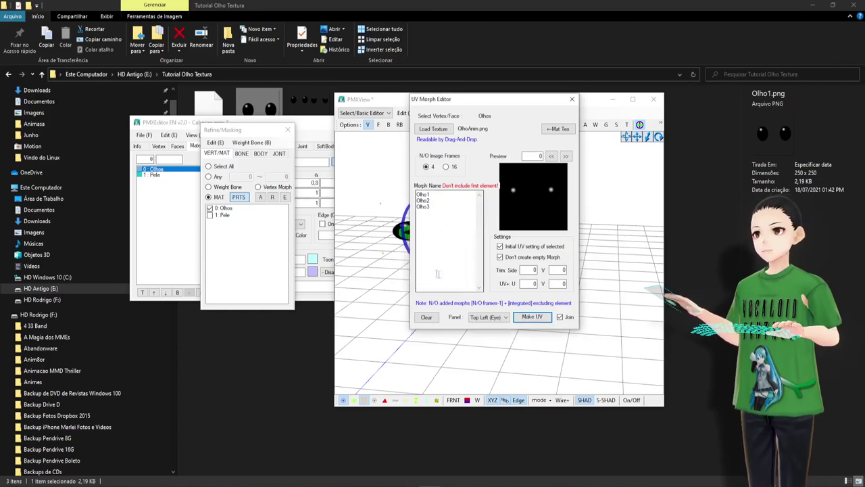
left_click(310, 129)
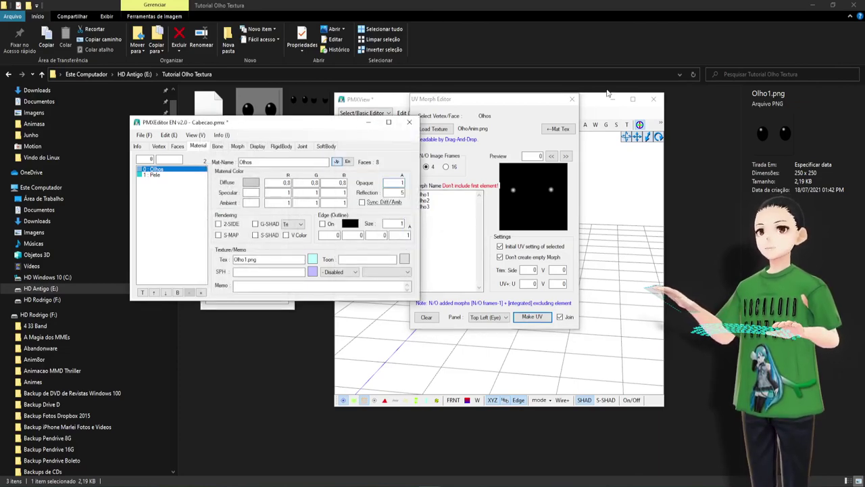
left_click(571, 99)
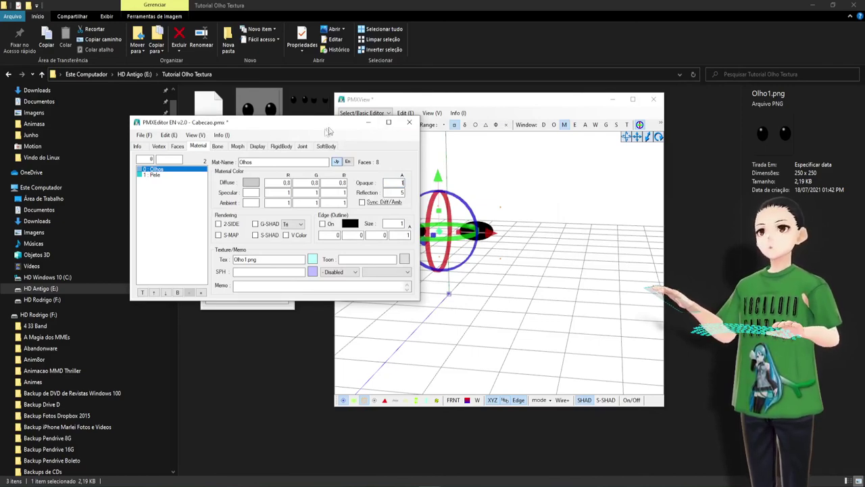
Review the generated morphs in the model's morph list, from Olho1 through UVSkinFlip.
left_click_drag(329, 127, 313, 150)
left_click(437, 114)
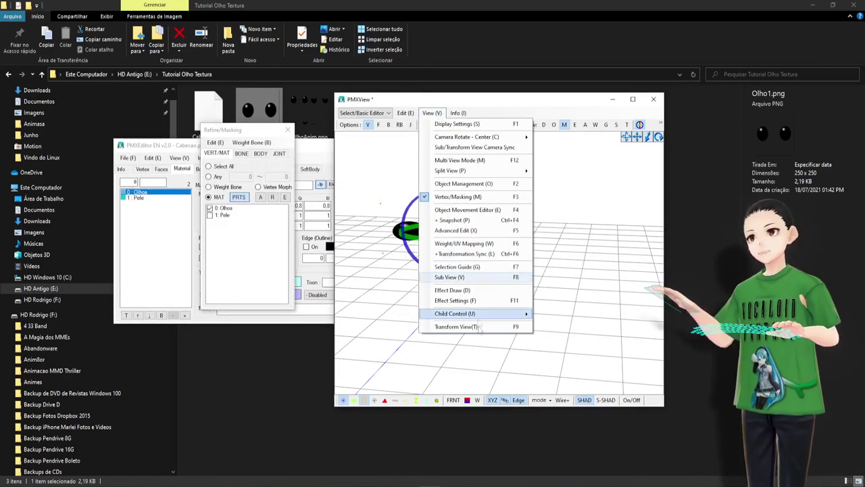
left_click(321, 149)
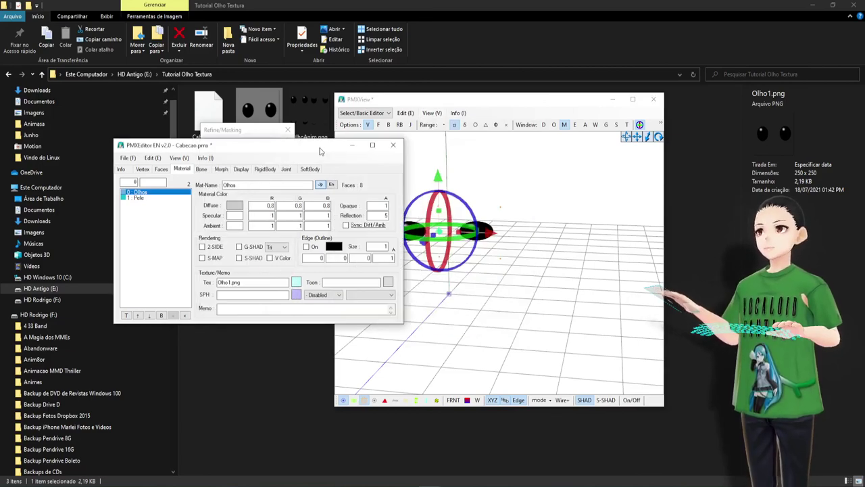
left_click(224, 170)
left_click(223, 170)
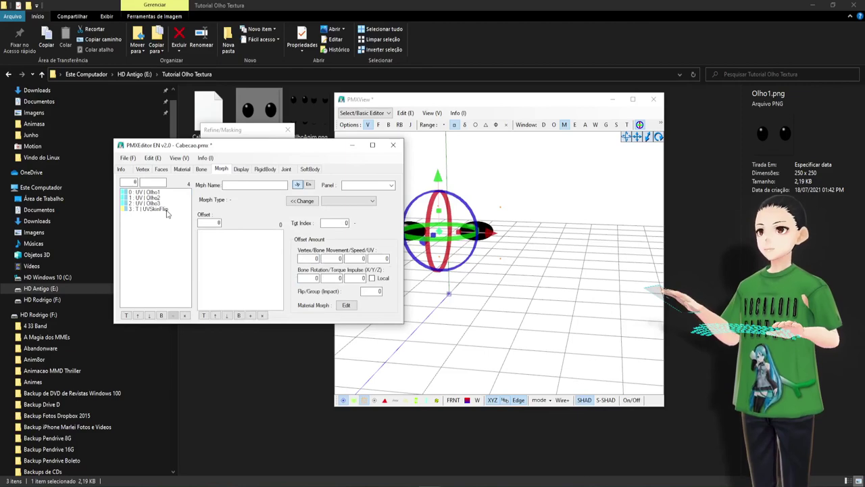
left_click(148, 192)
left_click(162, 209)
Test the UVSkinFlip morph's change amount in TransformView, return it to 0, and close the preview.
left_click(428, 113)
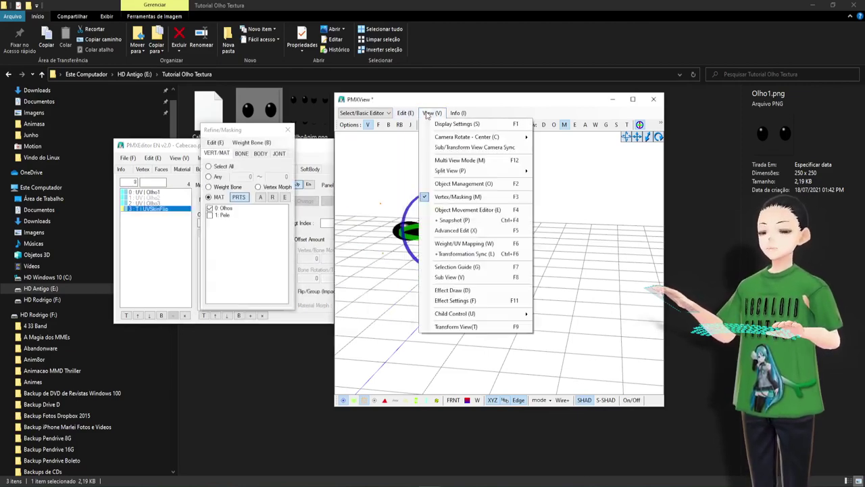
left_click(467, 326)
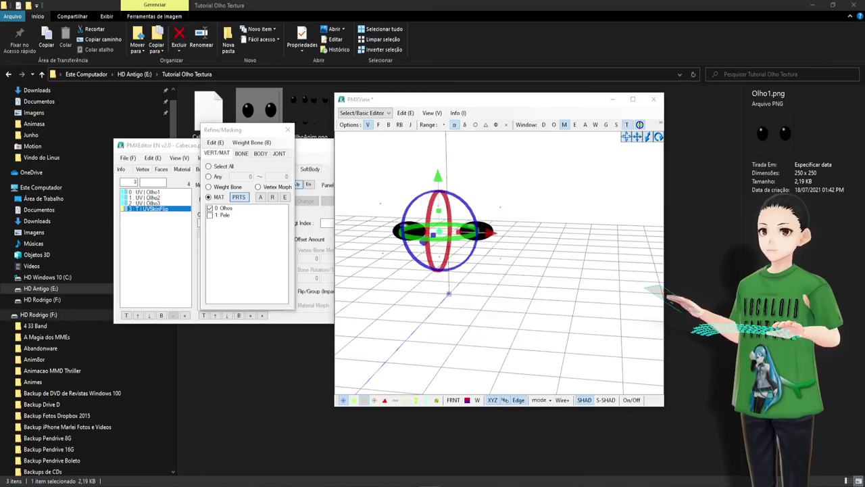
left_click_drag(499, 107, 459, 79)
left_click(551, 309)
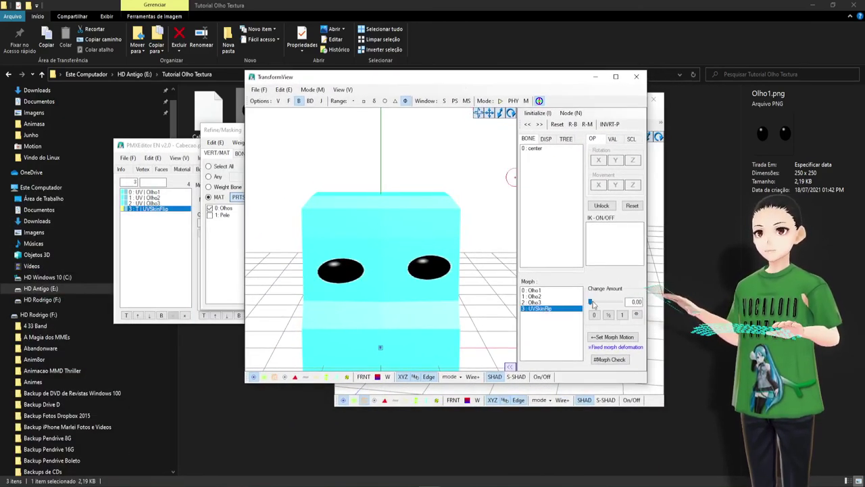
mouse_move(591, 302)
left_mouse_down()
mouse_move(623, 303)
mouse_move(566, 307)
mouse_move(615, 308)
mouse_move(576, 307)
left_mouse_up()
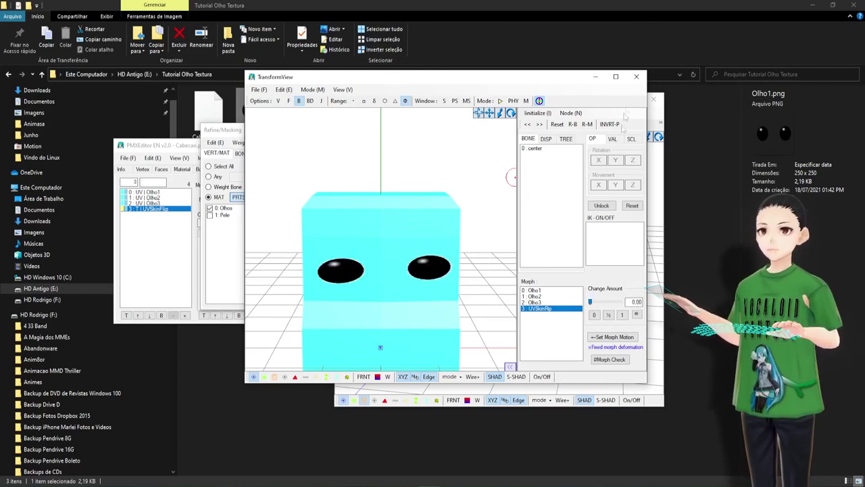
left_click(636, 76)
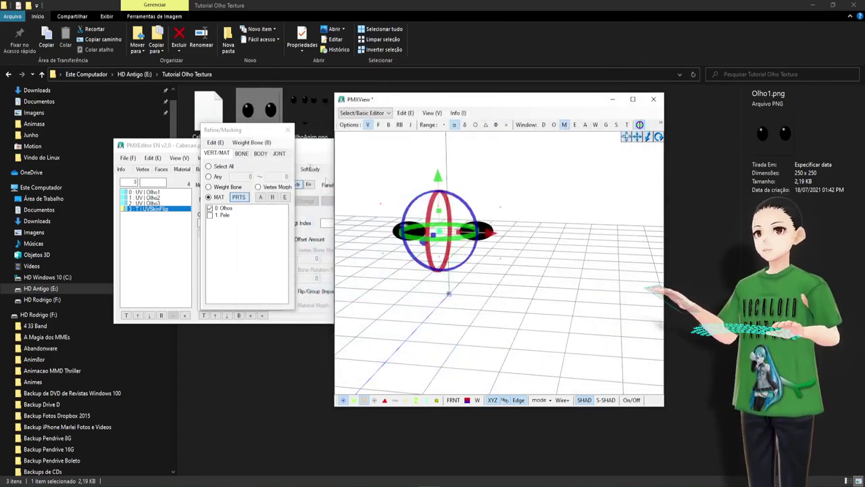
Return to the model's material settings and save the changes to Cabecao.pmx.
left_click(172, 154)
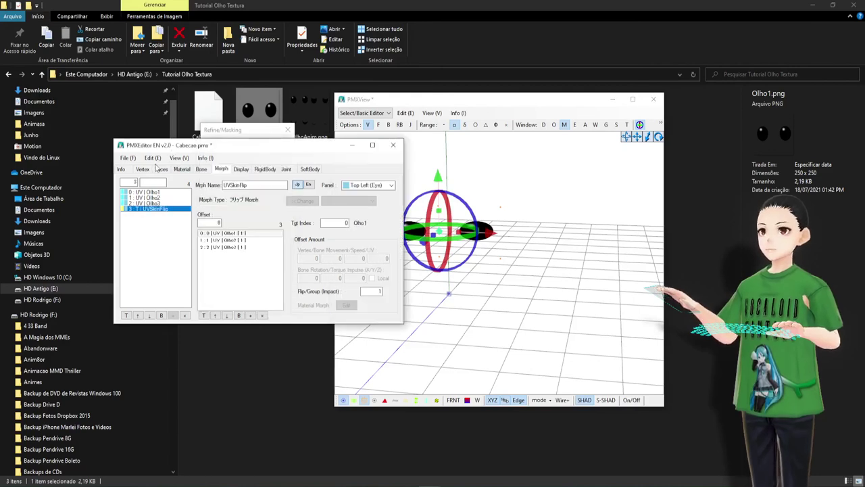
left_click(200, 169)
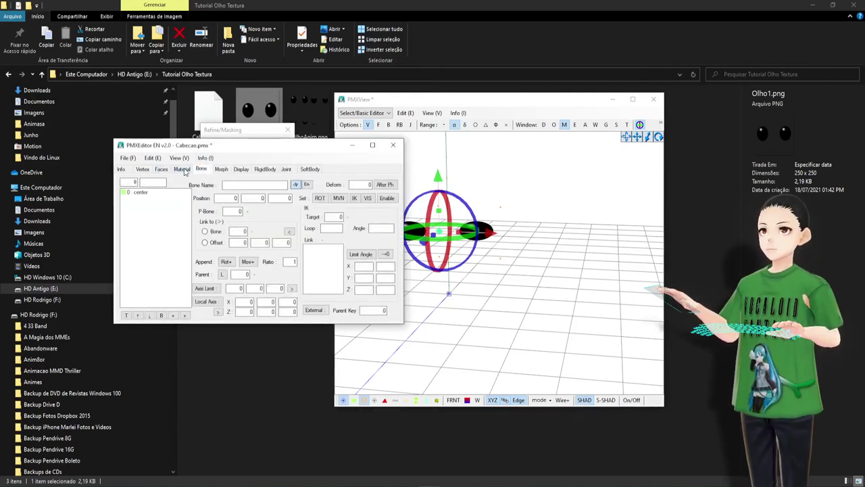
left_click(181, 169)
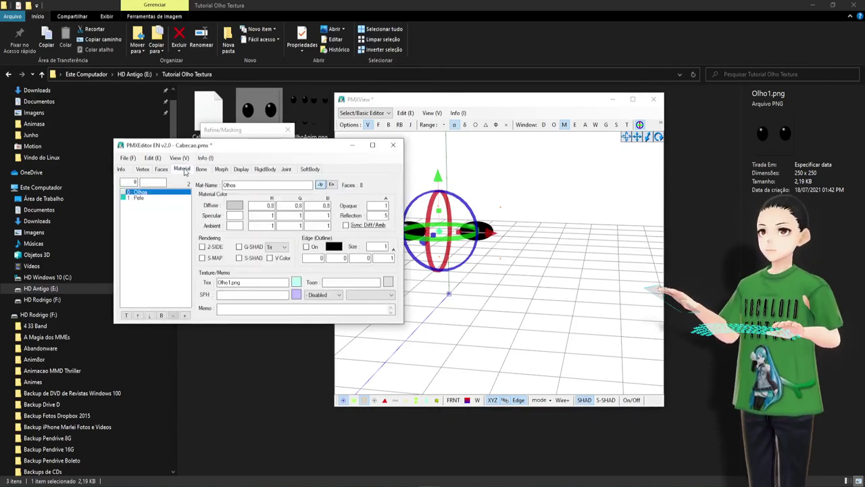
left_click(127, 158)
left_click(156, 202)
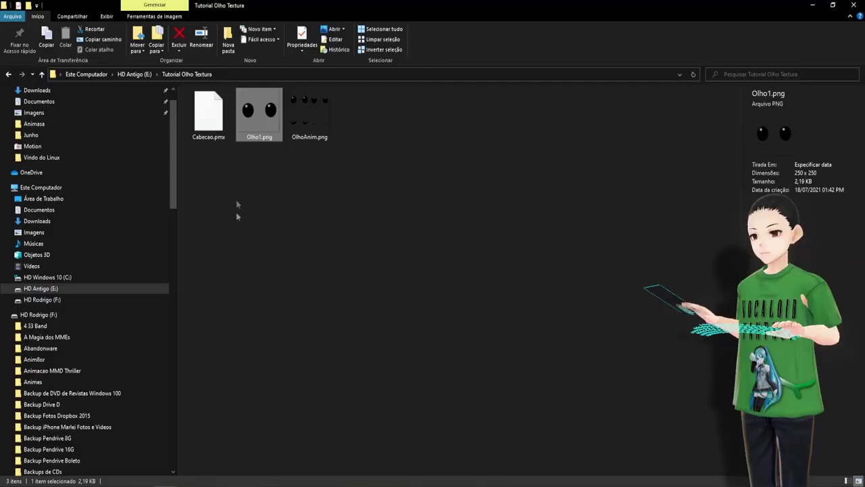
Preview the eye morph on the loaded head model by varying its amount and returning it to 0.
key("Left")
mouse_move(430, 271)
left_mouse_down()
mouse_move(441, 278)
mouse_move(456, 486)
mouse_move(444, 271)
left_mouse_up()
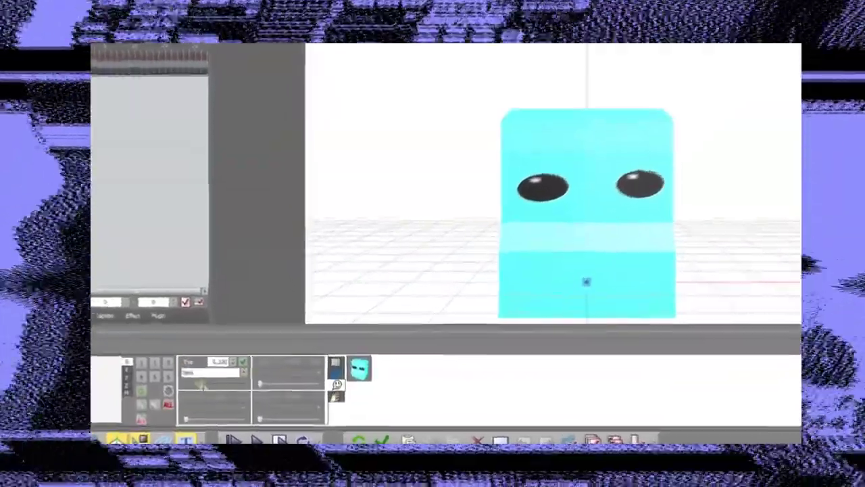
left_click_drag(201, 385, 152, 390)
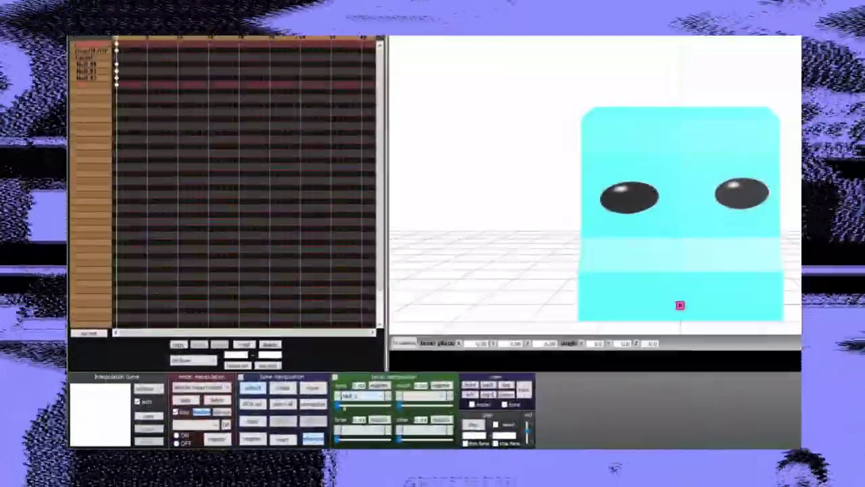
mouse_move(339, 406)
left_mouse_down()
mouse_move(367, 406)
mouse_move(337, 406)
left_mouse_up()
Register the Null_00 eye morph at 0 on frames 0 and 4.
left_click(108, 64)
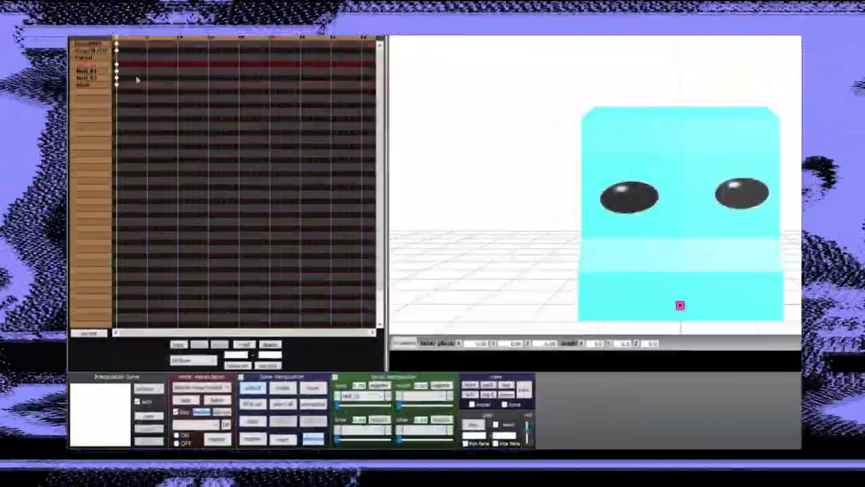
left_click(380, 386)
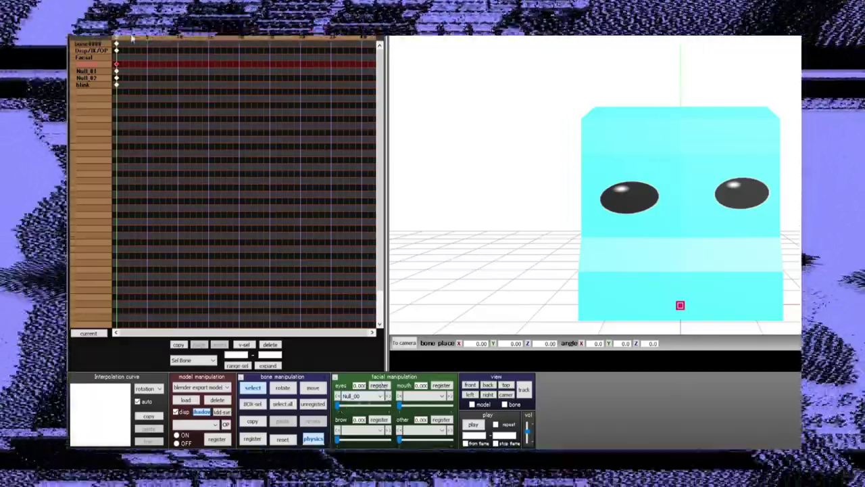
left_click(141, 39)
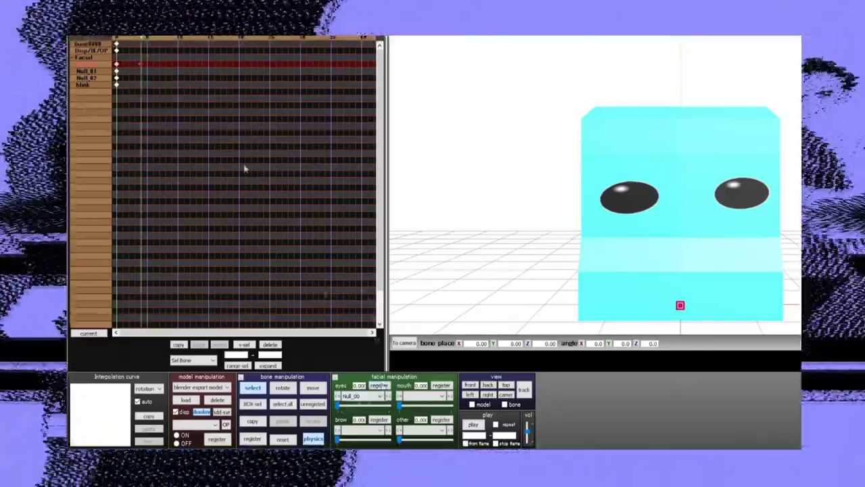
Raise the Null_00 eye morph to 1 and register it on frames 5 and 9.
left_click_drag(337, 403, 389, 404)
left_click(381, 385)
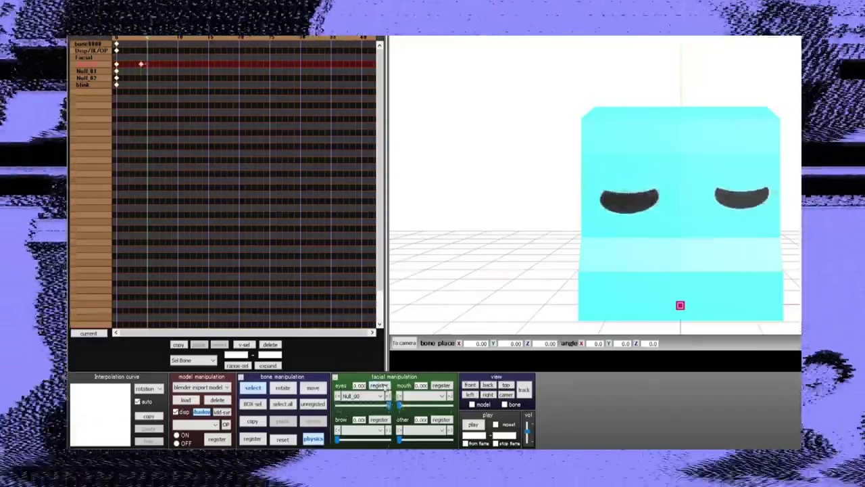
left_click(172, 39)
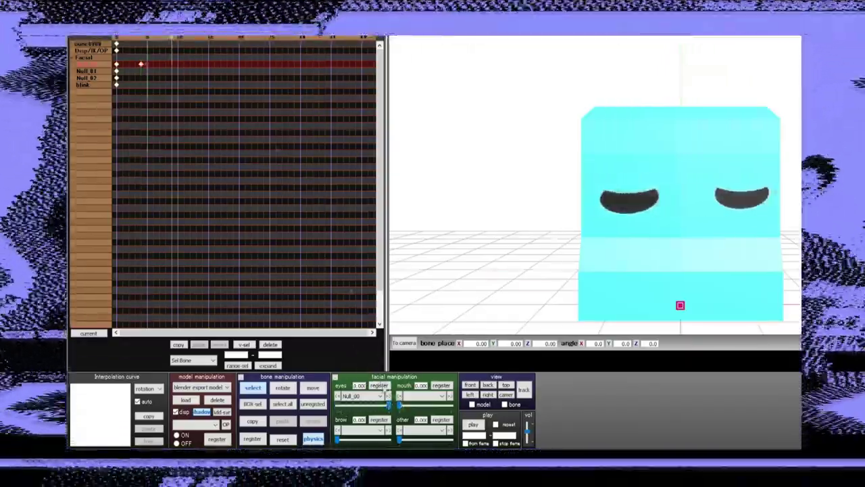
left_click(382, 386)
Register the Null_01 eye morph at 0 on frame 9 and raise its value to 1.
left_click(178, 39)
left_click(363, 397)
left_click(368, 410)
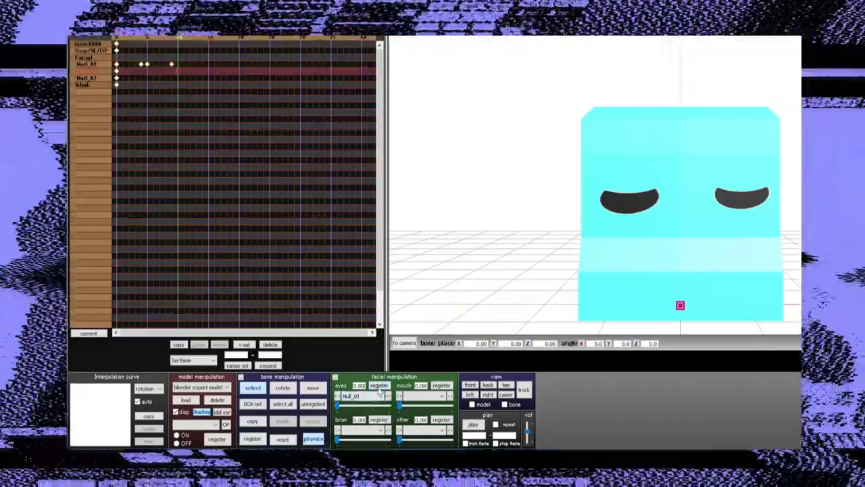
left_click(171, 39)
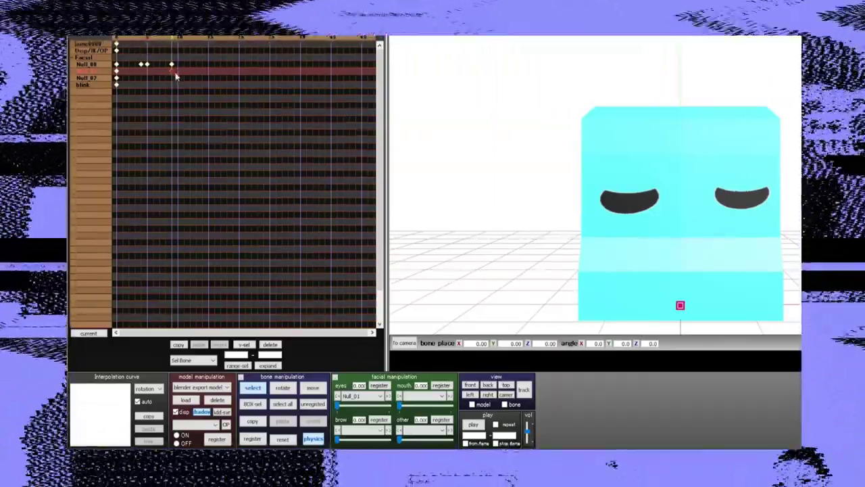
left_click_drag(337, 404, 389, 406)
Choose the Null_02 eye morph, set it to 1 on frame 10, and play the animation.
left_click(355, 396)
left_click(353, 418)
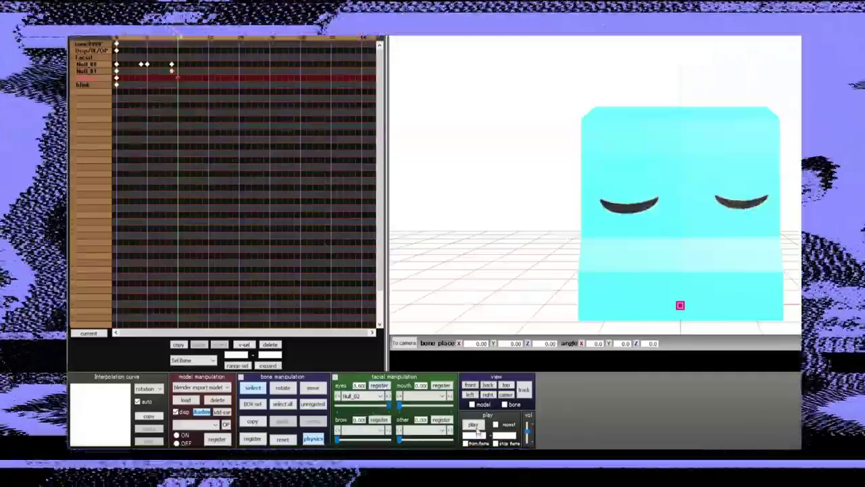
left_click(475, 426)
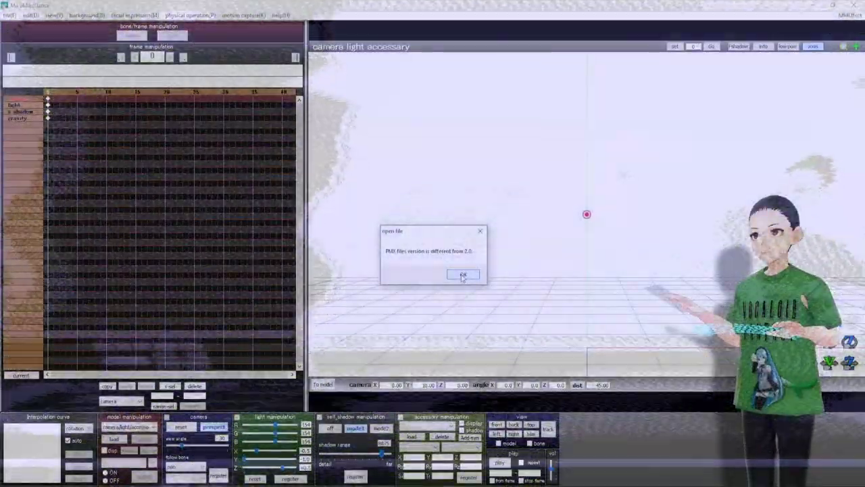
Dismiss the PMX version message, switch back to PMXEditor and PMXView, and close the Refine/Masking window.
left_click(463, 275)
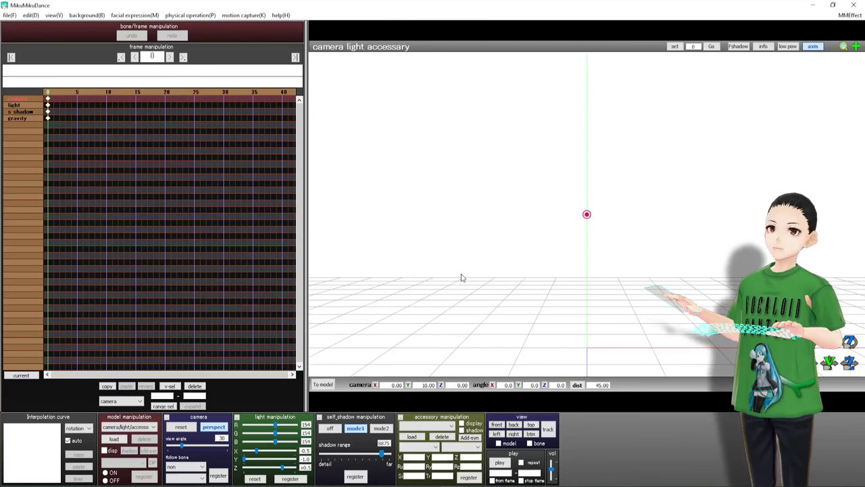
mouse_move(431, 484)
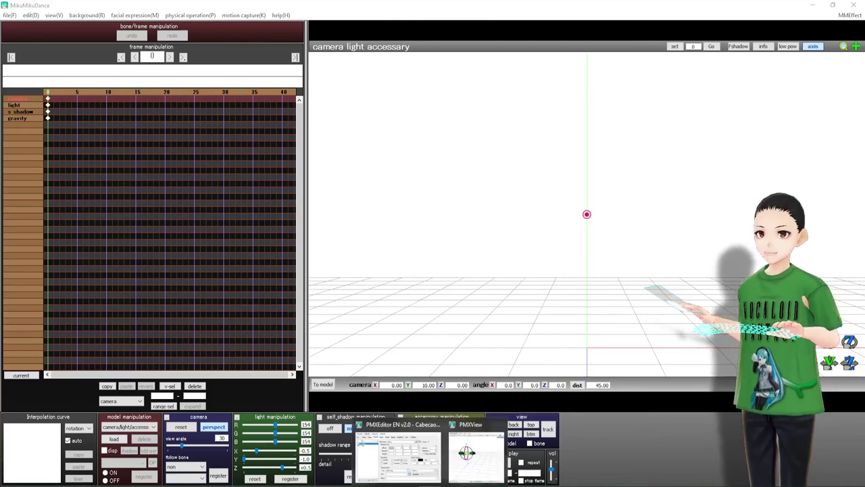
left_click(395, 454)
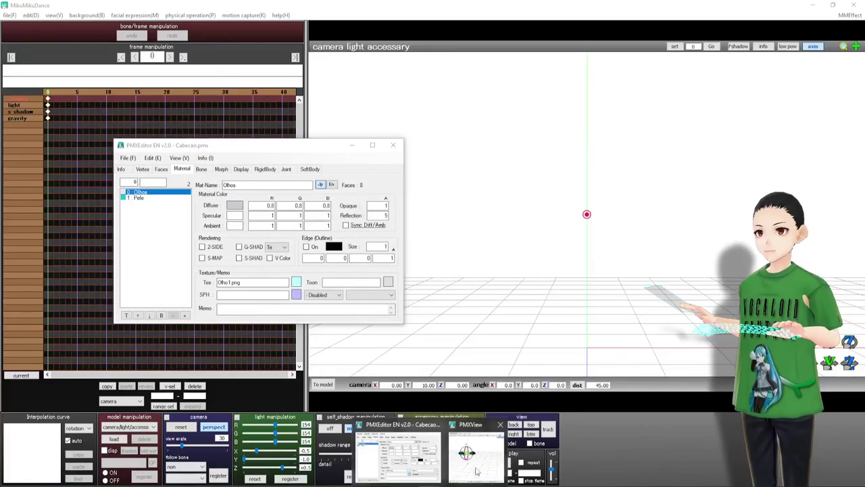
left_click(479, 465)
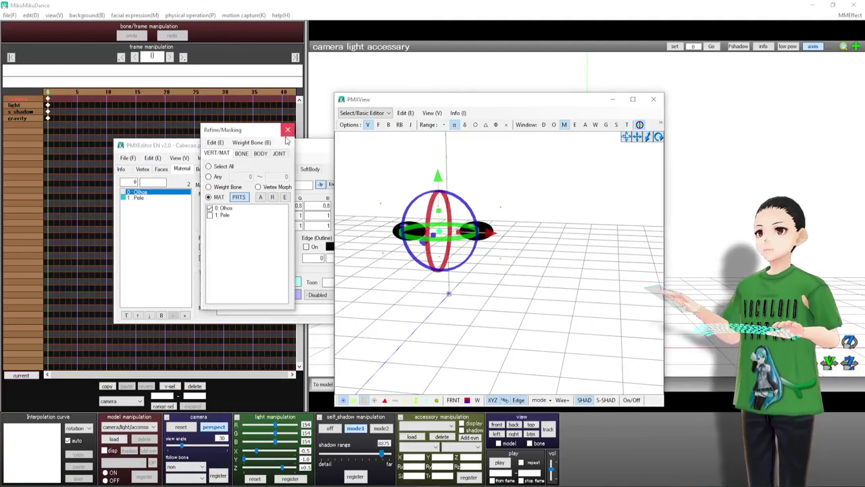
left_click(287, 131)
left_click(204, 160)
mouse_move(181, 159)
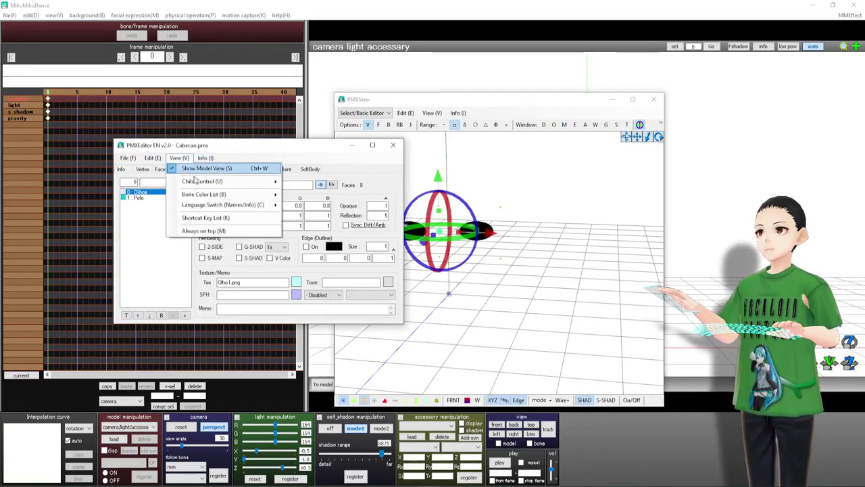
mouse_move(207, 207)
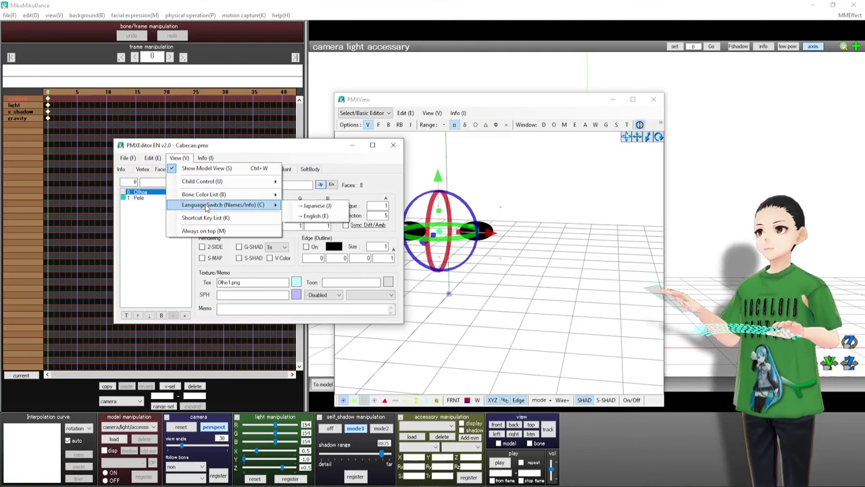
left_click(179, 157)
left_click(161, 159)
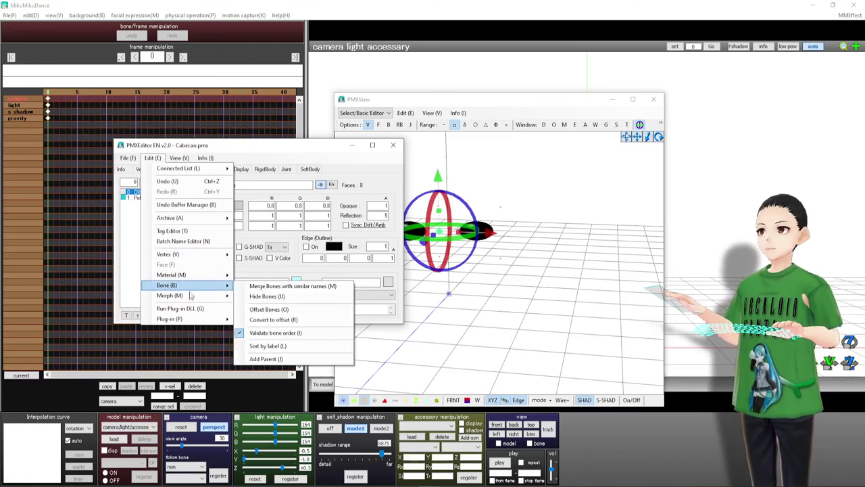
mouse_move(191, 300)
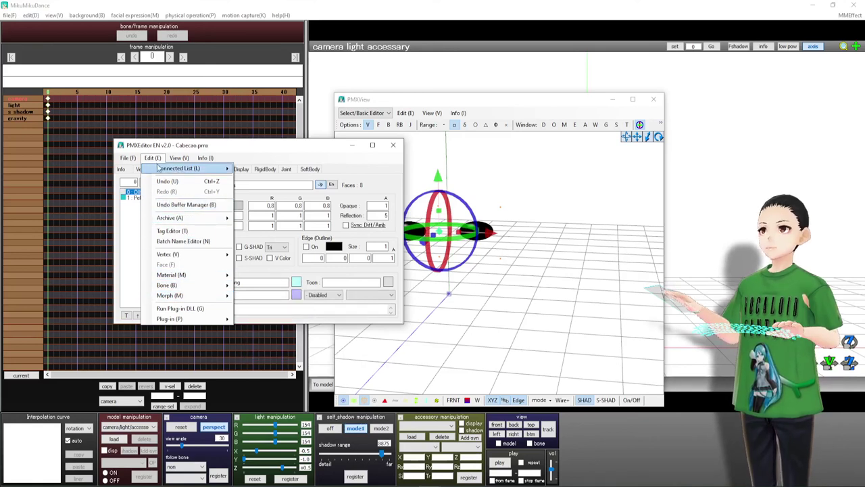
left_click(203, 159)
Create a new display frame and add the UVSkinFlip morph to its elements.
left_click(242, 170)
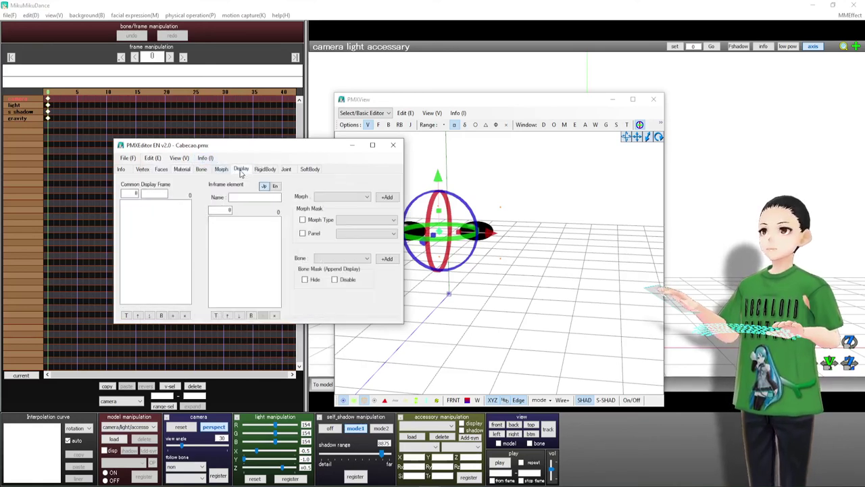
left_click(346, 196)
left_click(348, 198)
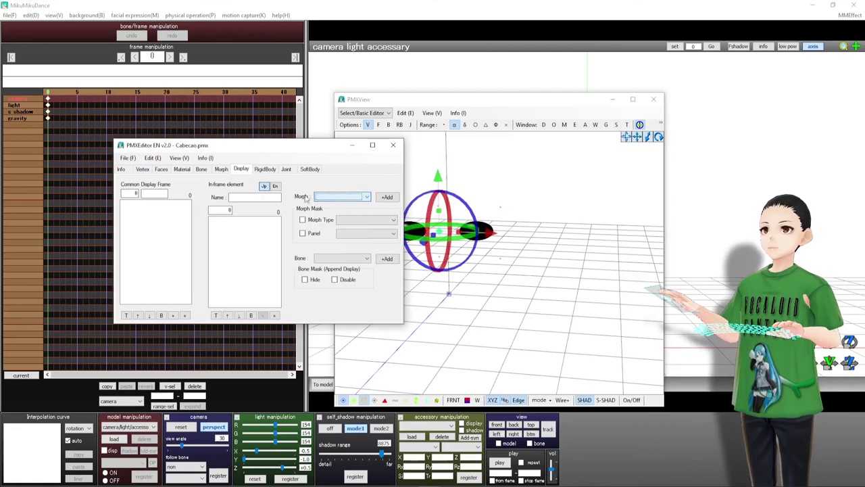
right_click(168, 208)
left_click(181, 210)
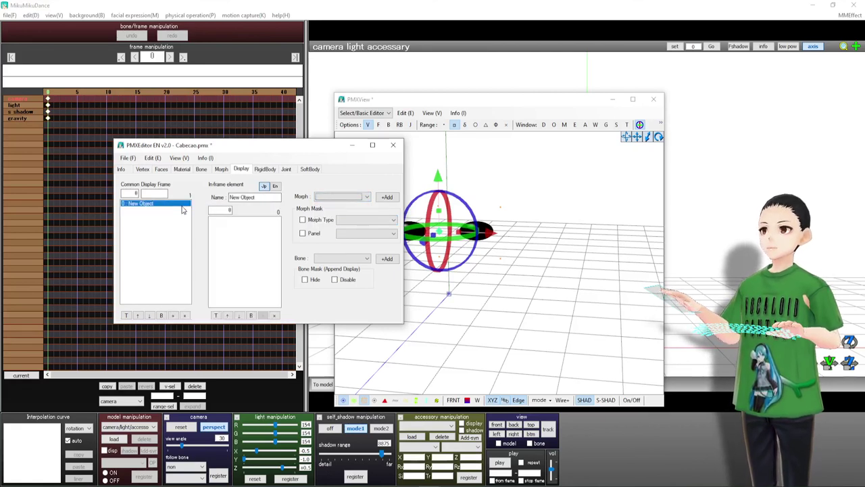
left_click(349, 198)
left_click(346, 223)
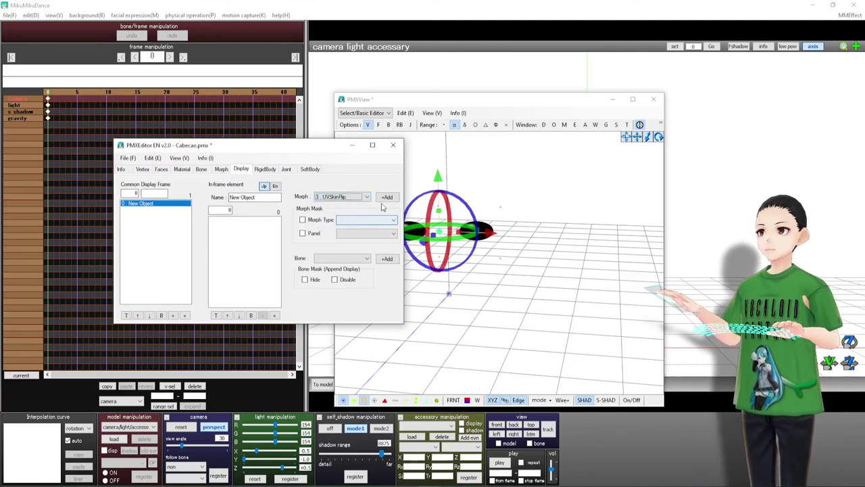
left_click(386, 197)
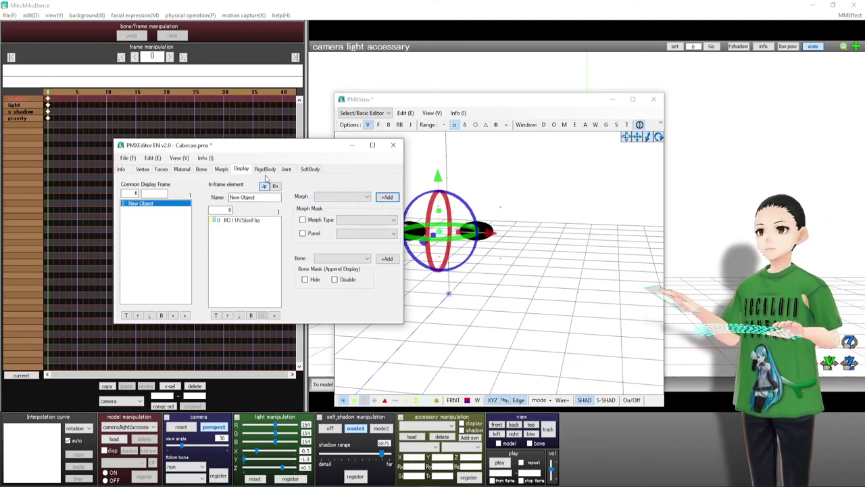
Rename the UVSkinFlip morph to Blink and save the Cabecao.pmx model.
left_click(219, 169)
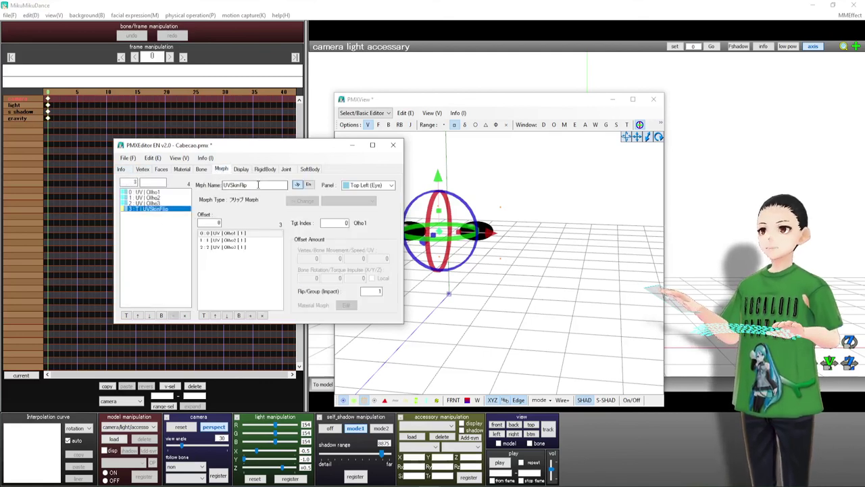
left_click_drag(257, 184, 220, 187)
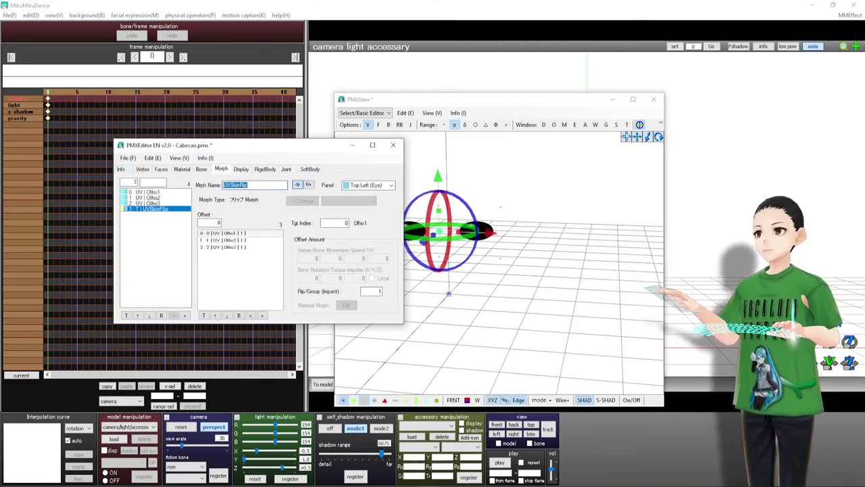
type("Blink")
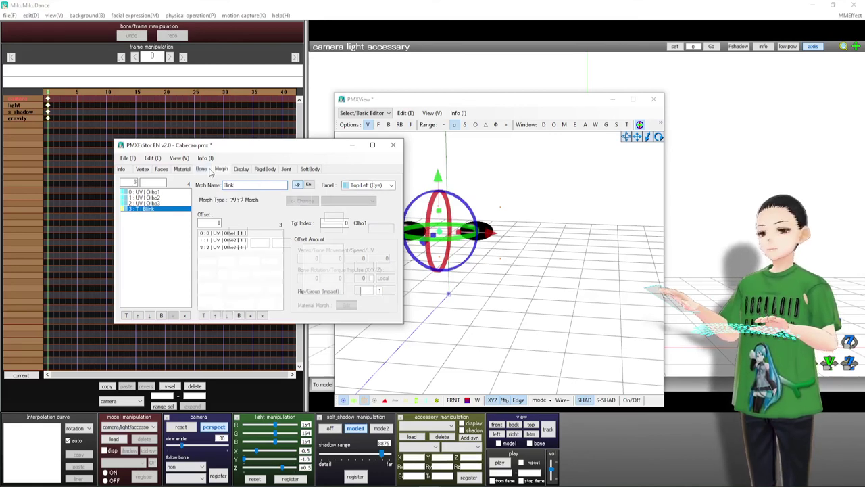
left_click(209, 170)
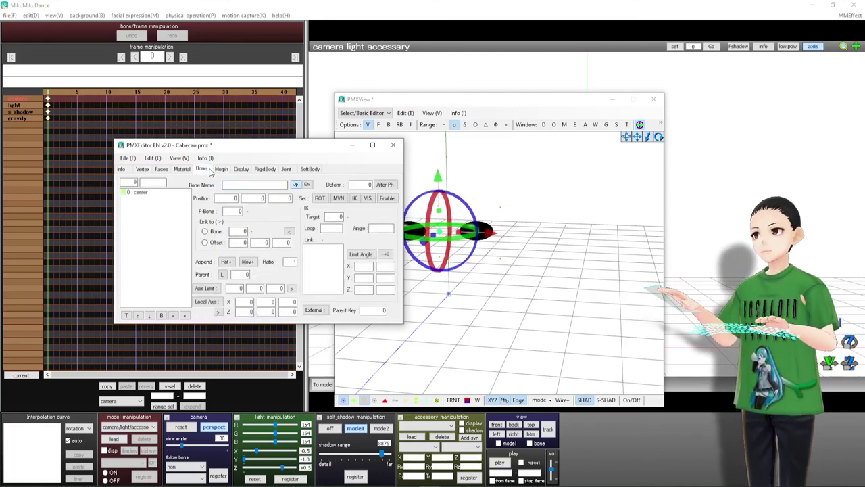
left_click(128, 158)
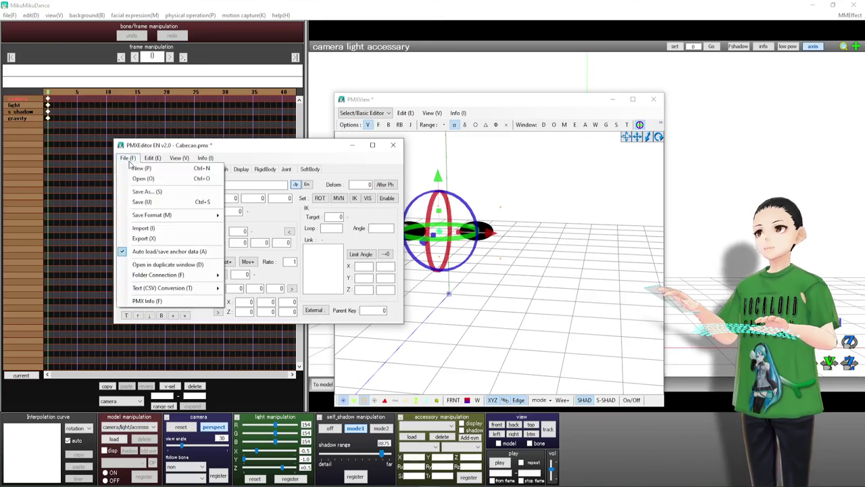
left_click(155, 204)
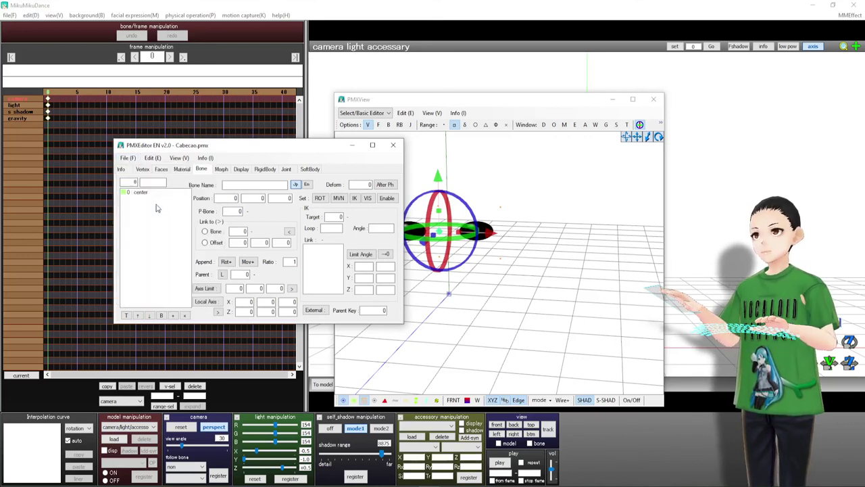
left_click(187, 159)
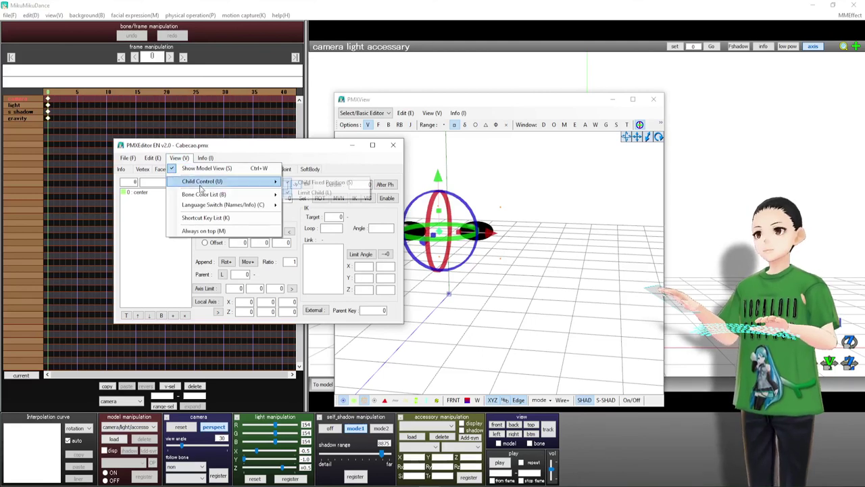
mouse_move(207, 197)
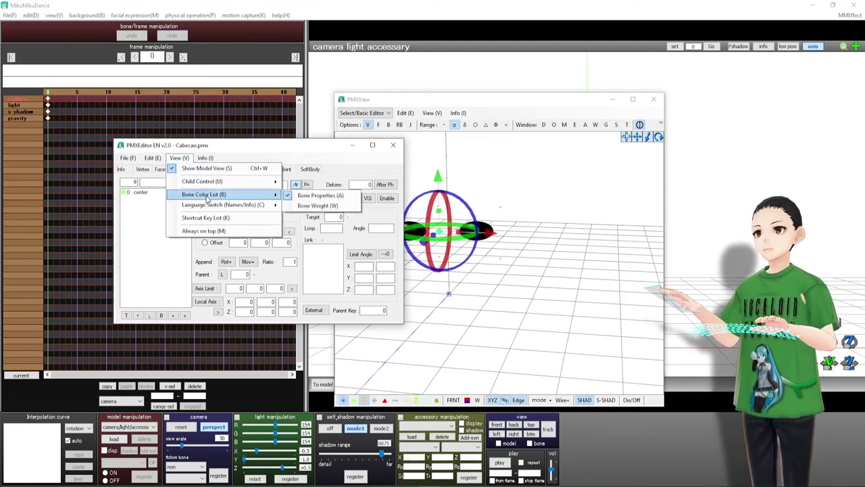
left_click(152, 158)
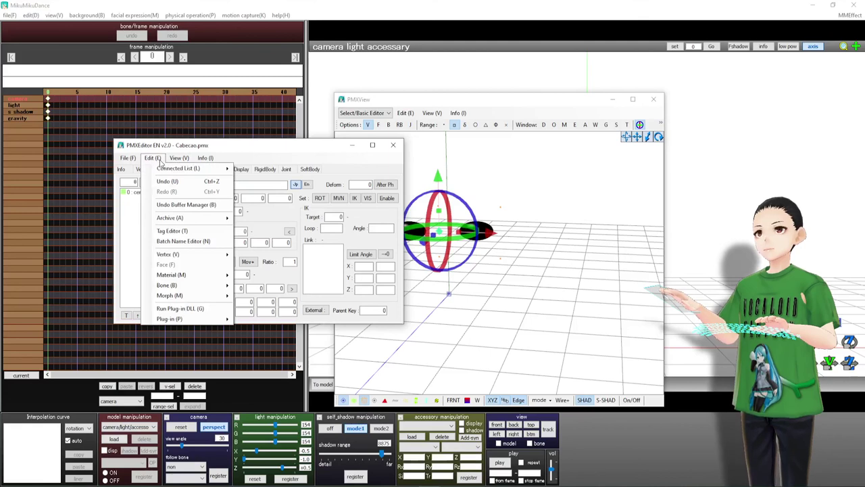
mouse_move(165, 174)
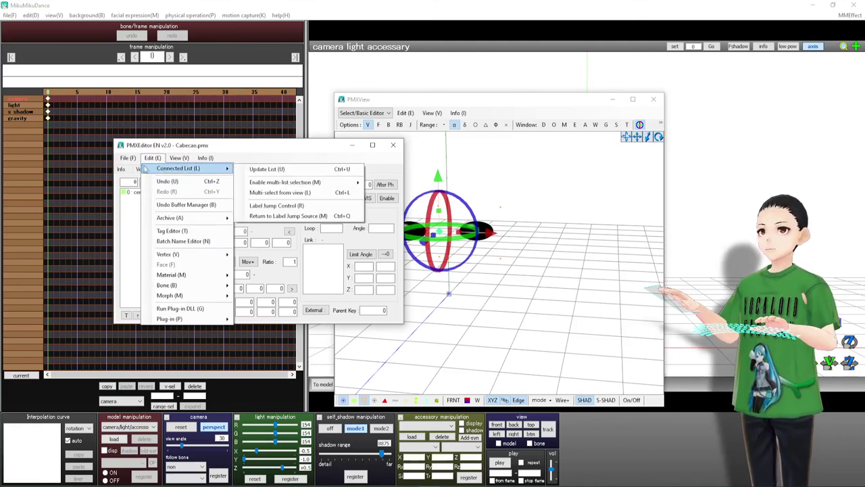
left_click(404, 114)
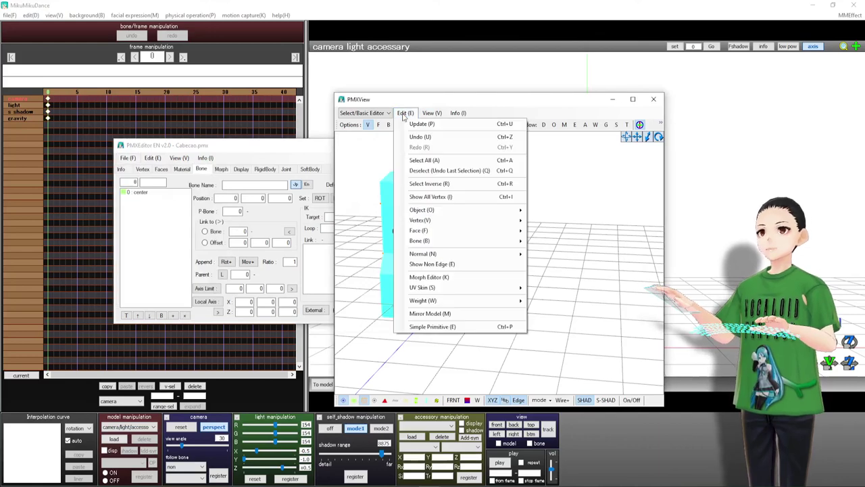
left_click(389, 114)
left_click(389, 114)
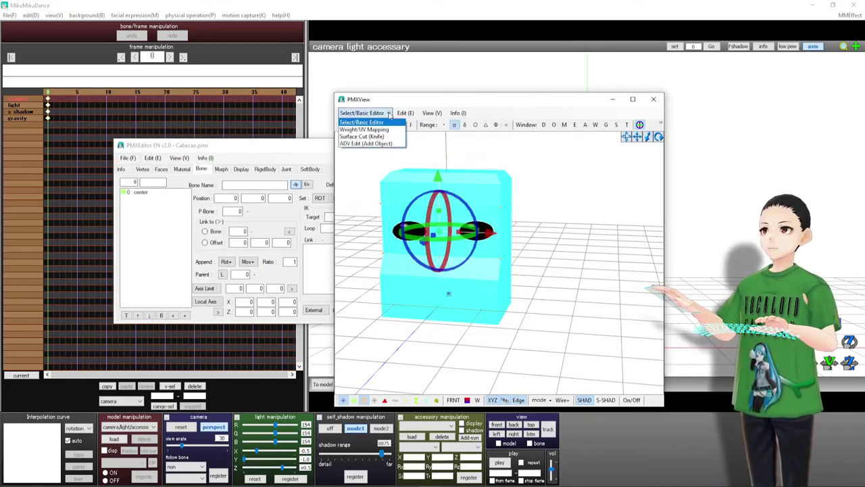
left_click(389, 114)
Open TransformView from PMXView and save the model from there as Cabecao_ShapeChange.pmx in the Tutorial Olho Textura folder.
left_click(405, 113)
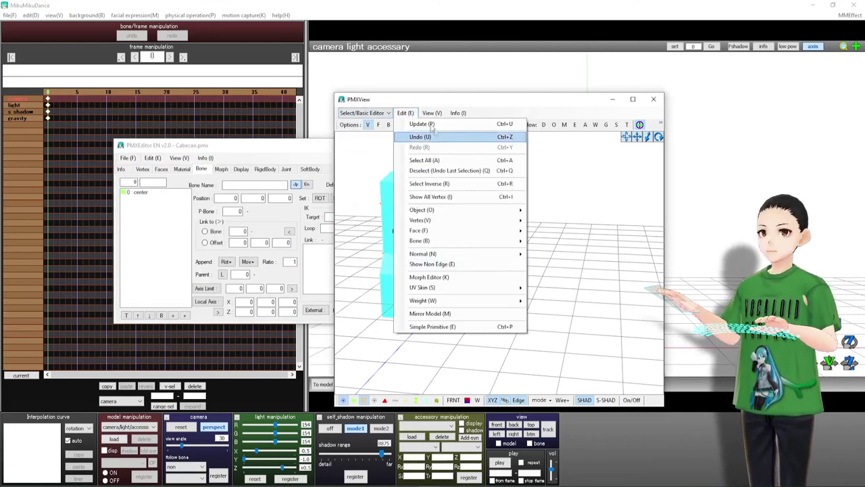
mouse_move(431, 113)
left_click(465, 325)
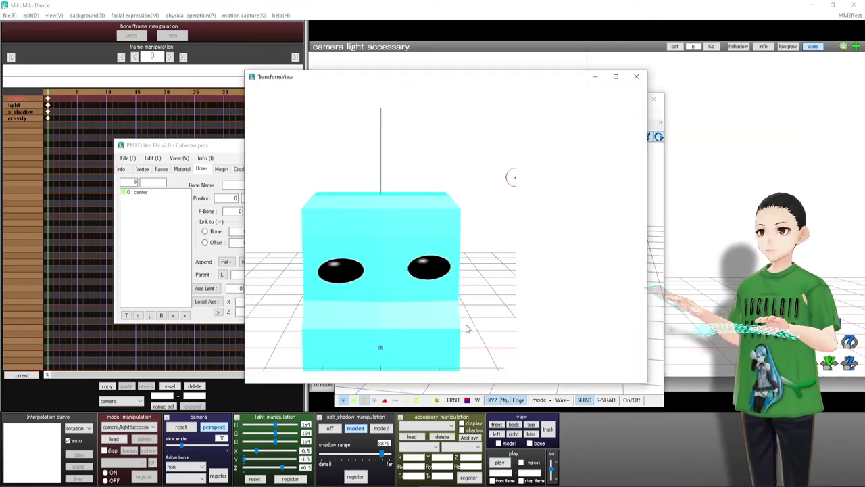
left_click(259, 90)
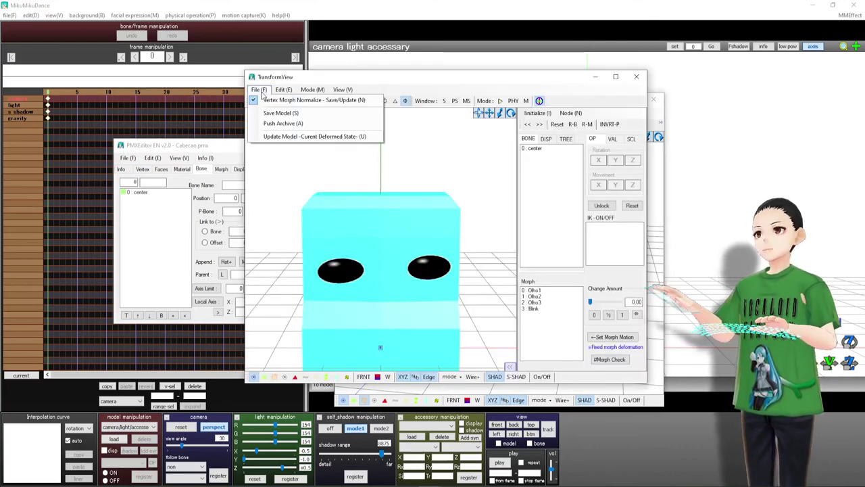
left_click(281, 112)
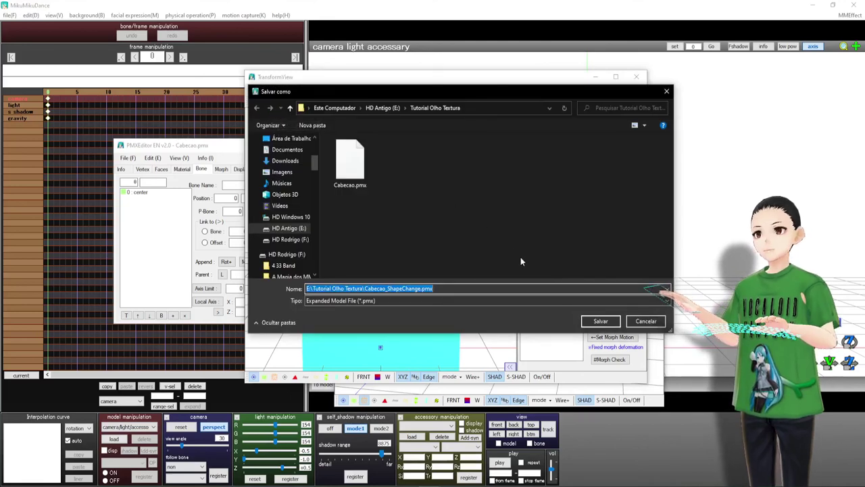
left_click(604, 321)
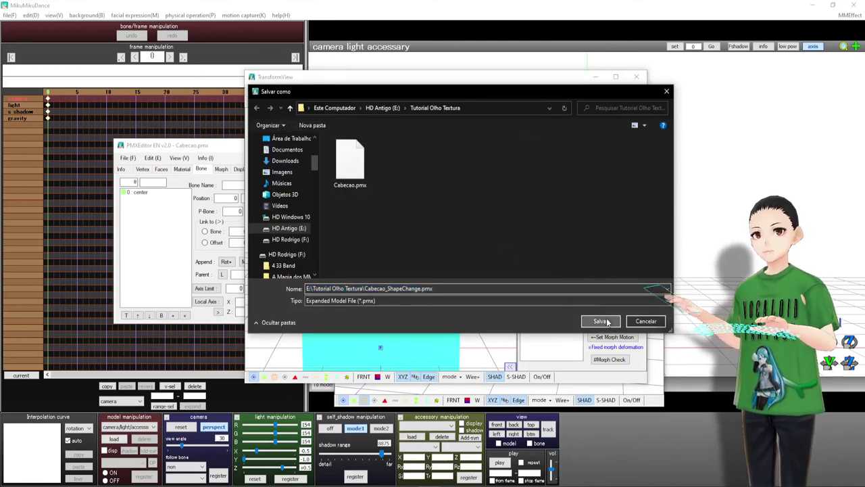
left_click(463, 245)
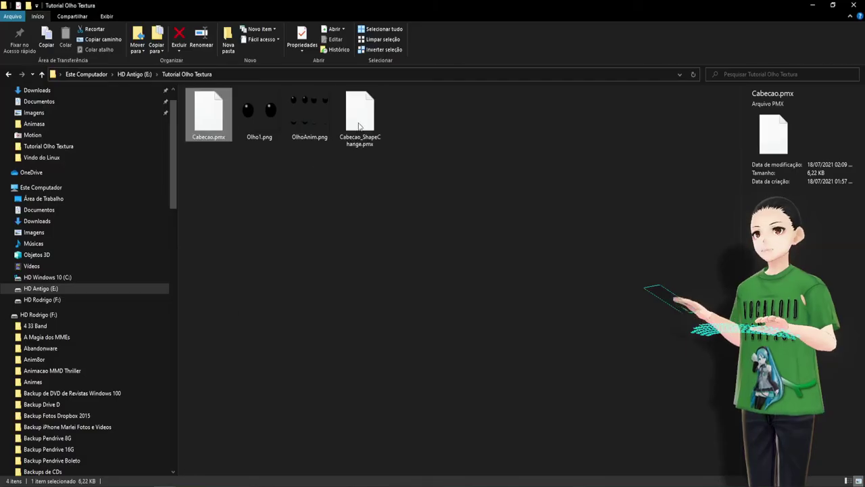
Try to load Cabecao_ShapeChange.pmx from the file folder into MikuMikuDance and dismiss the resulting message.
left_click_drag(361, 140, 382, 162)
left_click(259, 116)
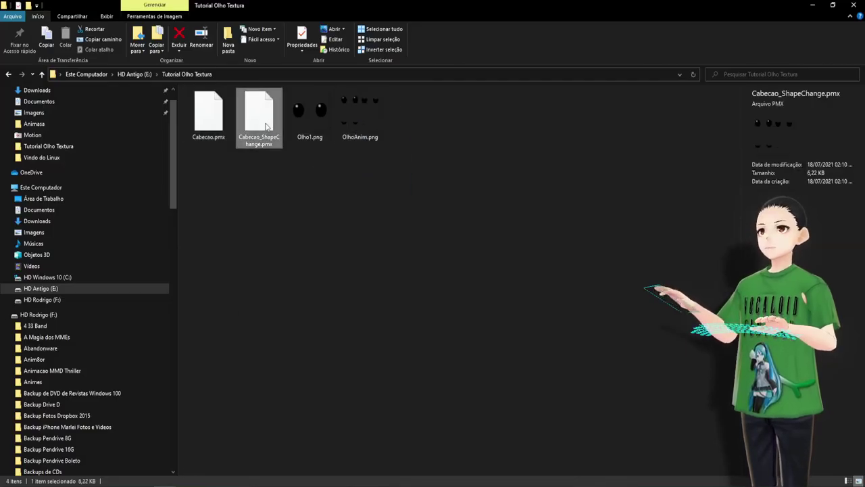
left_click_drag(383, 215, 451, 278)
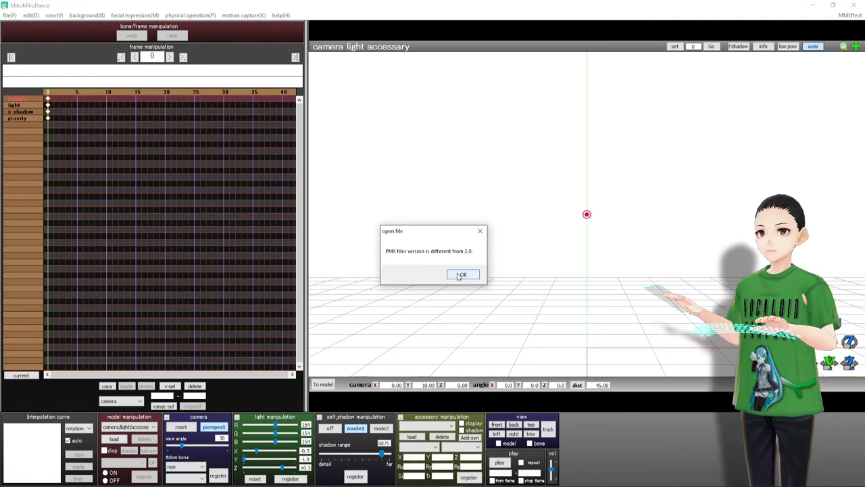
left_click(459, 276)
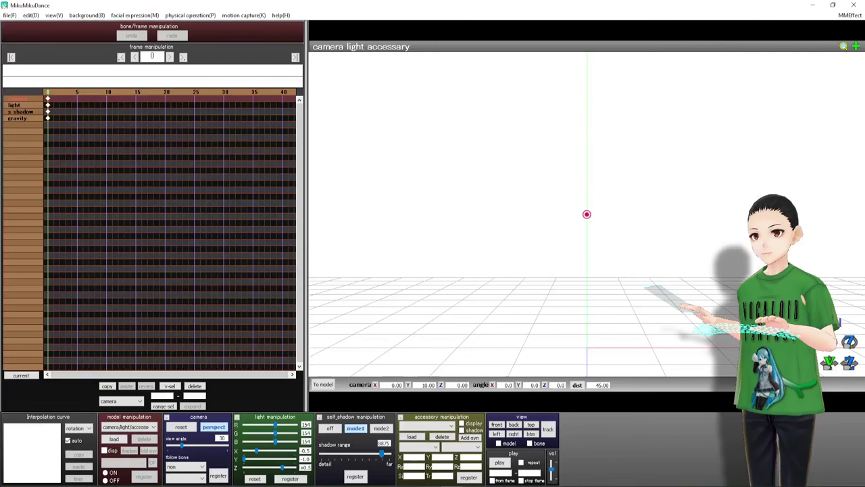
Switch back to PMXEditor and close the TransformView window.
mouse_move(429, 485)
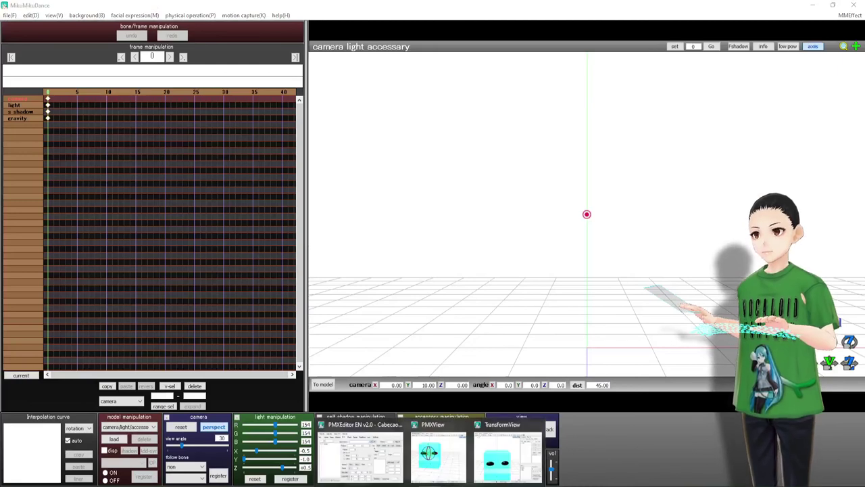
left_click(397, 471)
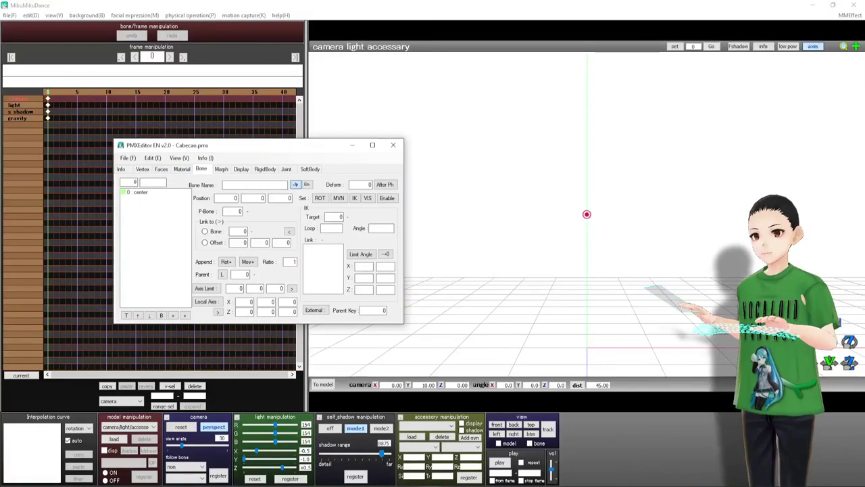
left_click(488, 474)
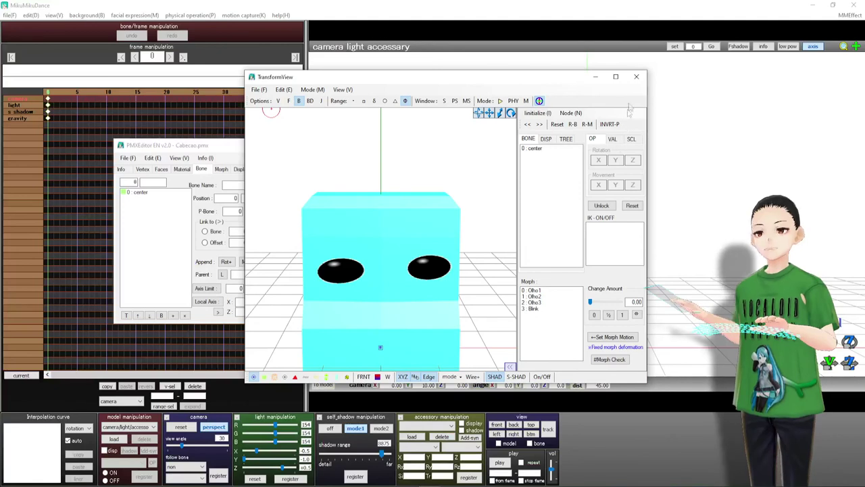
left_click(636, 76)
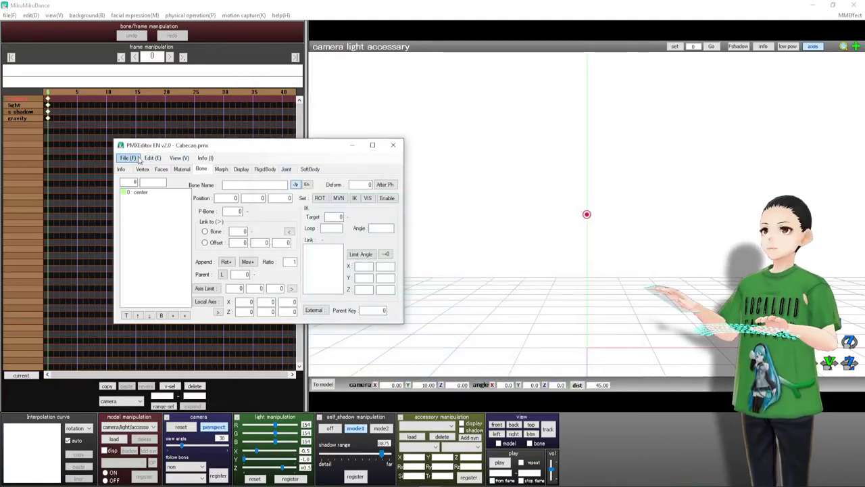
Set the PMX save format to 2.0 and save Cabecao.pmx, accepting the rewrite of the incompatible morph types.
left_click(139, 160)
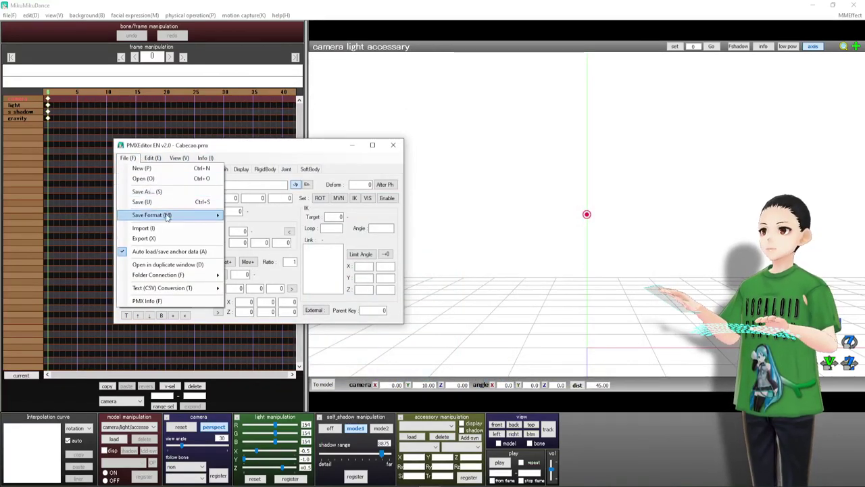
mouse_move(167, 215)
mouse_move(271, 216)
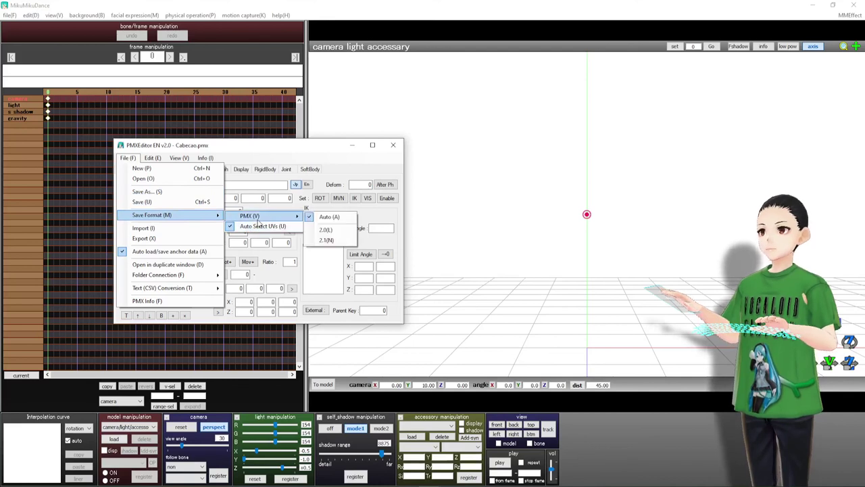
left_click(334, 232)
left_click(127, 160)
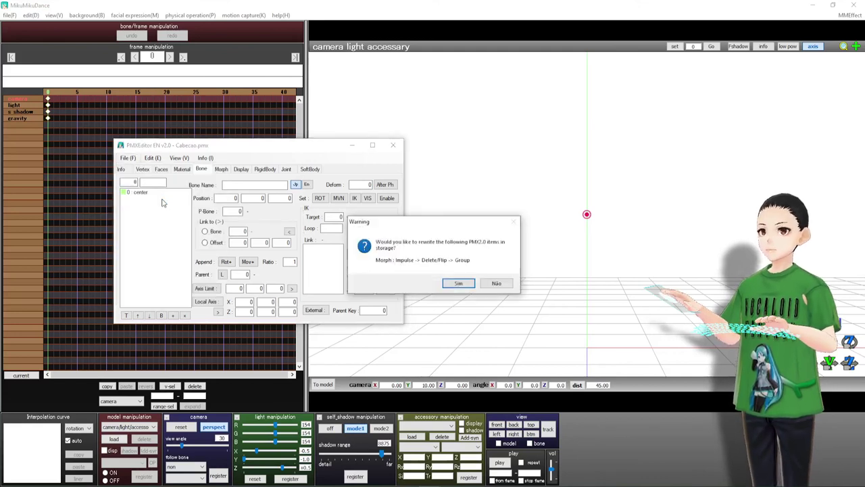
left_click(458, 283)
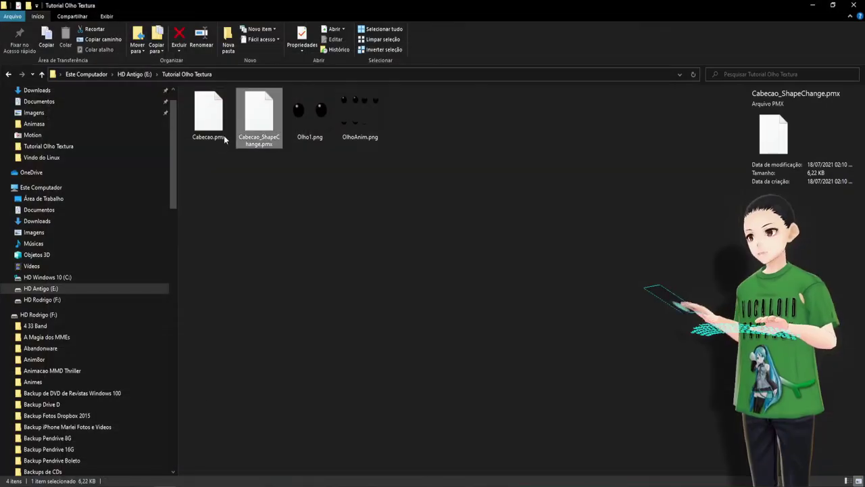
Load Cabecao.pmx from the Tutorial Olho Textura folder into MikuMikuDance and accept its model information.
left_click(209, 130)
left_click_drag(209, 130, 467, 275)
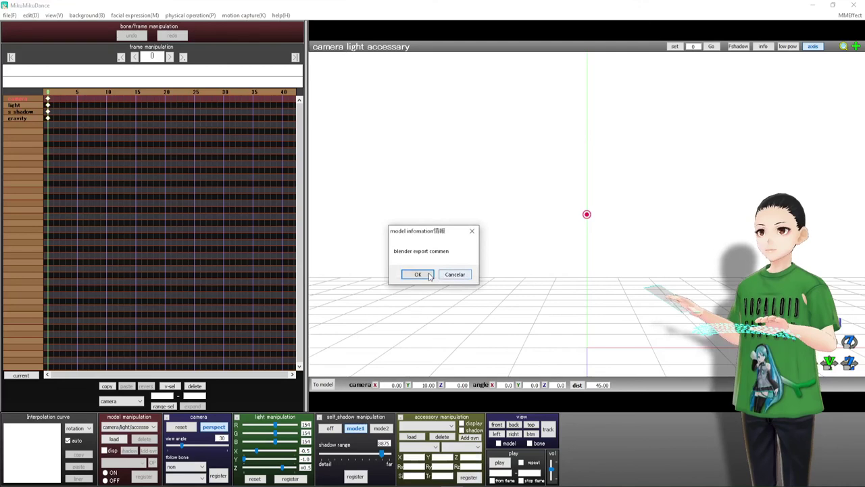
left_click(429, 276)
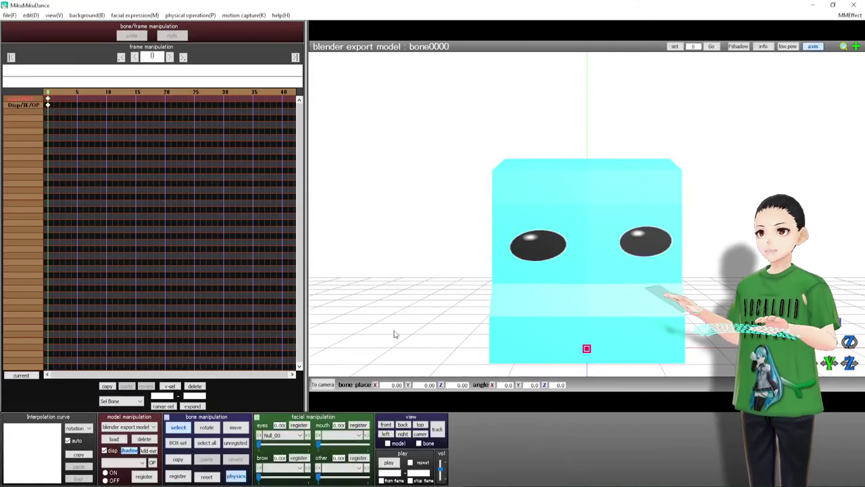
Test the Null_03 and Null_00 eye morphs on the head in MikuMikuDance by varying their values.
left_click(292, 435)
left_click(287, 442)
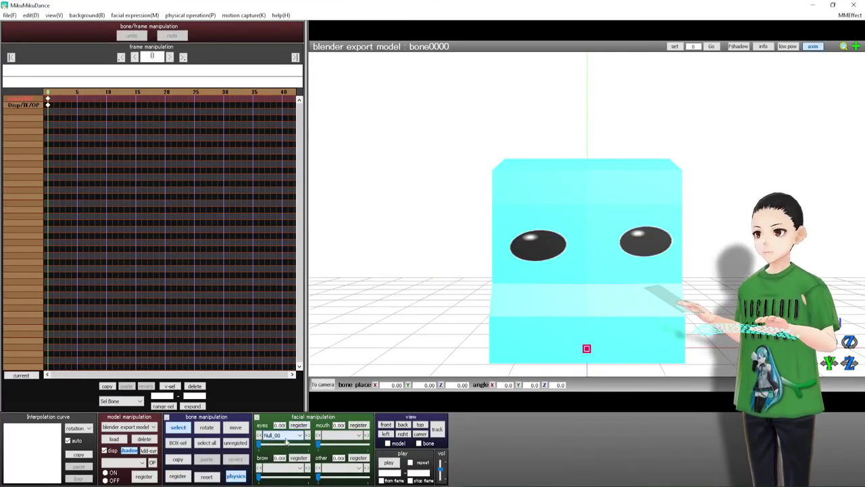
left_click(272, 438)
left_click(274, 463)
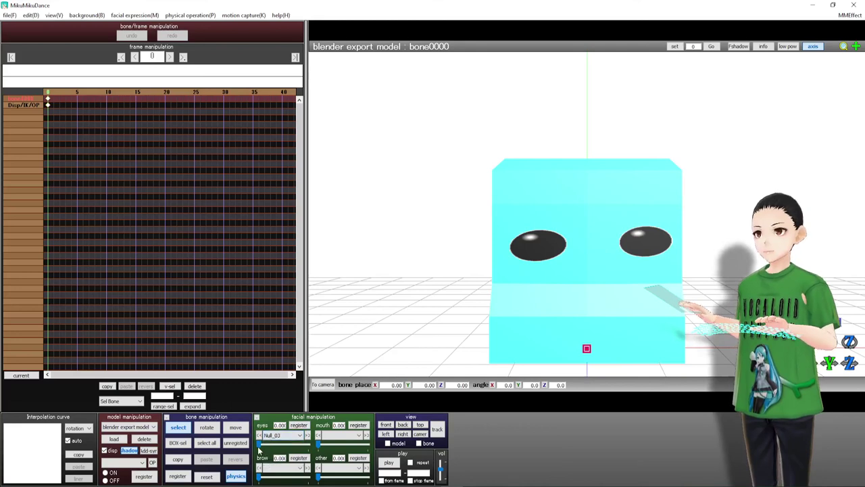
left_click_drag(273, 448, 240, 445)
left_click(268, 435)
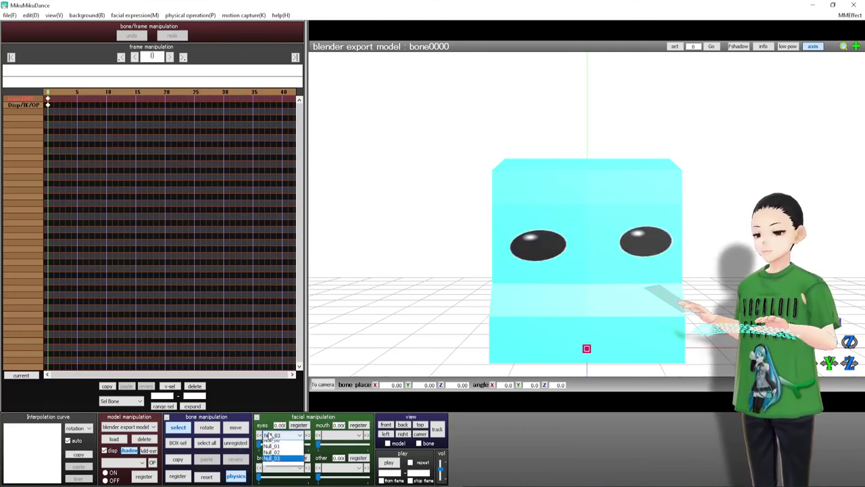
left_click(273, 444)
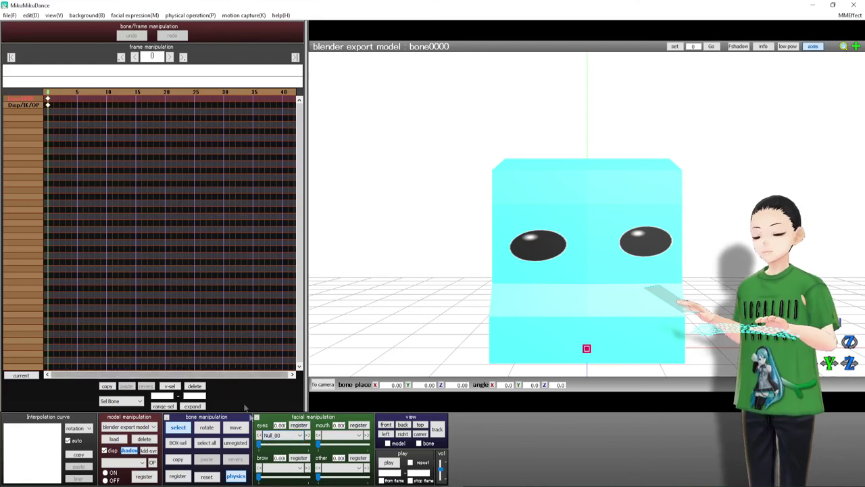
mouse_move(257, 444)
left_mouse_down()
mouse_move(335, 445)
mouse_move(250, 444)
left_mouse_up()
Test the remaining eye morphs Null_01 and Null_02, and go back to Null_03.
left_click(267, 436)
left_click(275, 449)
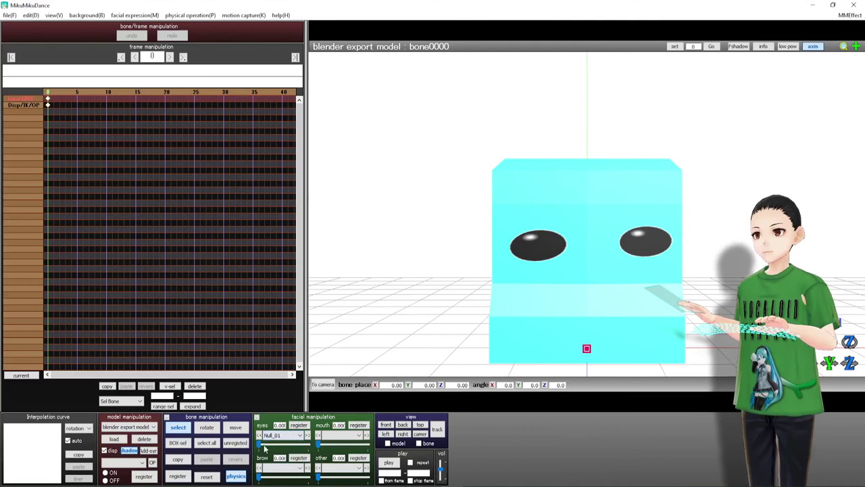
mouse_move(257, 444)
left_mouse_down()
mouse_move(328, 447)
mouse_move(257, 445)
left_mouse_up()
left_click(268, 435)
left_click(275, 457)
left_click(282, 436)
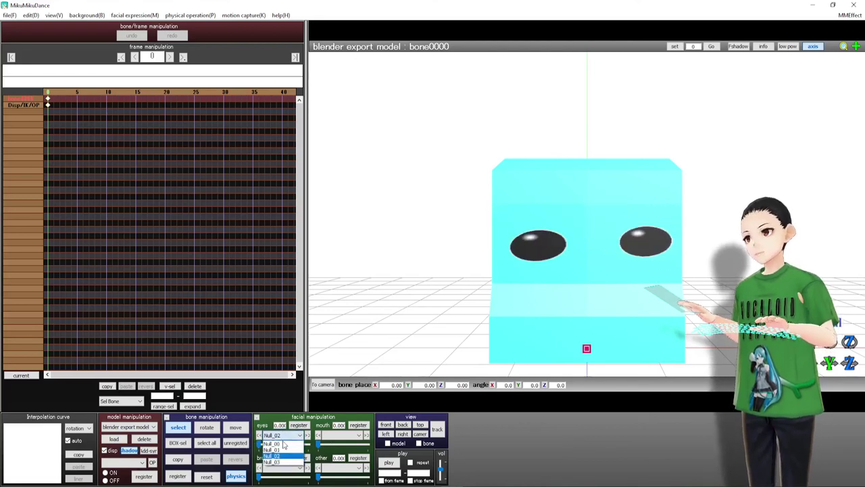
left_click(272, 455)
mouse_move(258, 444)
left_mouse_down()
mouse_move(307, 448)
mouse_move(249, 440)
left_mouse_up()
left_click(280, 435)
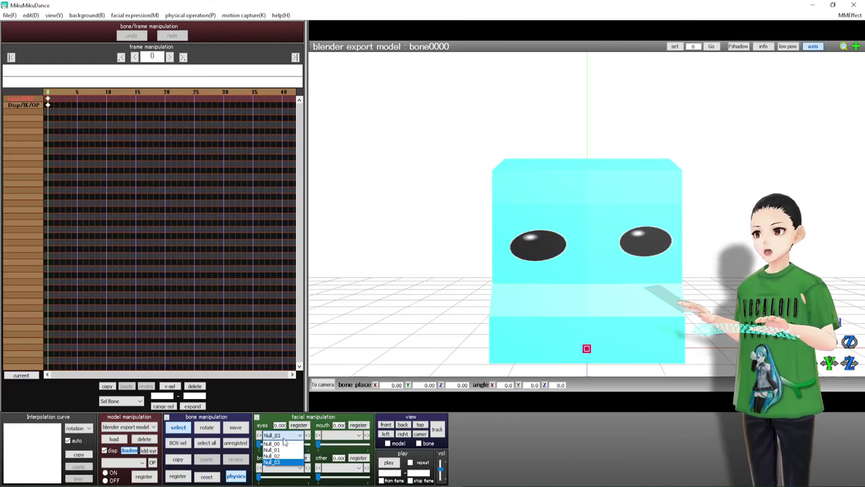
left_click(284, 442)
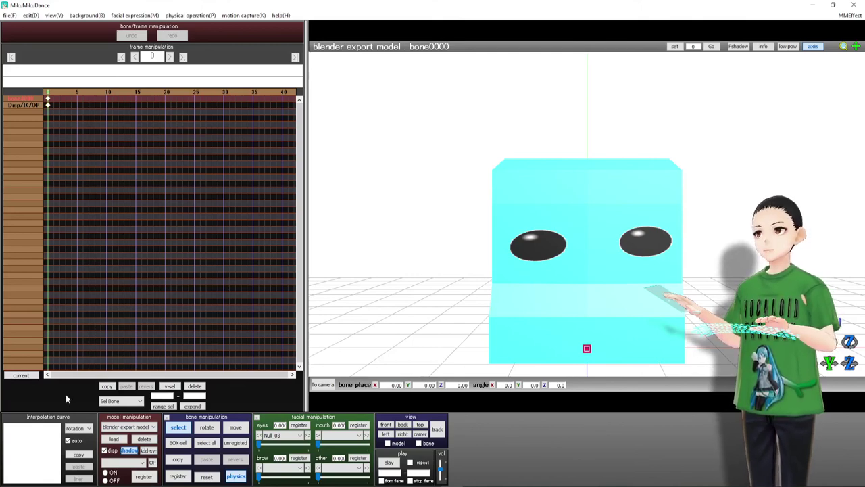
Leave MikuMikuDance and launch MikuMikuMoving from the MMD Aplicativos launcher.
key("alt+Tab")
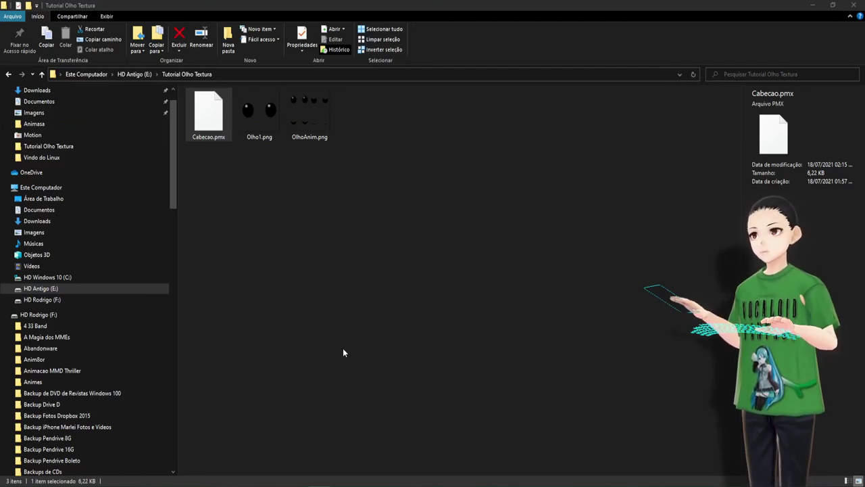
key("alt+Tab")
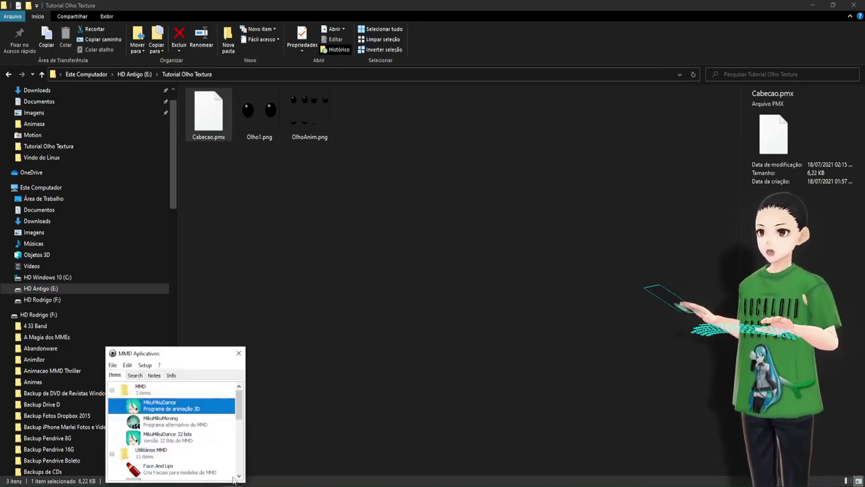
left_click(196, 423)
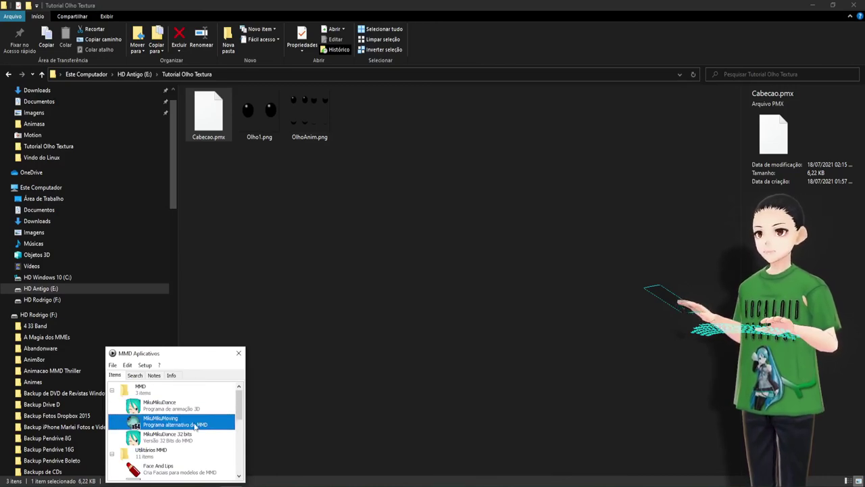
double_click(196, 424)
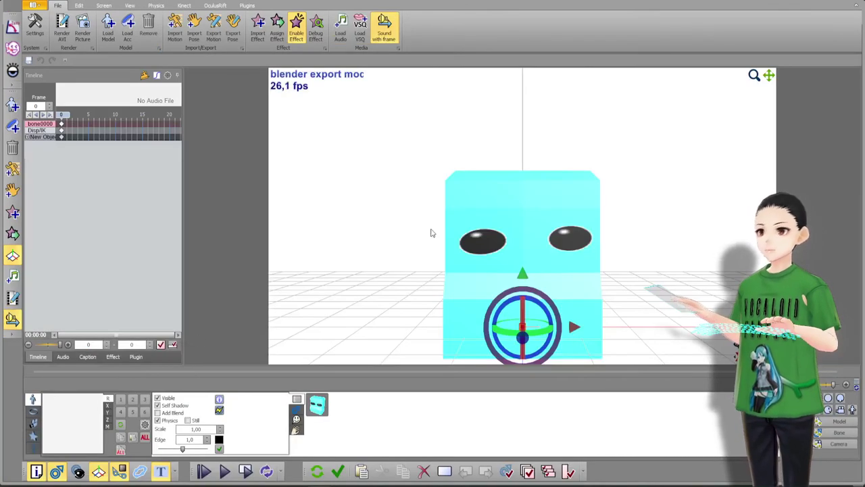
Show the model's facial morph controls, choose the Blink eye morph and try out its value range.
left_click(296, 419)
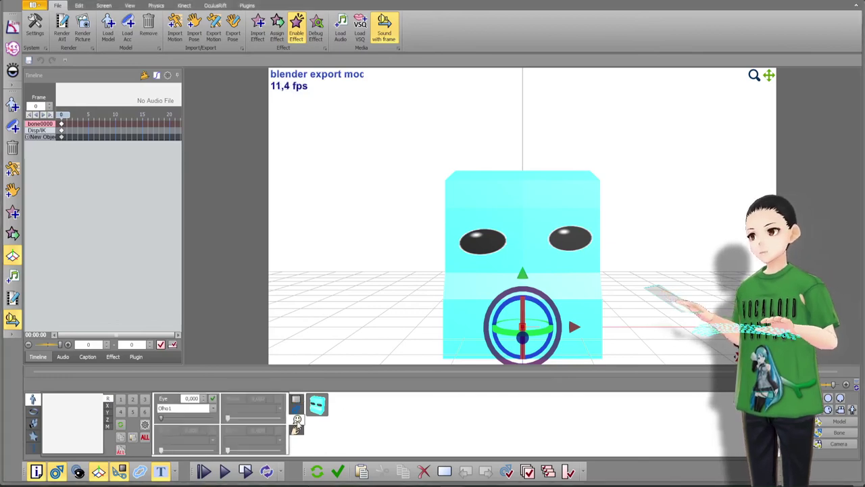
left_click(213, 408)
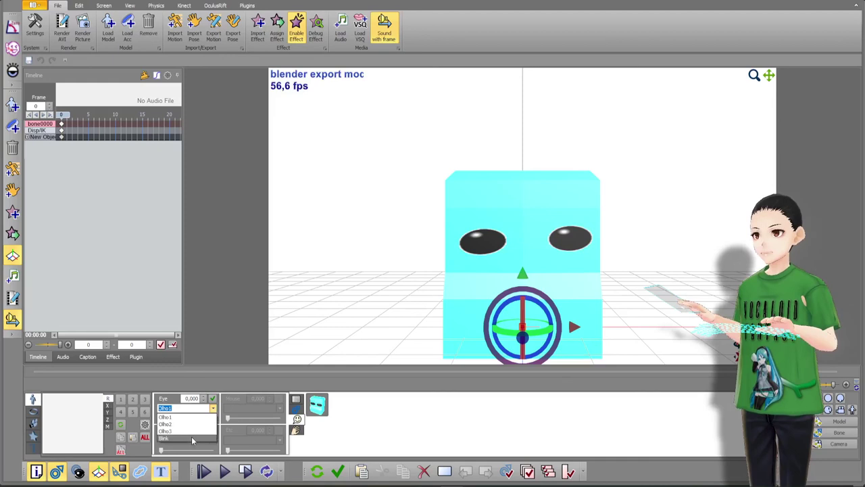
left_click(192, 436)
mouse_move(161, 419)
left_mouse_down()
mouse_move(216, 420)
mouse_move(140, 420)
mouse_move(225, 422)
mouse_move(160, 422)
left_mouse_up()
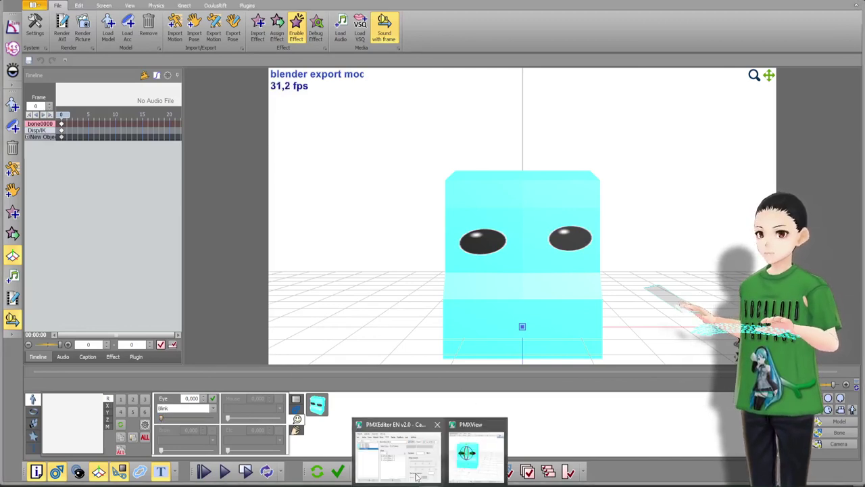
Switch to PMXEditor and check which PMX version is set as the save format.
left_click(417, 477)
left_click(128, 157)
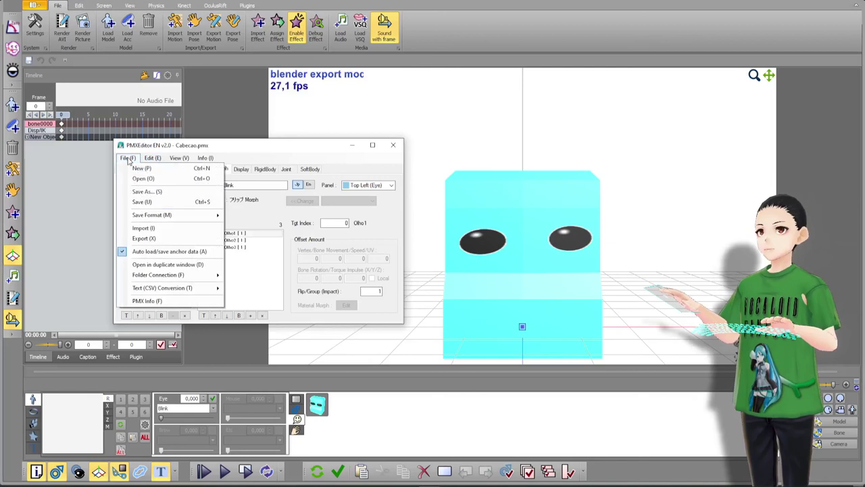
mouse_move(163, 215)
mouse_move(259, 215)
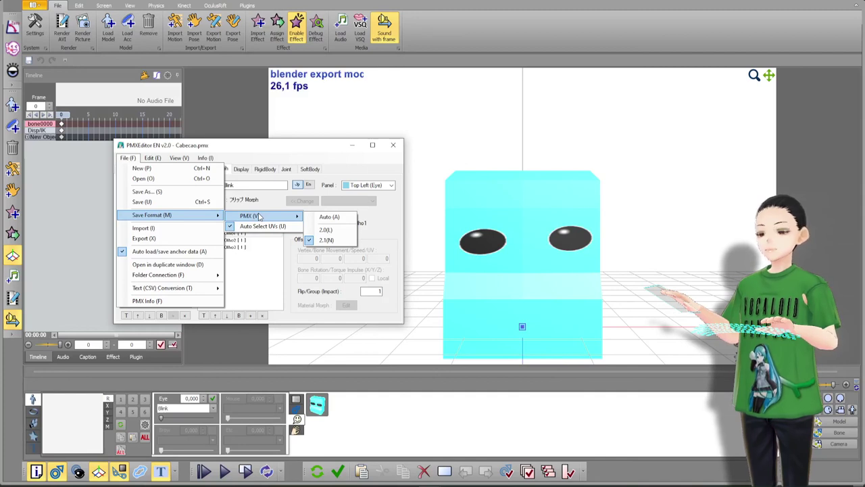
left_click(259, 148)
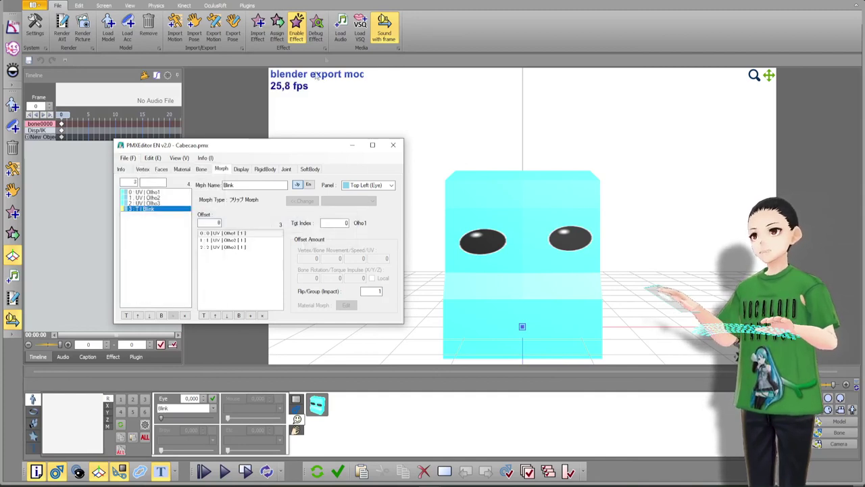
Return to MikuMikuMoving, expand the morph group in the timeline and register Blink at 0 on frame 0.
left_click(471, 5)
left_click(27, 137)
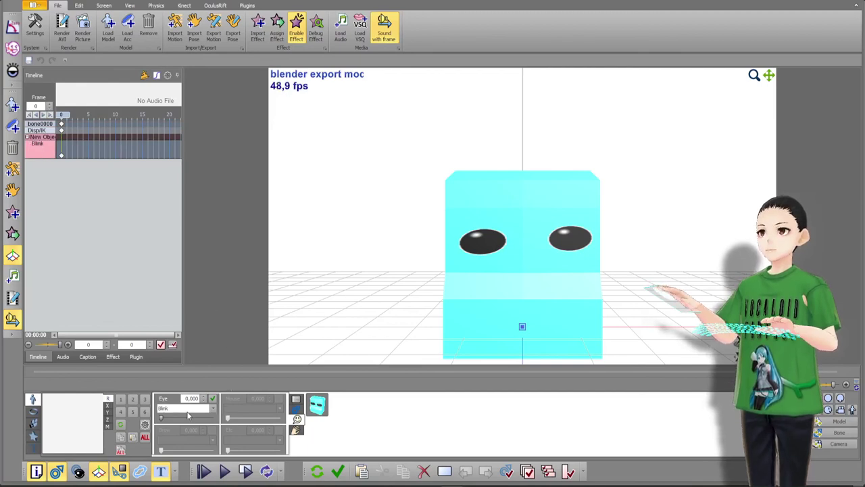
left_click(212, 398)
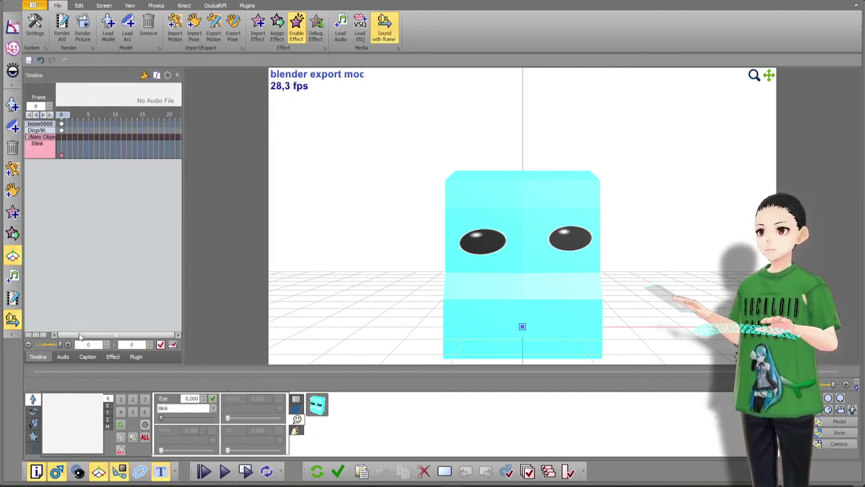
Go to frame 30, set the Blink morph to 1.000 and register the keyframe.
left_click(173, 116)
left_click_drag(171, 115, 177, 117)
left_click(139, 117)
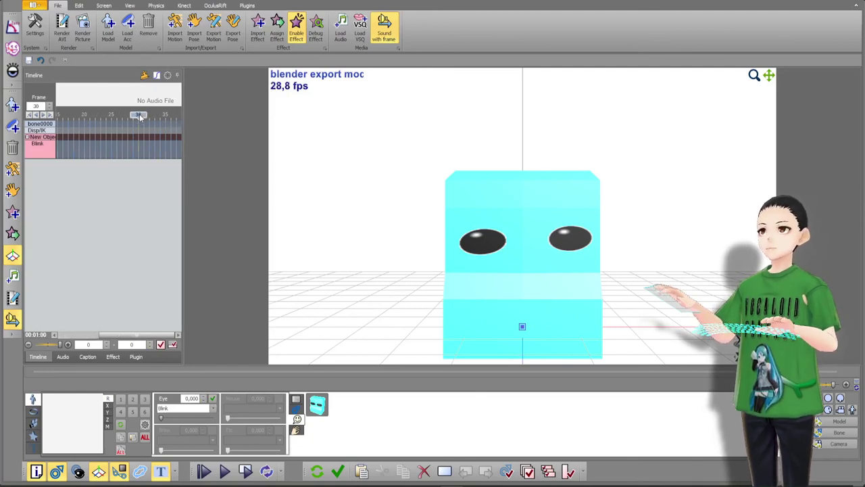
left_click_drag(161, 420, 221, 419)
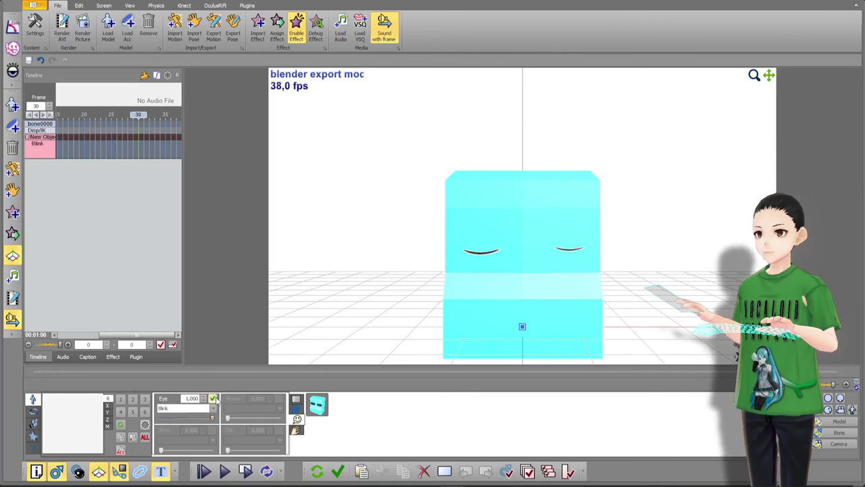
left_click(212, 399)
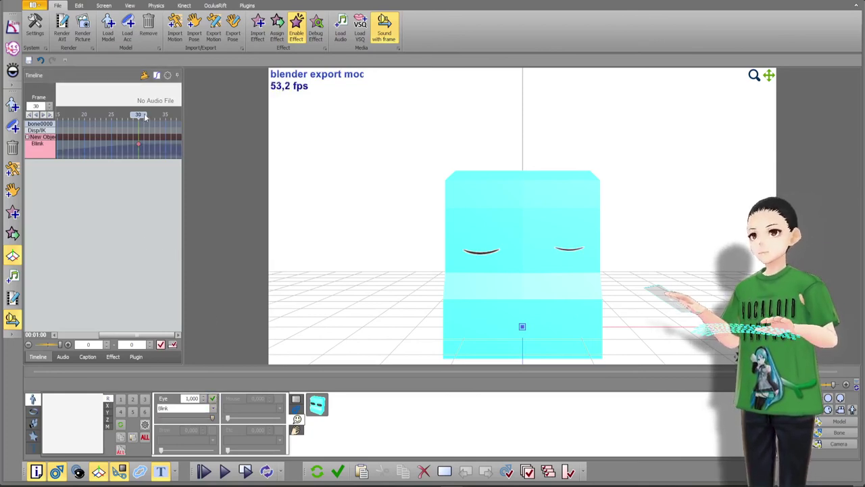
Go to frame 55, set the Blink morph back to 0 and register the keyframe.
left_click(178, 117)
left_click(179, 118)
left_click(179, 118)
left_click(179, 118)
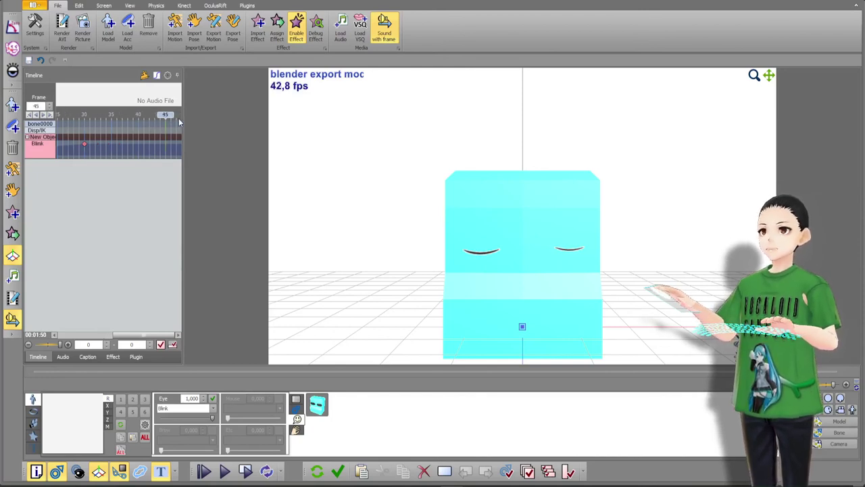
left_click_drag(178, 118, 178, 117)
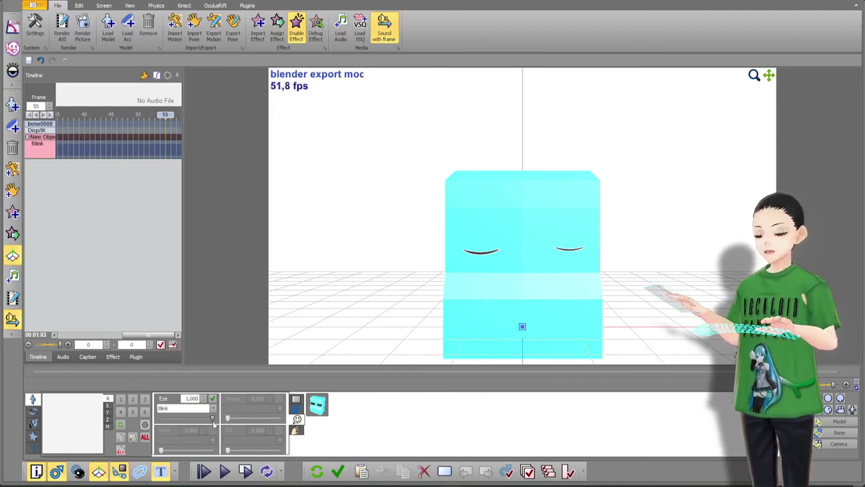
left_click_drag(212, 417, 161, 417)
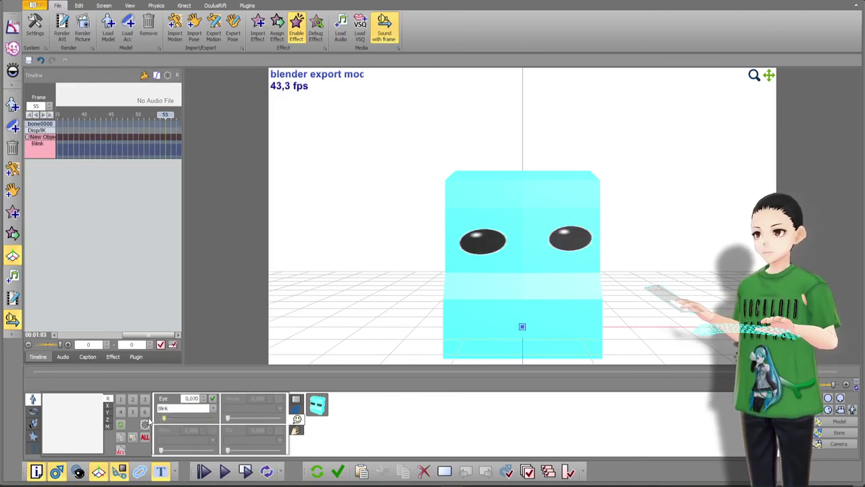
left_click(212, 399)
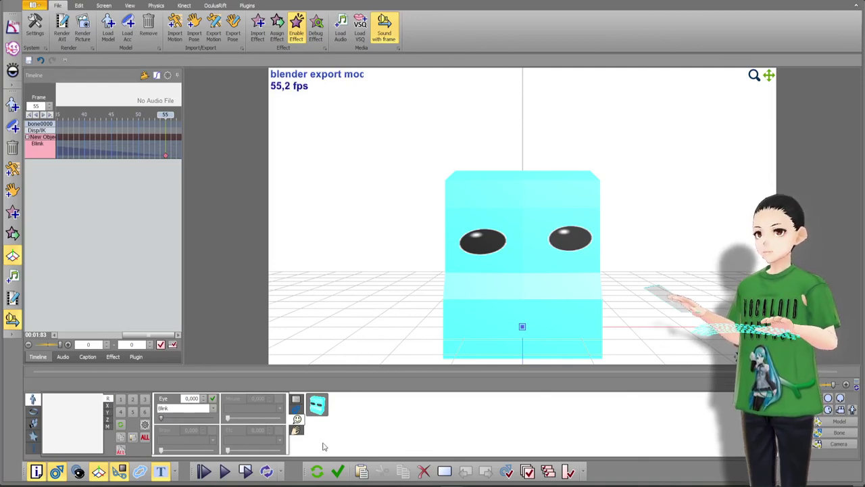
Play the blink animation from the start and view the head from an angle.
left_click(206, 473)
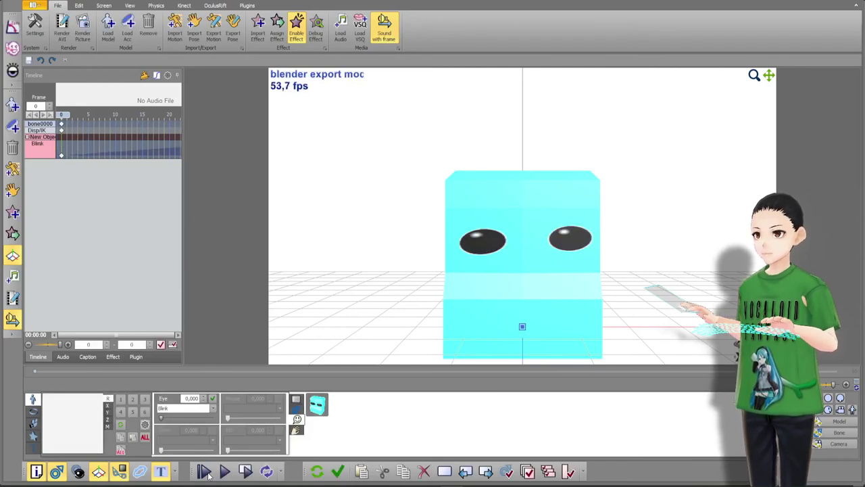
left_click(207, 473)
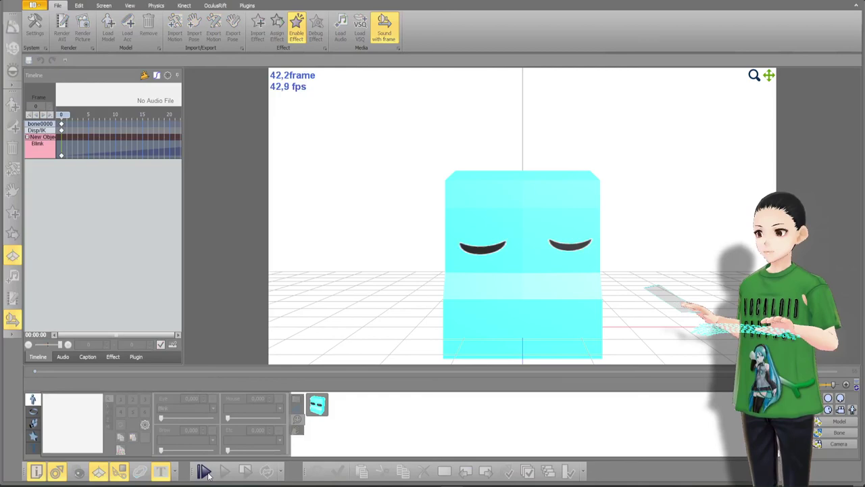
right_click_drag(574, 313, 525, 341)
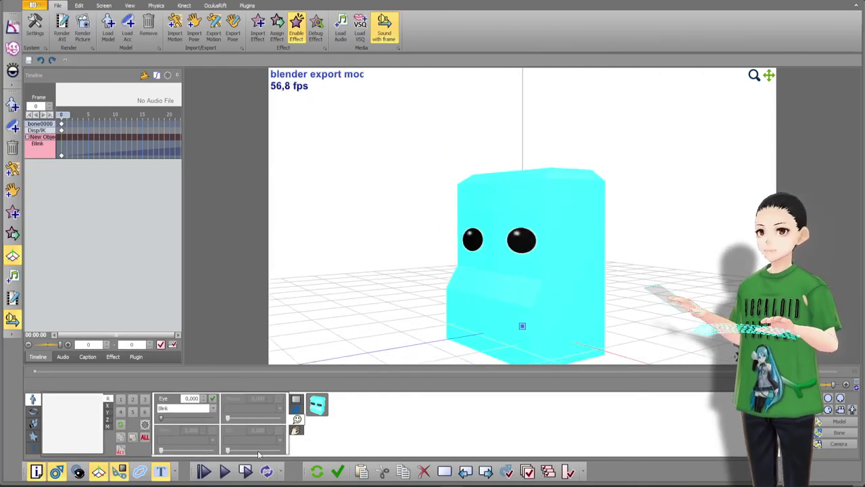